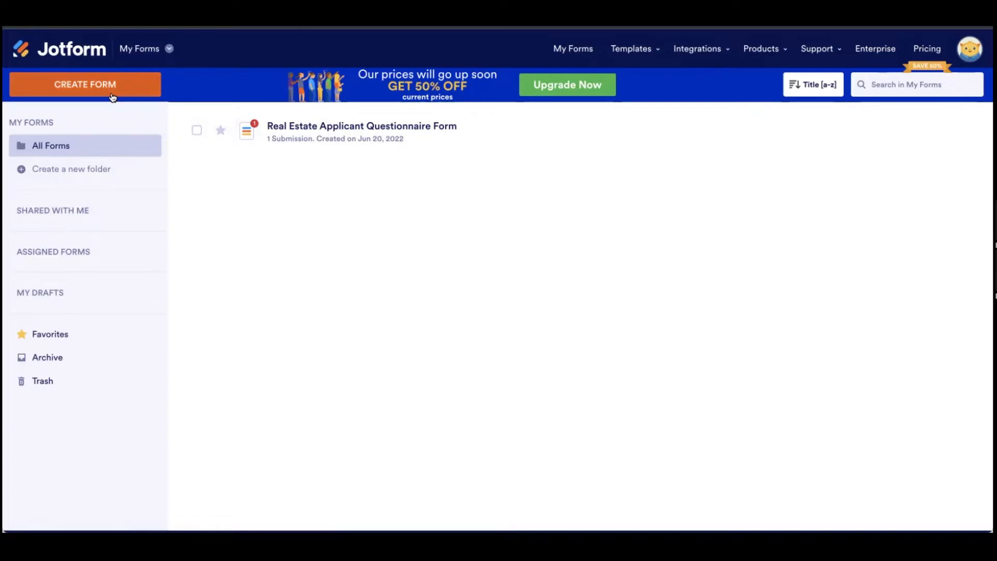
Step: Start a new form from the My Forms page header
click(112, 97)
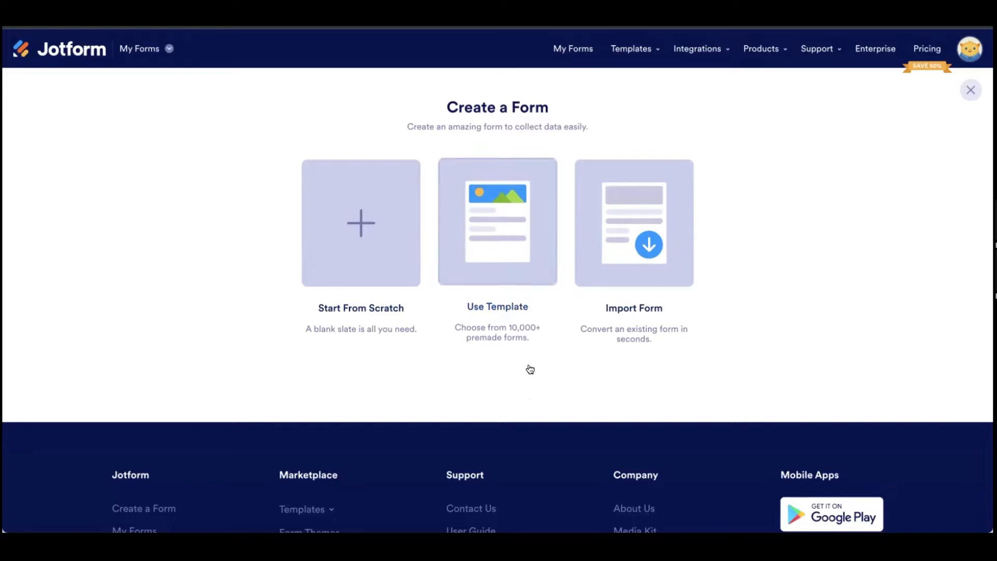
Step: Choose to start from a template and browse the Types, Industries and Professions categories
click(507, 246)
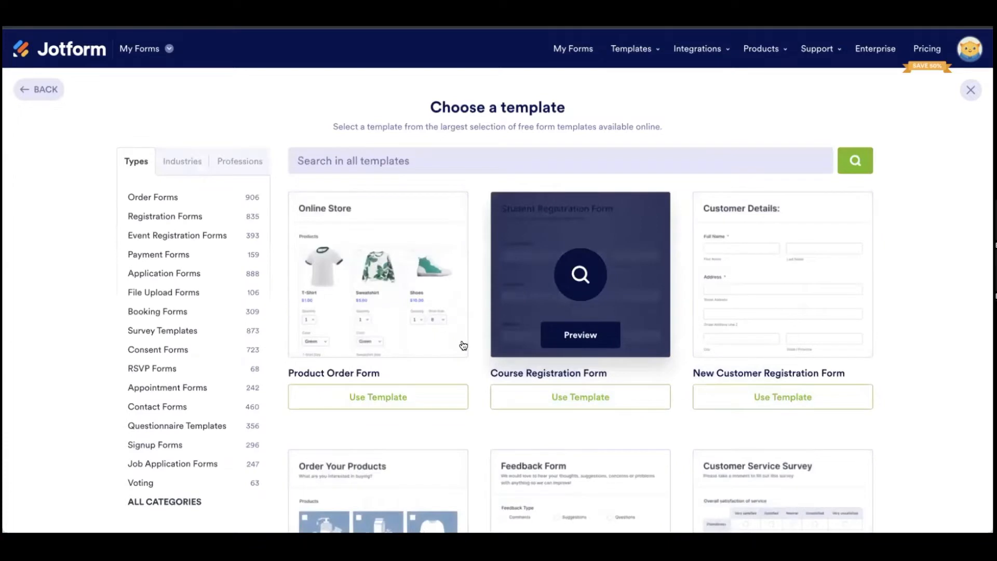
scroll(900, 282, down, 1)
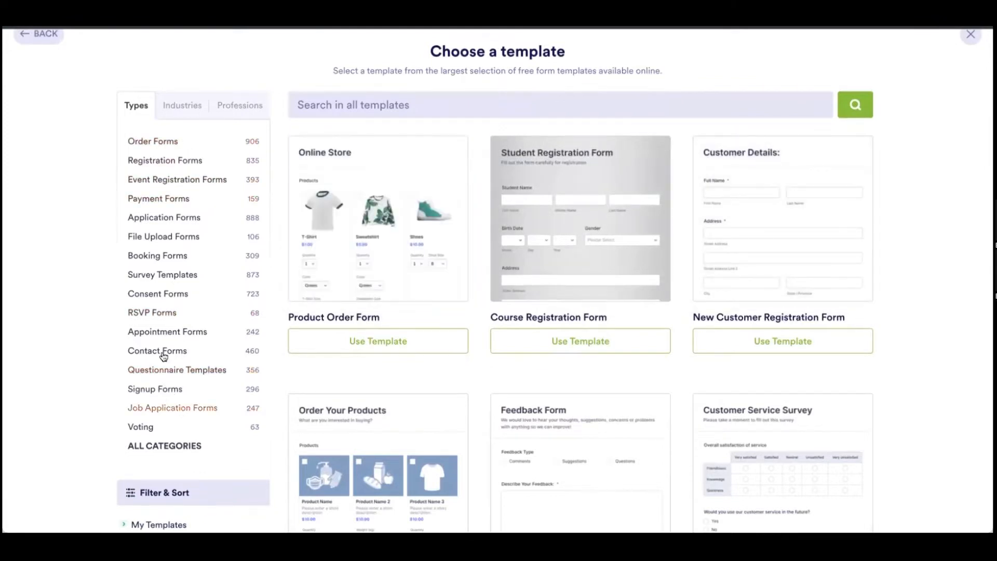
click(178, 108)
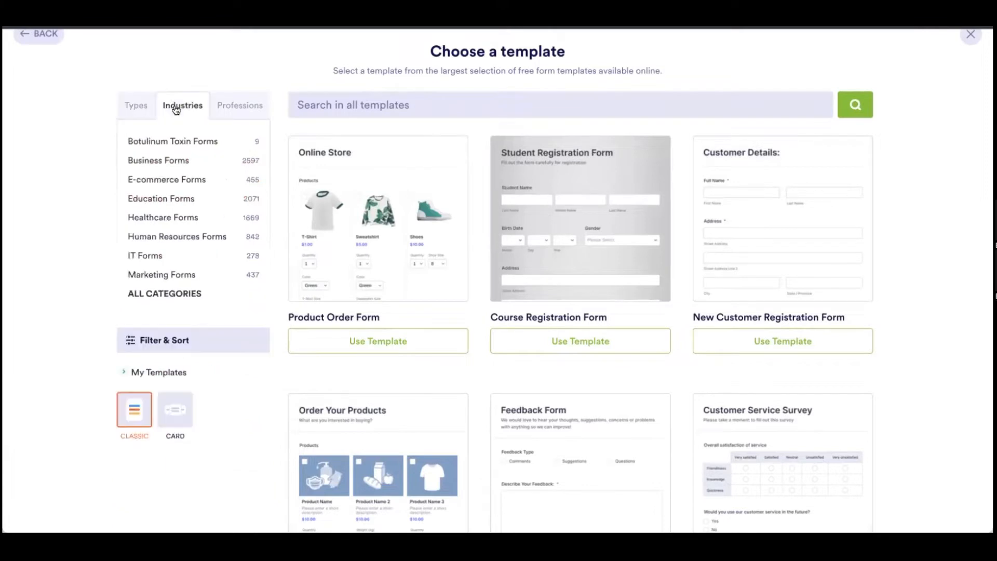
click(240, 106)
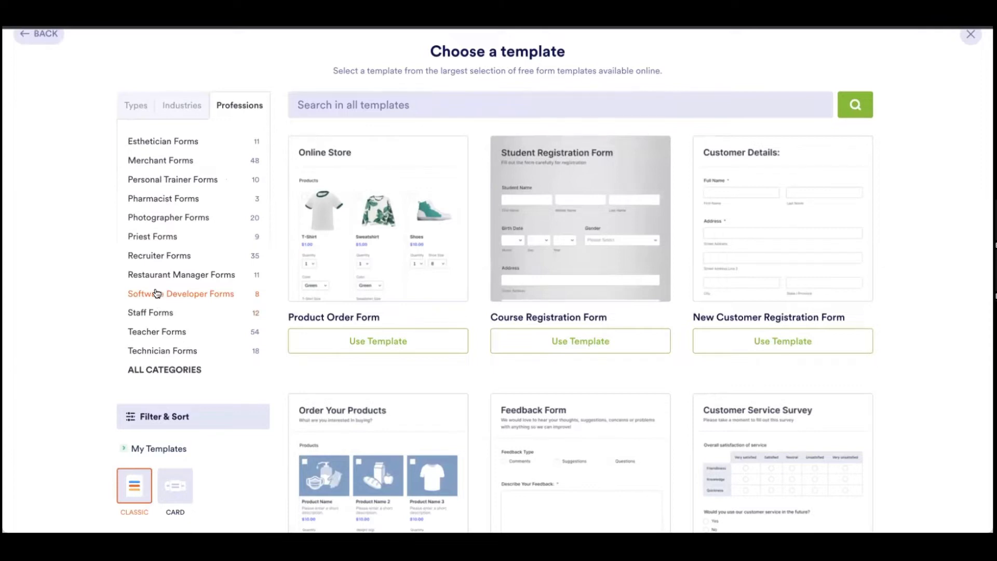
click(182, 112)
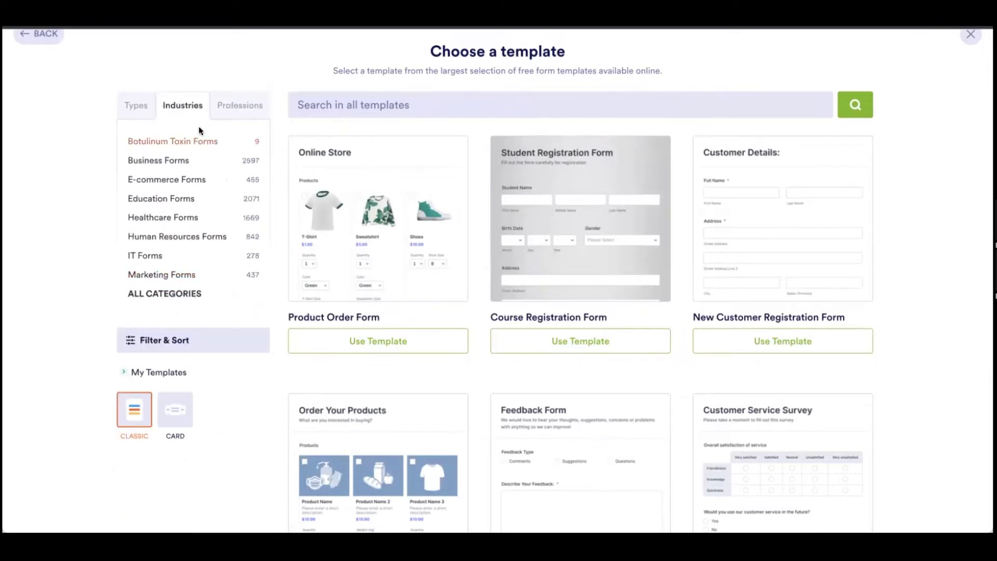
click(138, 106)
Step: Search all templates for 'real estate'
click(389, 106)
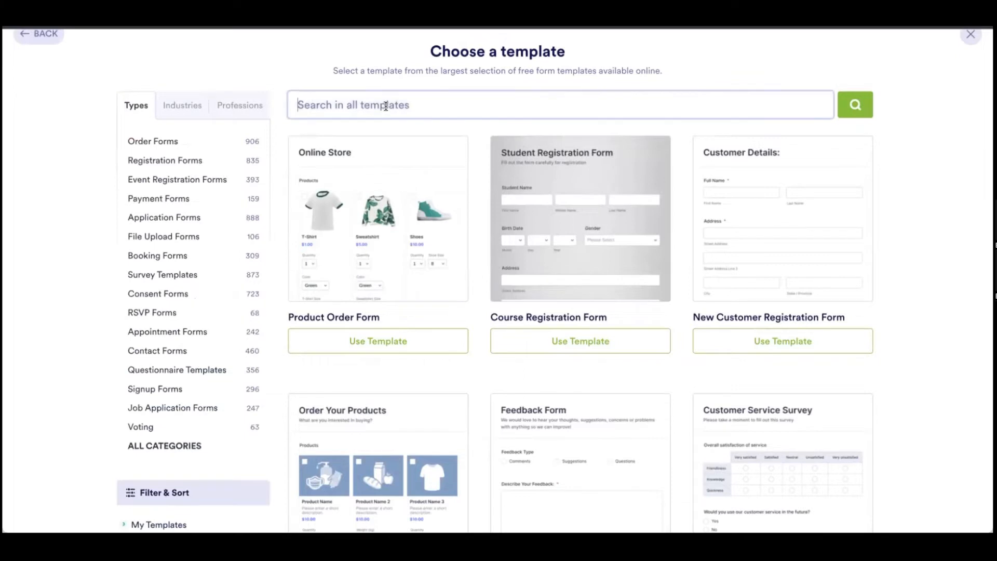
text(real estate)
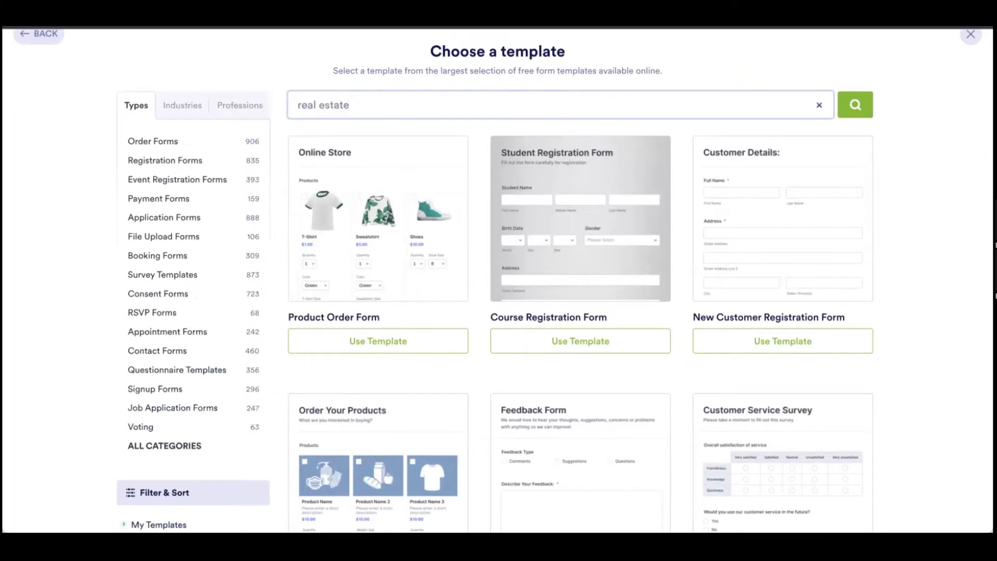
key(Return)
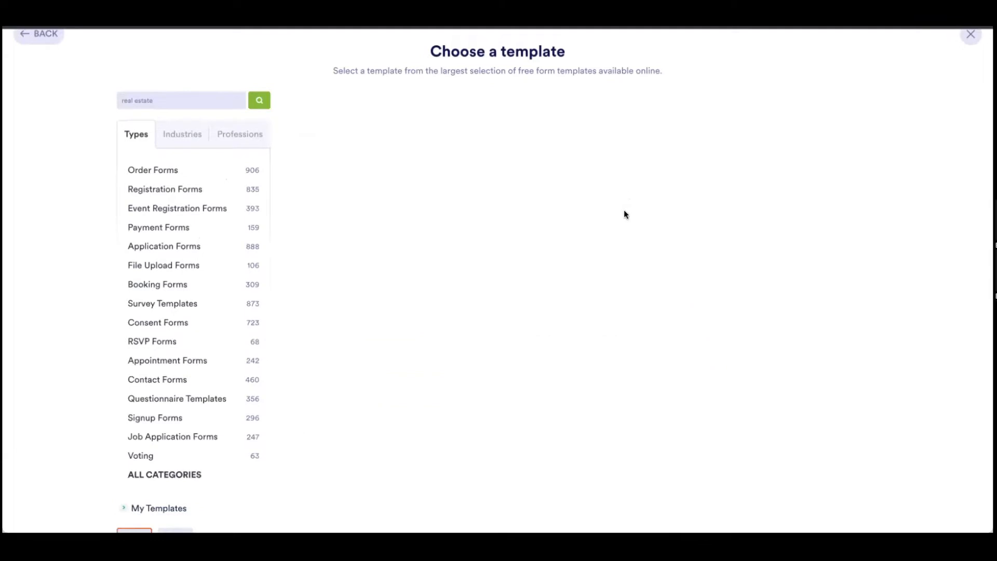
scroll(581, 219, down, 3)
scroll(581, 218, up, 1)
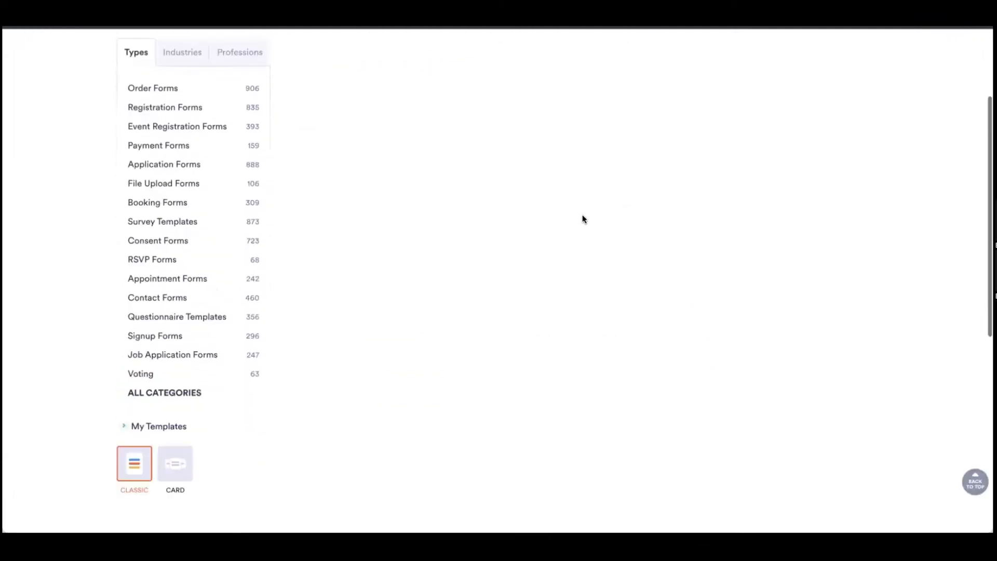
scroll(317, 96, up, 5)
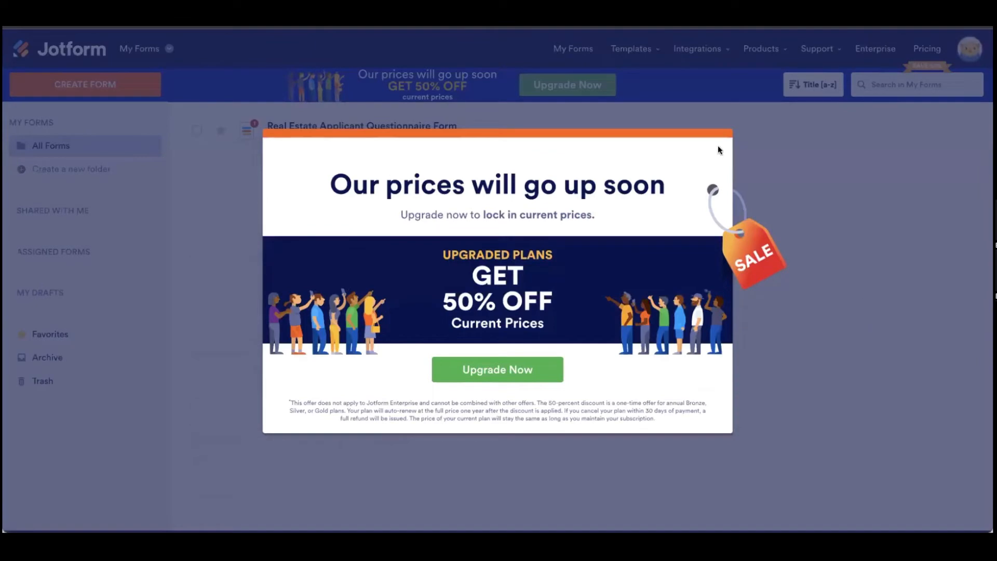
Step: Dismiss the upgrade pop-up and search the form templates for 'real estate' again
click(768, 269)
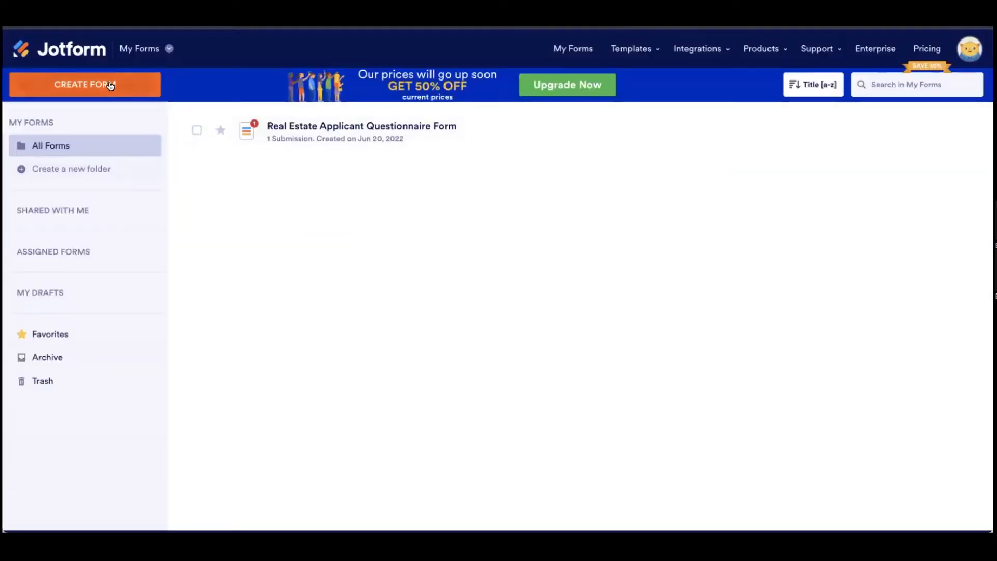
click(87, 84)
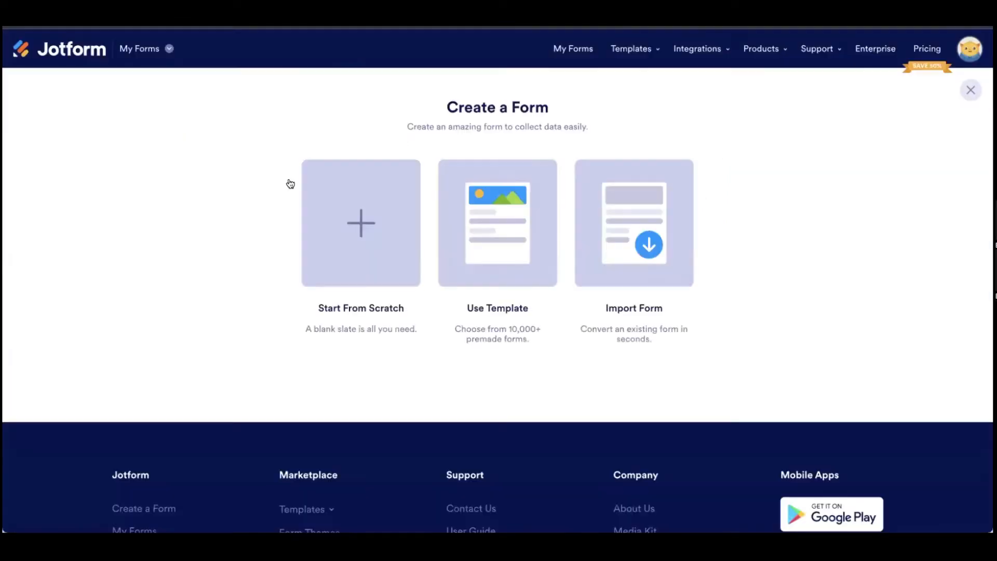
click(516, 260)
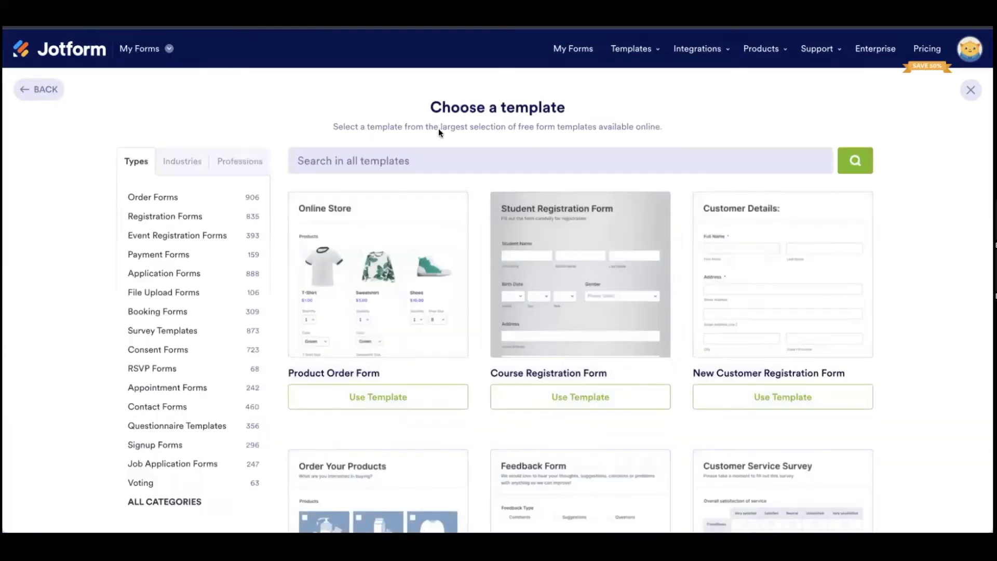
click(436, 156)
text(real estate)
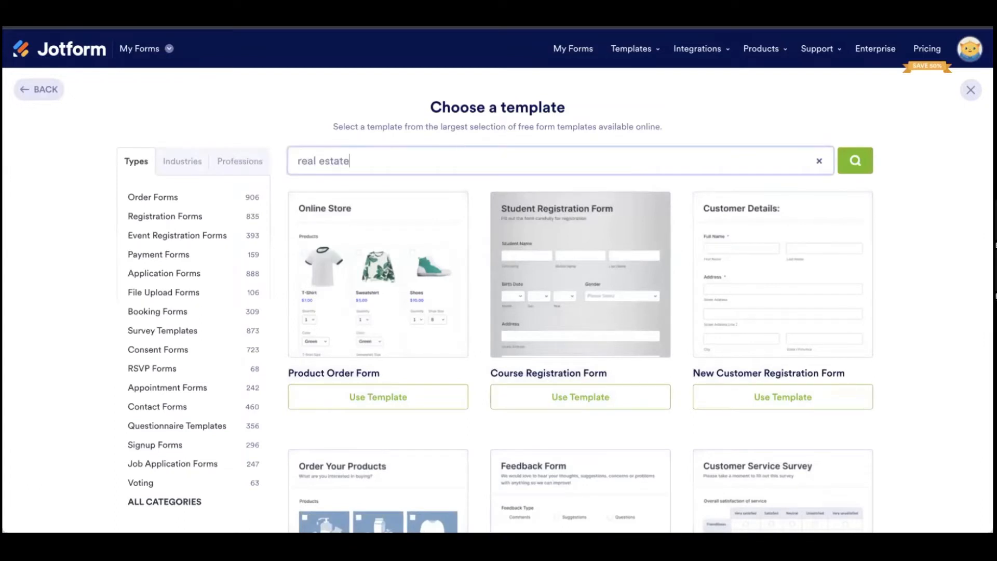
key(Return)
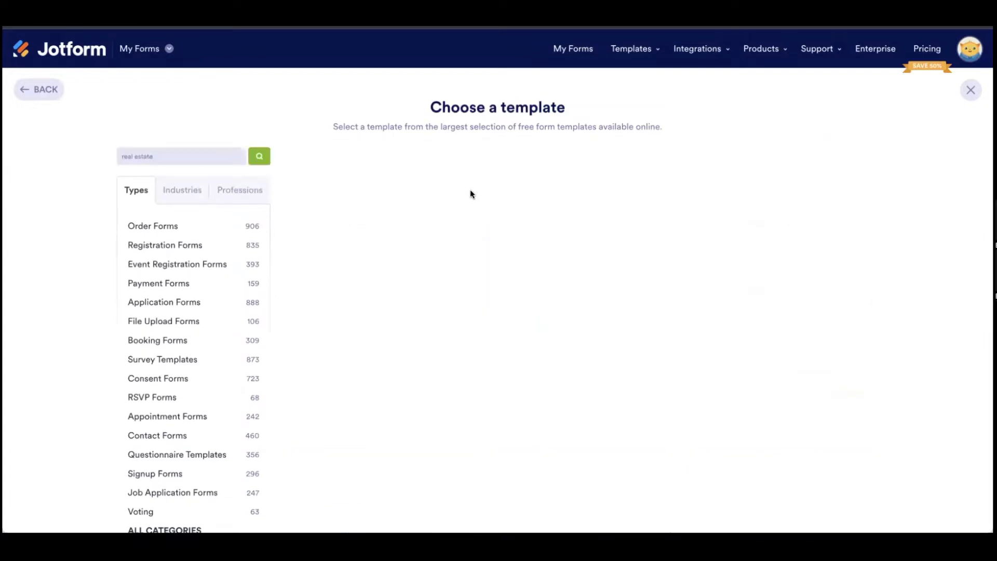
Step: Find the Real Estate Applicant Questionnaire Form in the results and preview it
scroll(591, 223, down, 1)
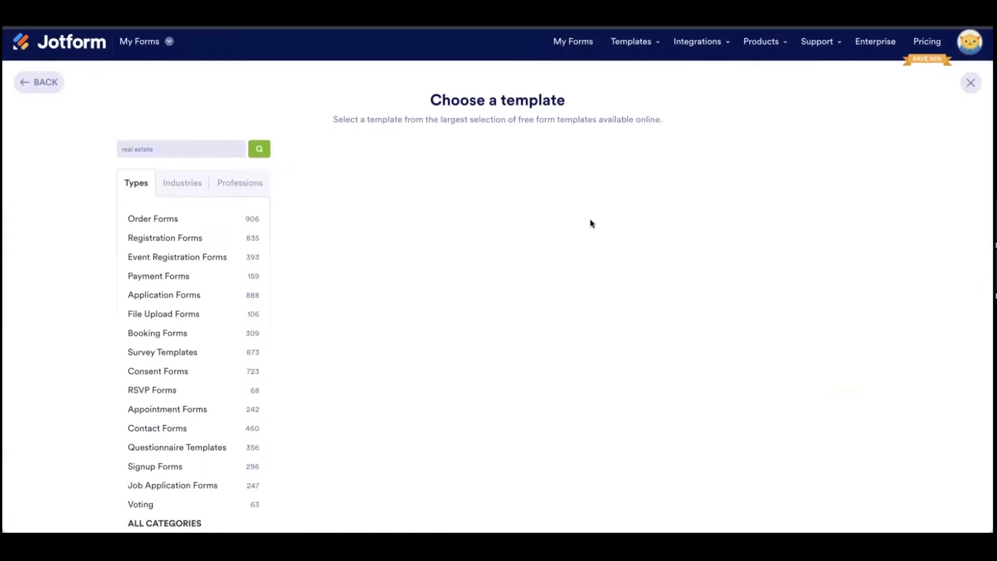
scroll(590, 219, down, 1)
scroll(594, 224, down, 3)
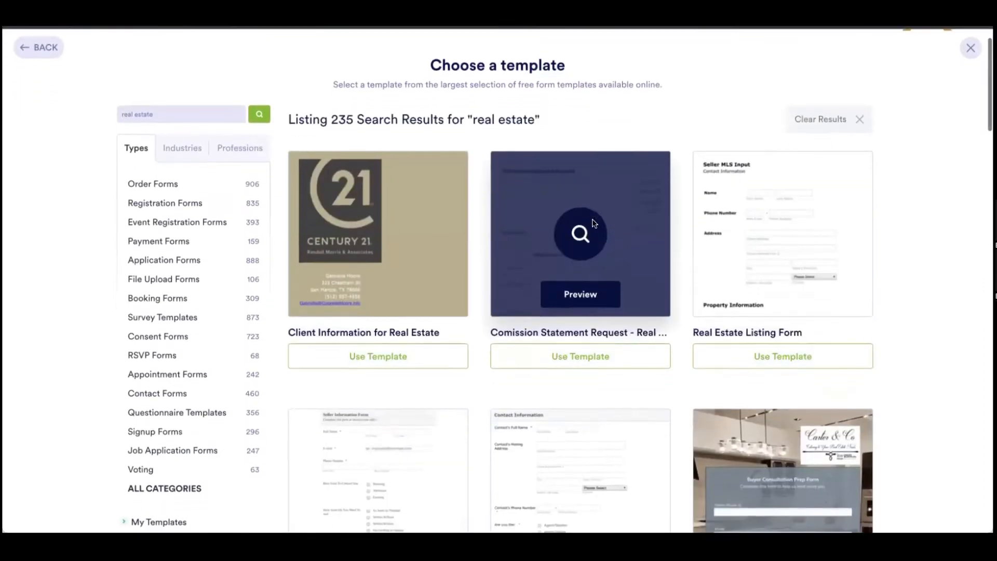
scroll(594, 220, down, 2)
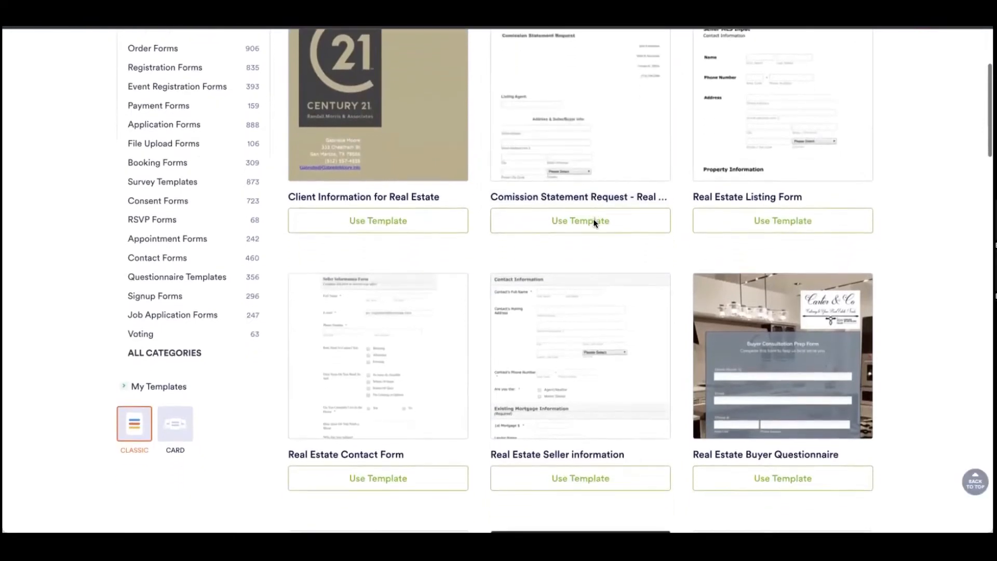
scroll(597, 224, up, 2)
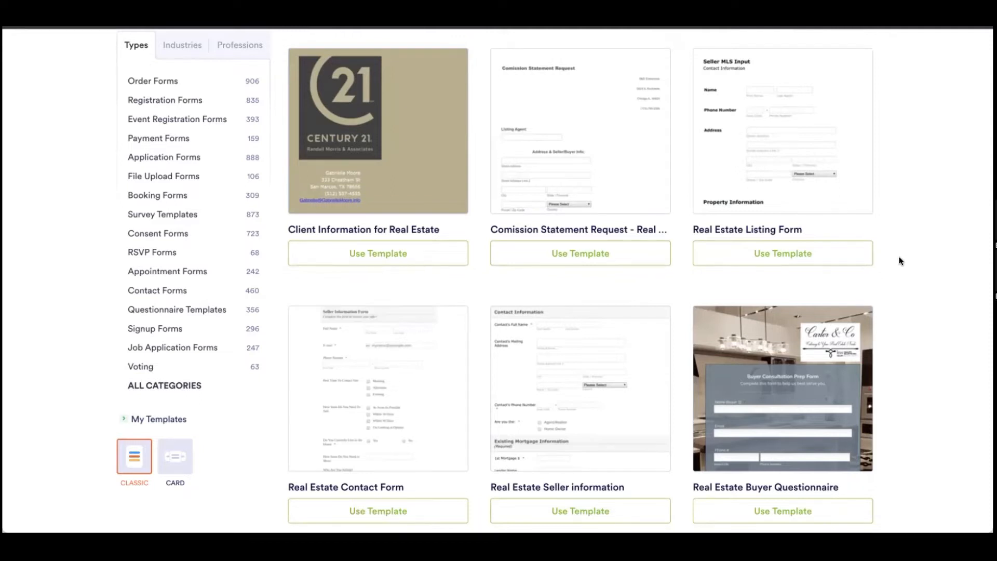
scroll(896, 260, down, 1)
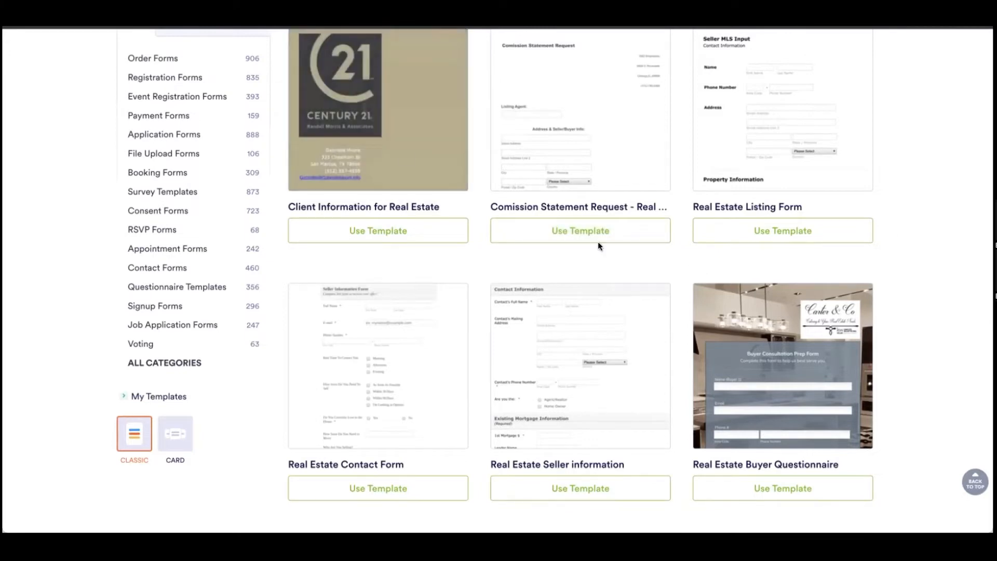
mouse_move(344, 118)
scroll(647, 265, down, 2)
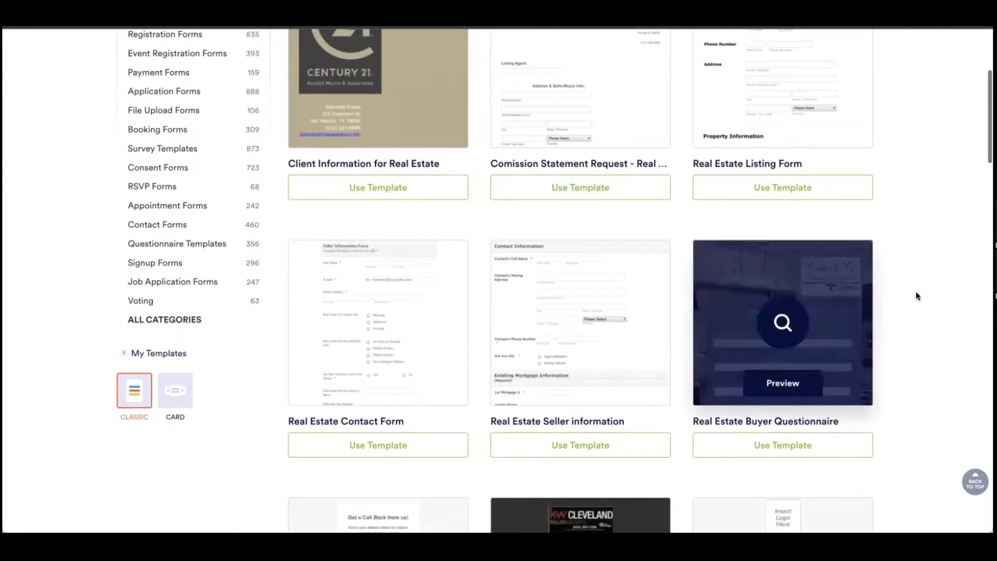
scroll(916, 298, down, 4)
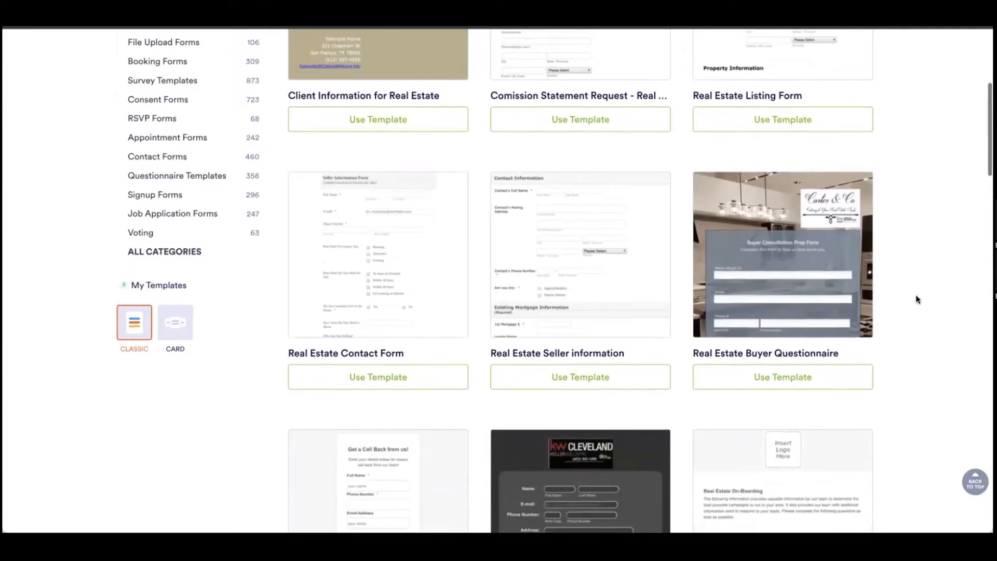
scroll(915, 299, down, 2)
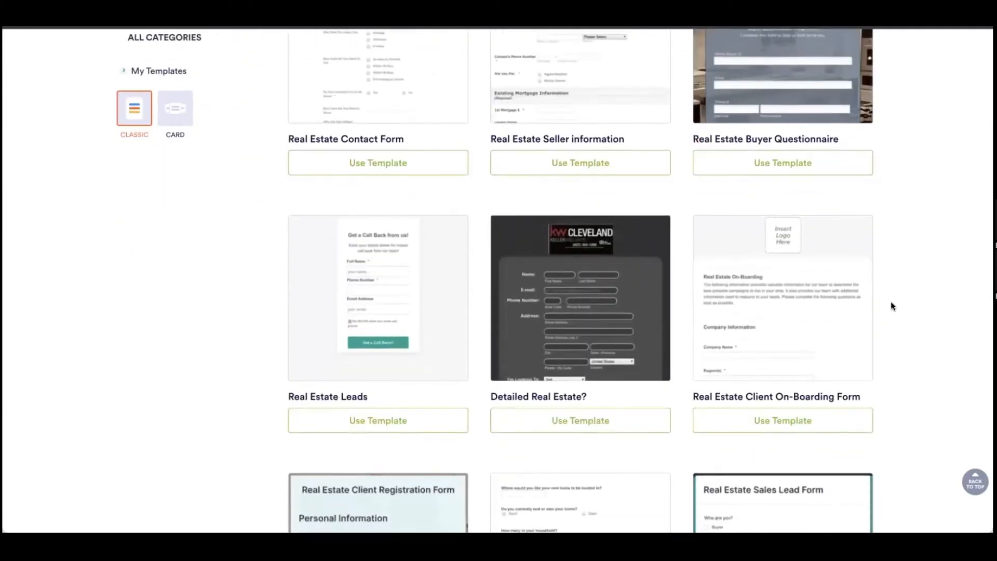
mouse_move(768, 224)
scroll(616, 201, down, 4)
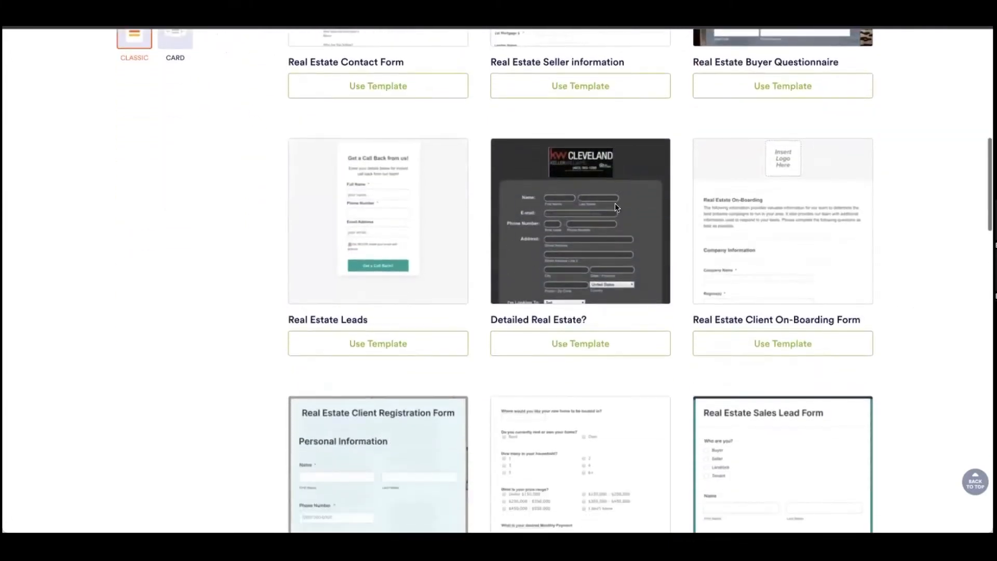
scroll(677, 223, down, 8)
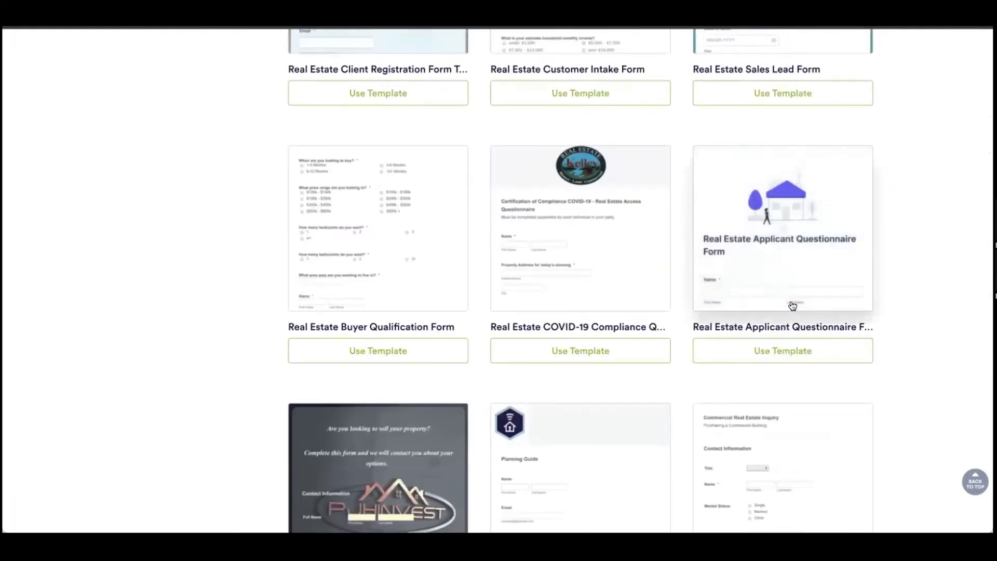
mouse_move(796, 308)
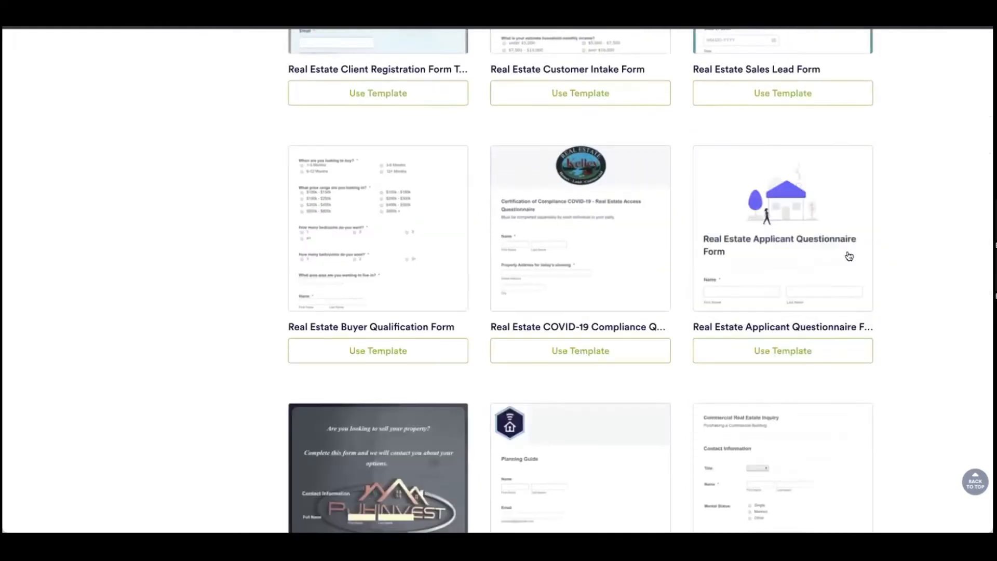
click(787, 235)
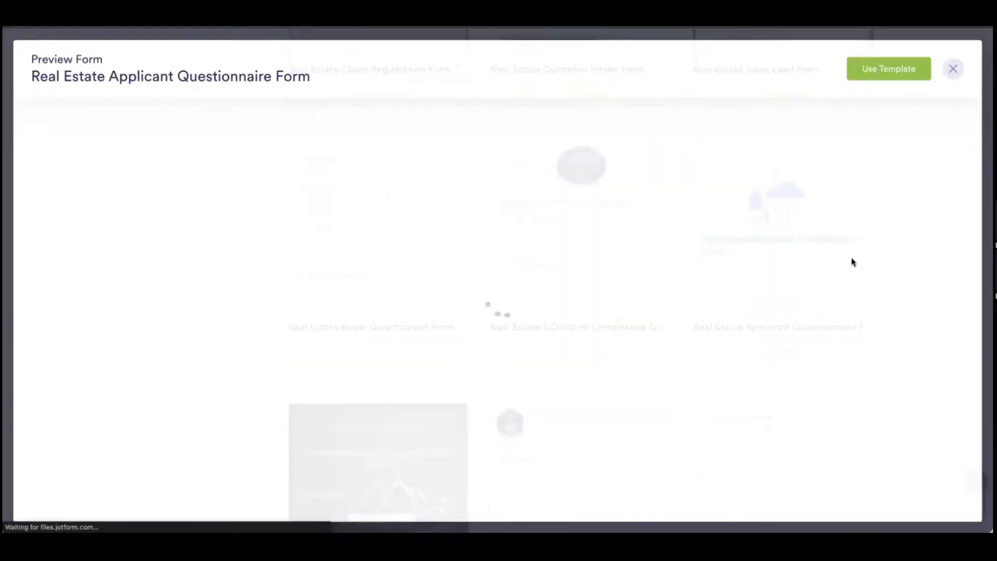
Step: Look over the questionnaire template preview, then adopt it as a new editable form
scroll(750, 269, down, 2)
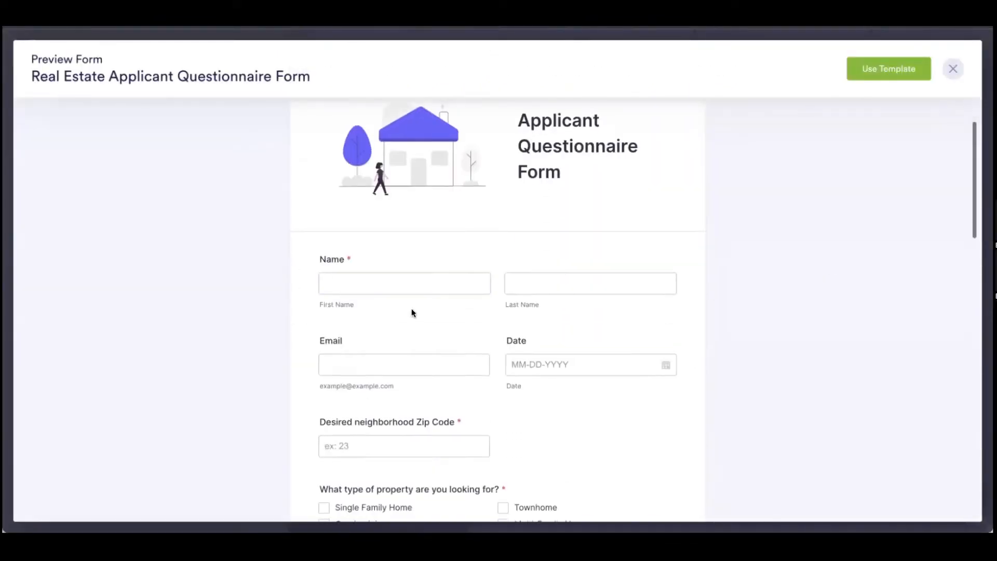
click(588, 292)
scroll(589, 292, down, 5)
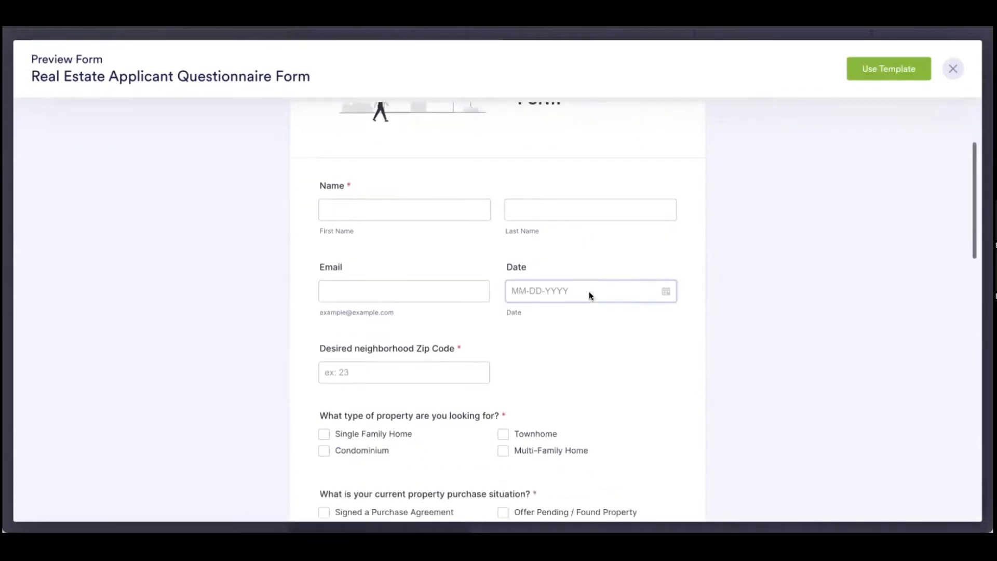
scroll(591, 296, down, 9)
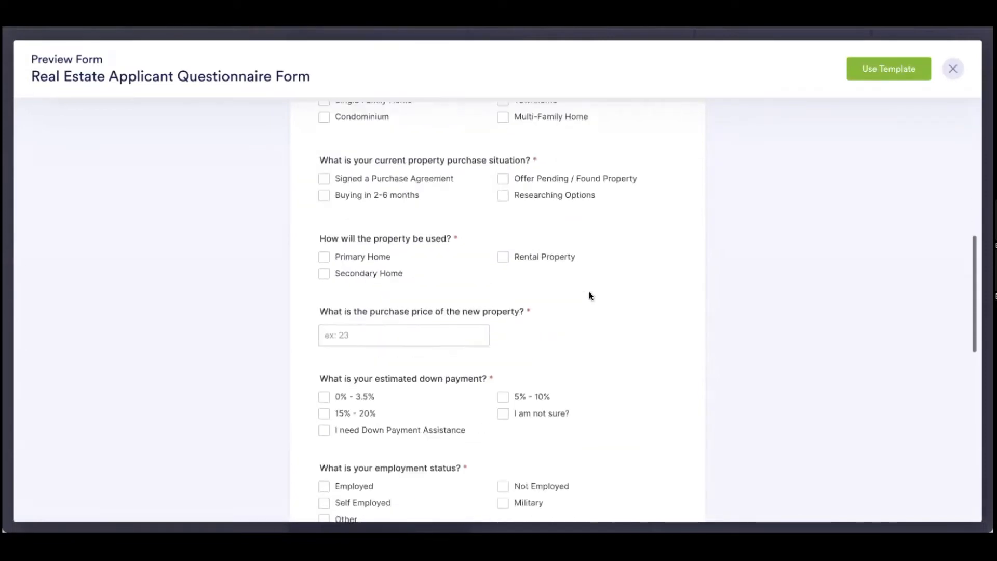
scroll(589, 295, down, 4)
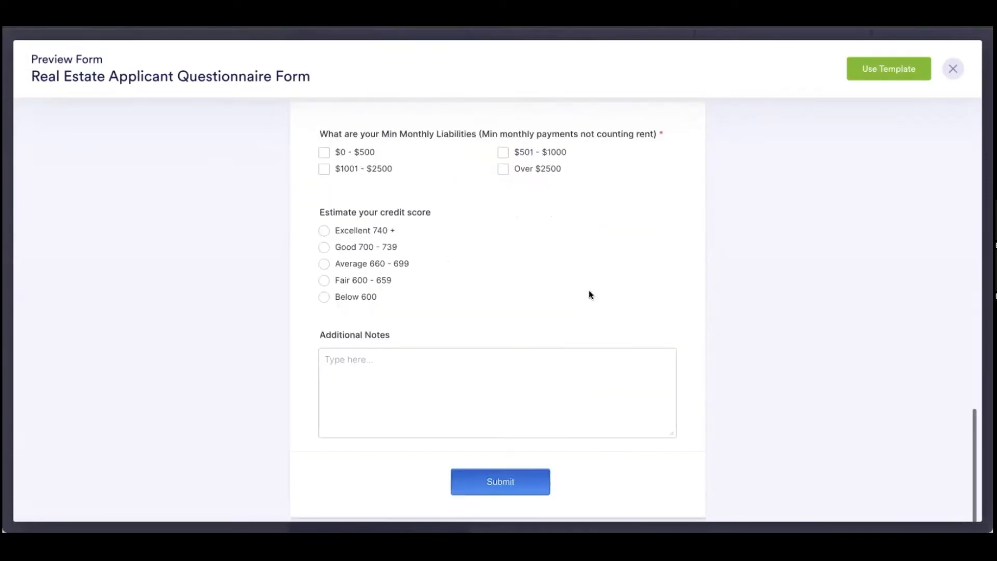
scroll(596, 295, up, 5)
scroll(597, 294, up, 10)
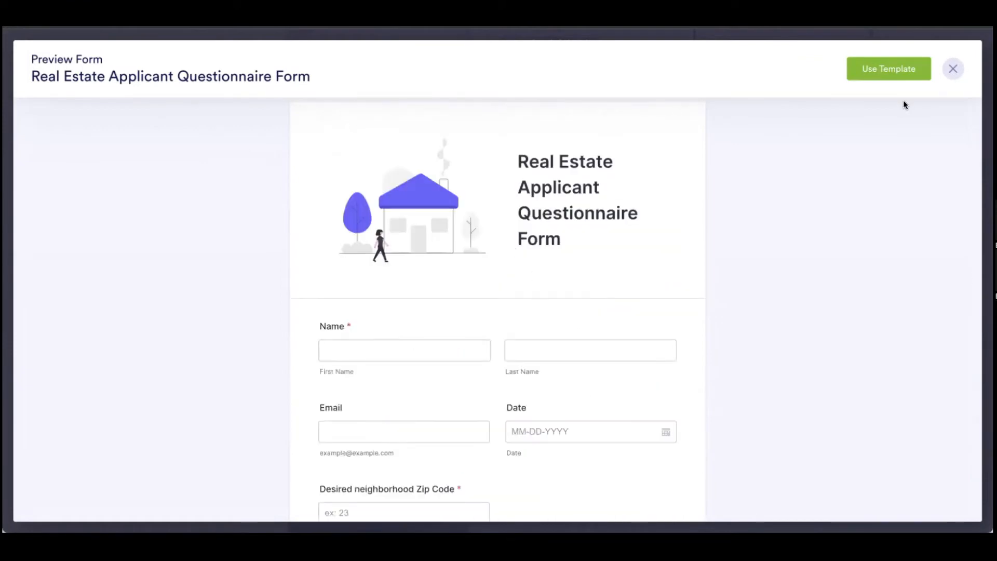
click(884, 76)
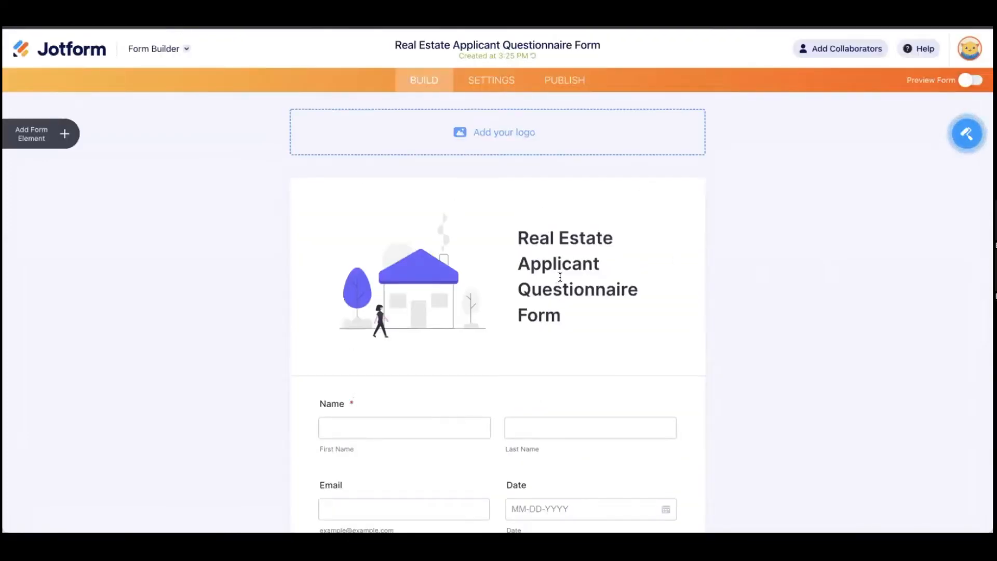
Step: Add a Full Name element below Name, then delete the duplicate Name field
click(65, 135)
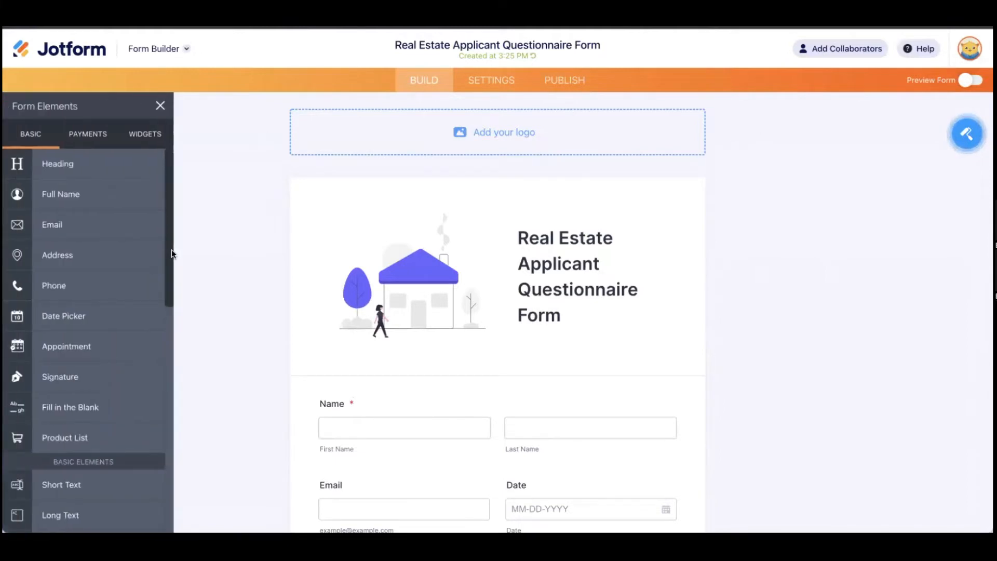
scroll(213, 254, down, 2)
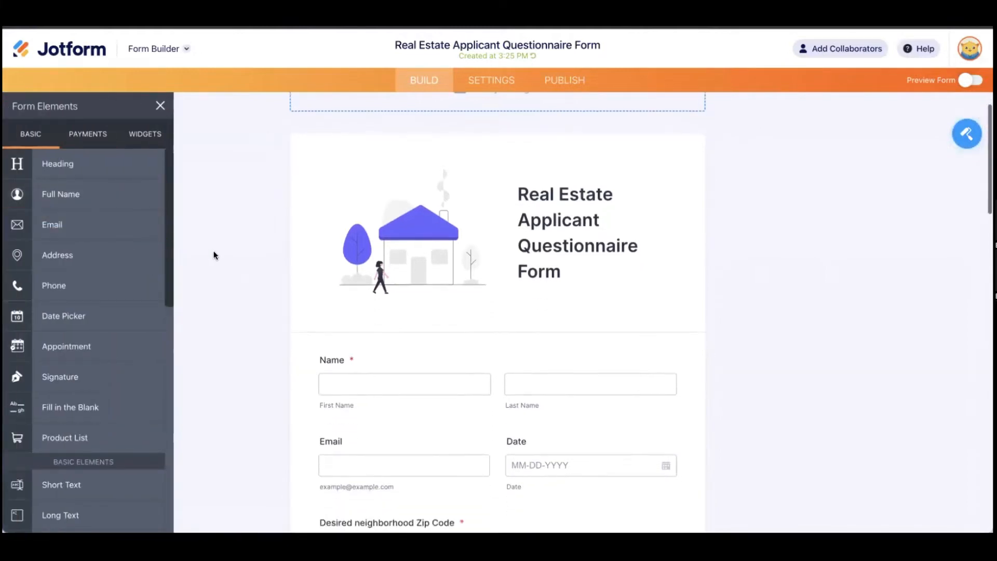
scroll(214, 254, down, 5)
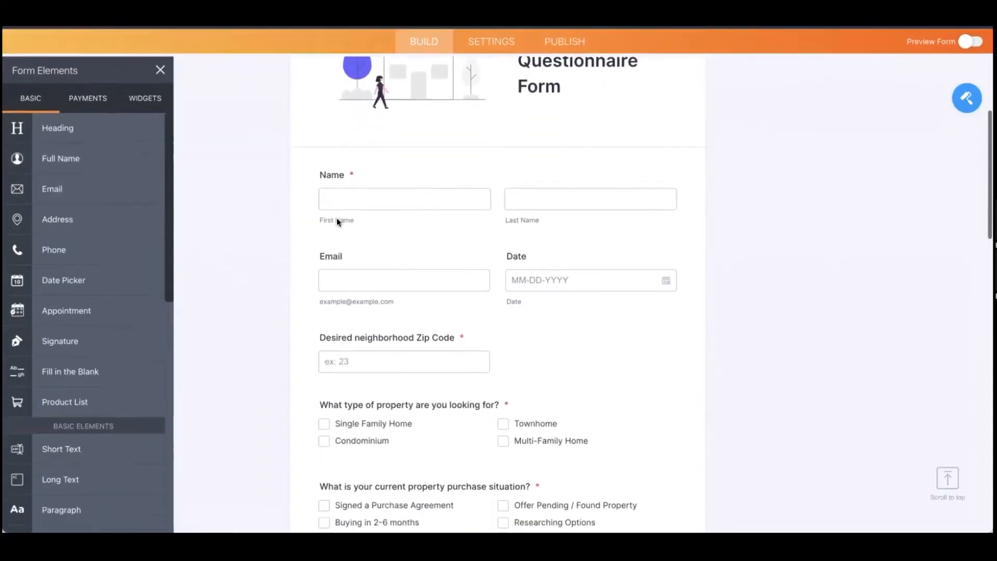
drag(368, 216, 425, 242)
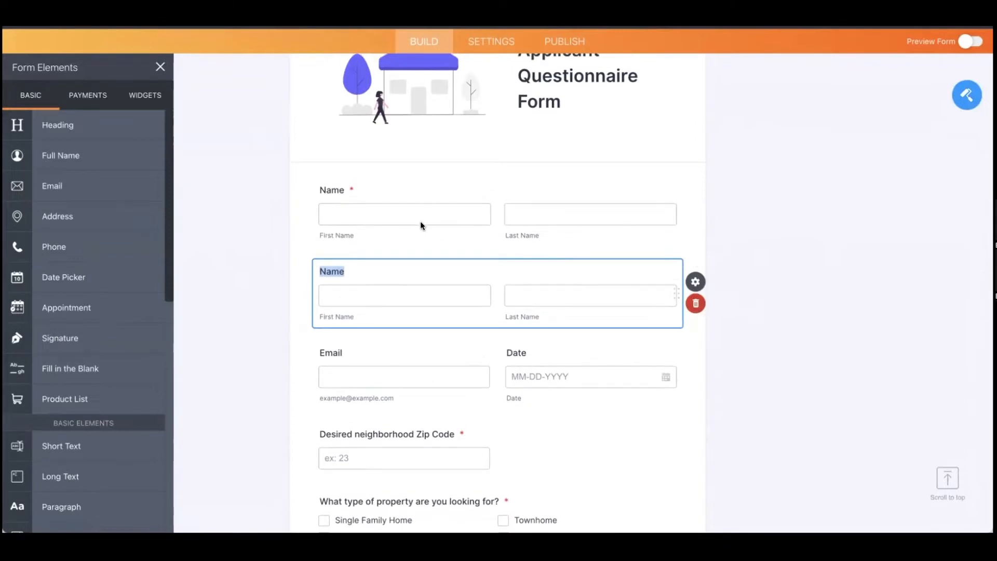
click(522, 211)
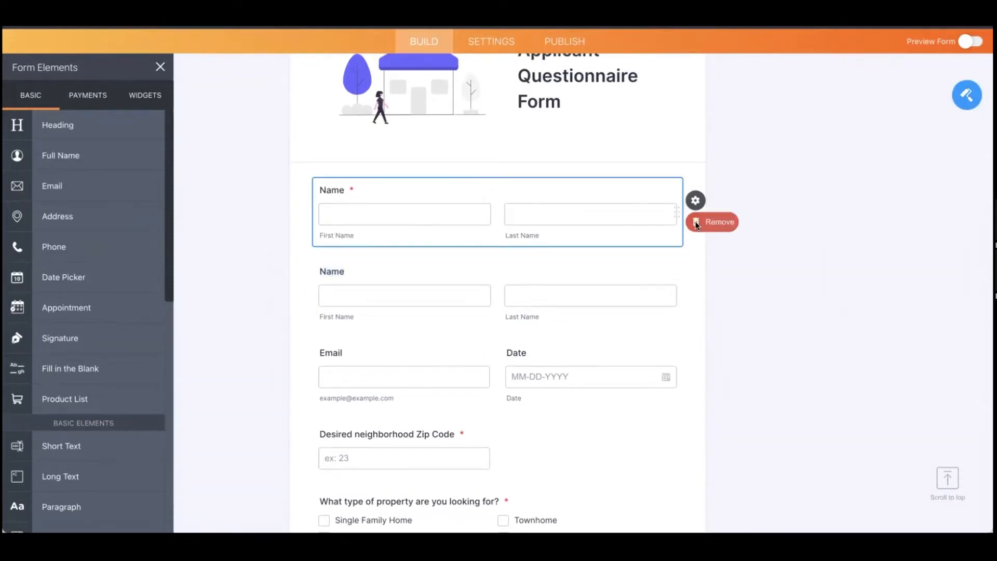
click(510, 301)
click(704, 307)
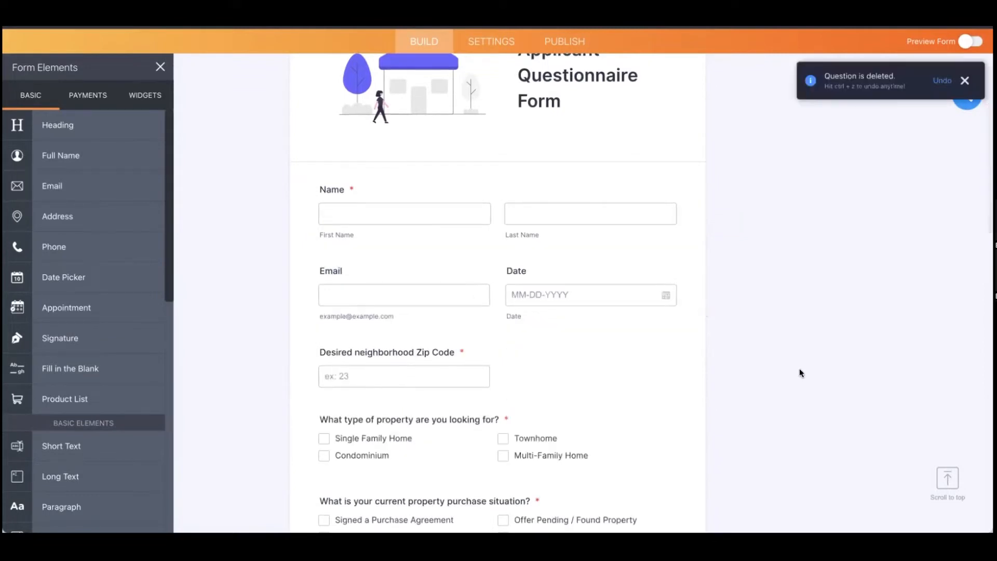
Step: Review the questionnaire from Name and Email down to the Additional Notes field
scroll(770, 341, down, 1)
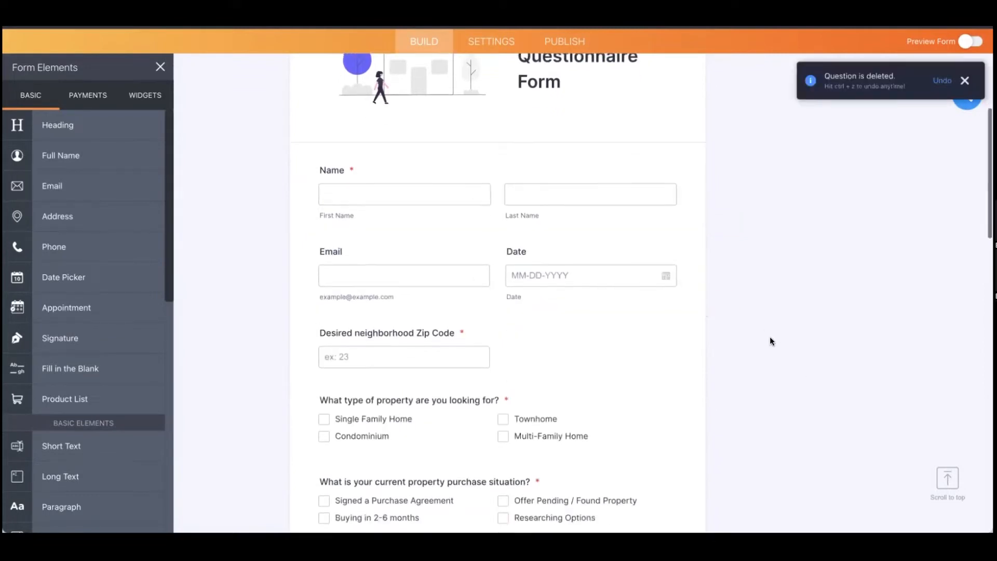
scroll(486, 337, down, 5)
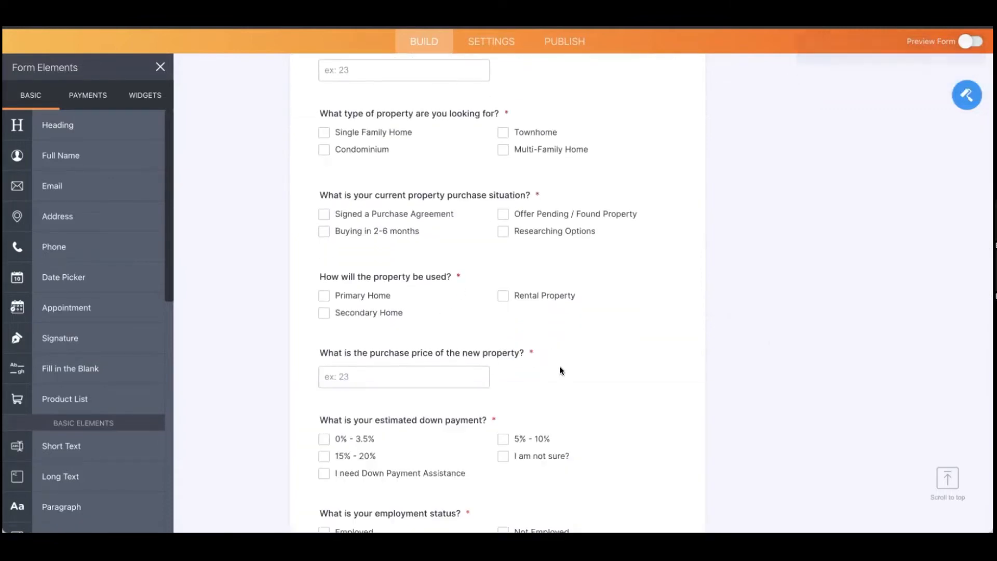
scroll(572, 362, down, 4)
scroll(575, 366, down, 2)
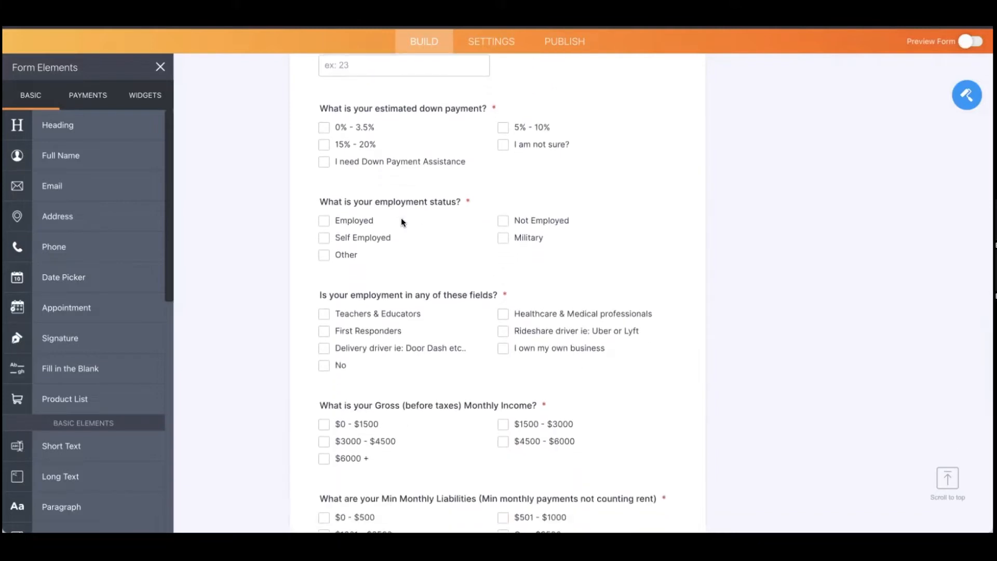
scroll(447, 262, down, 1)
scroll(405, 267, down, 1)
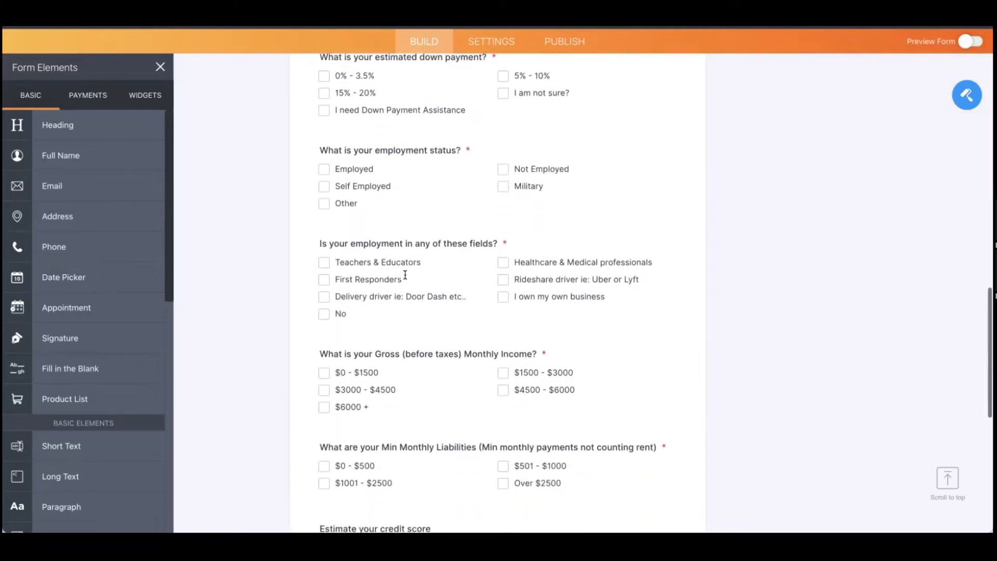
scroll(440, 290, down, 3)
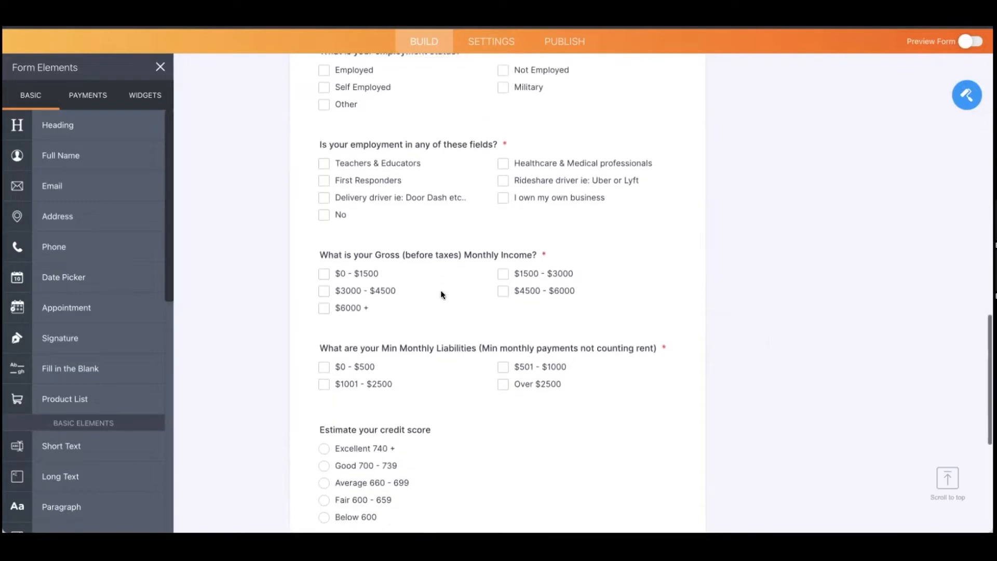
scroll(440, 295, down, 1)
scroll(460, 272, down, 3)
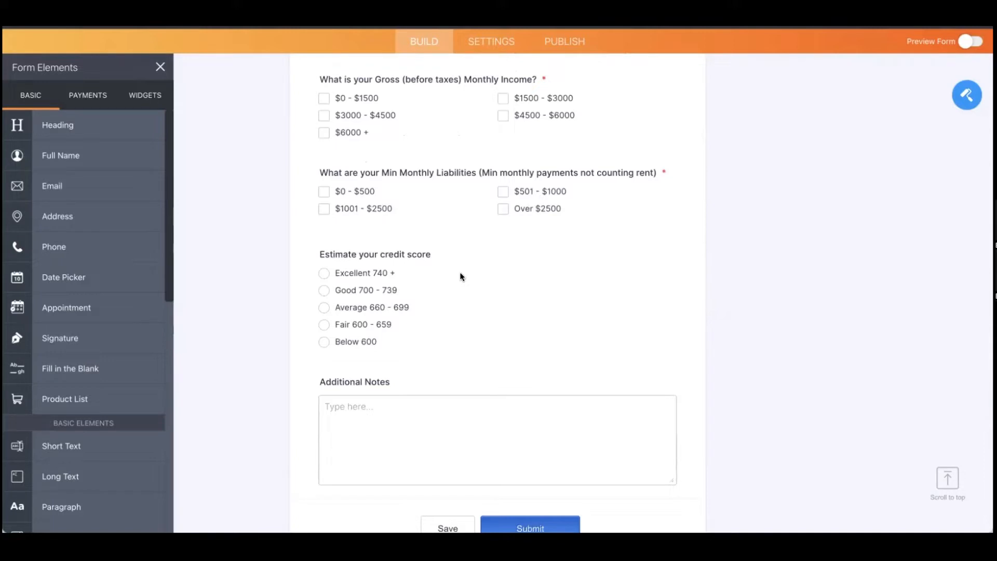
scroll(469, 291, down, 1)
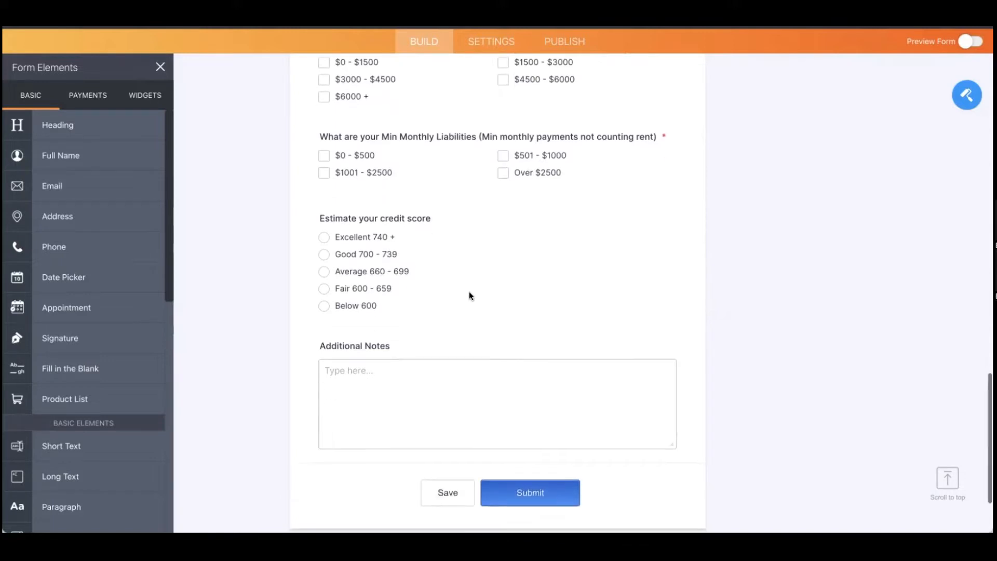
scroll(475, 294, up, 8)
scroll(477, 293, up, 15)
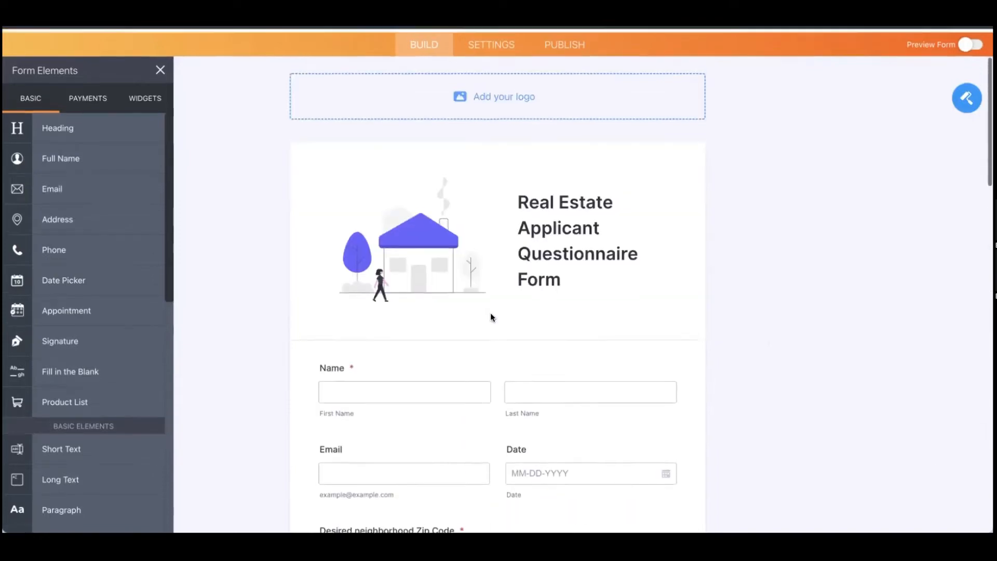
scroll(498, 322, up, 2)
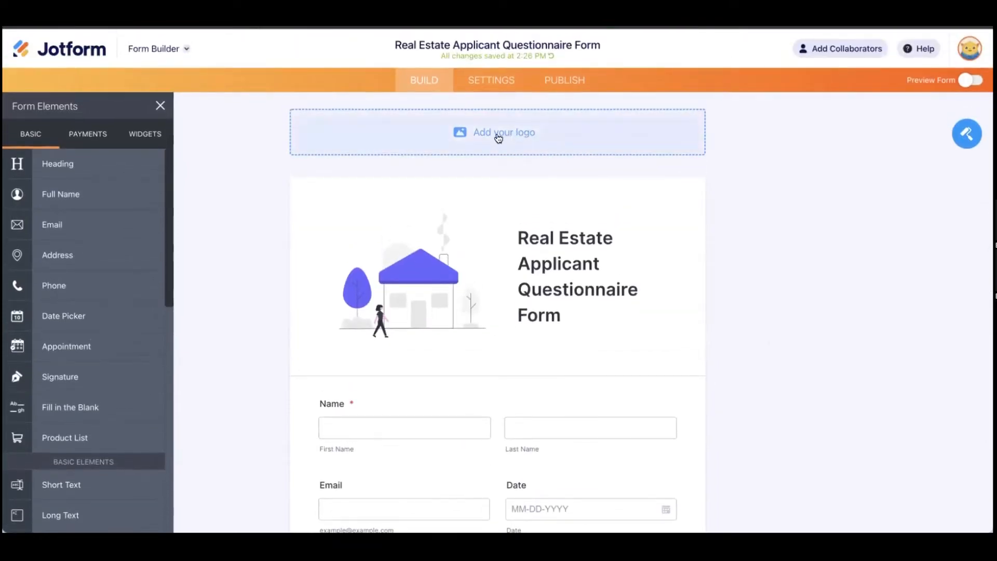
Step: Open the form header's Heading Properties and place the cursor in the empty Sub-Heading Text field
click(401, 308)
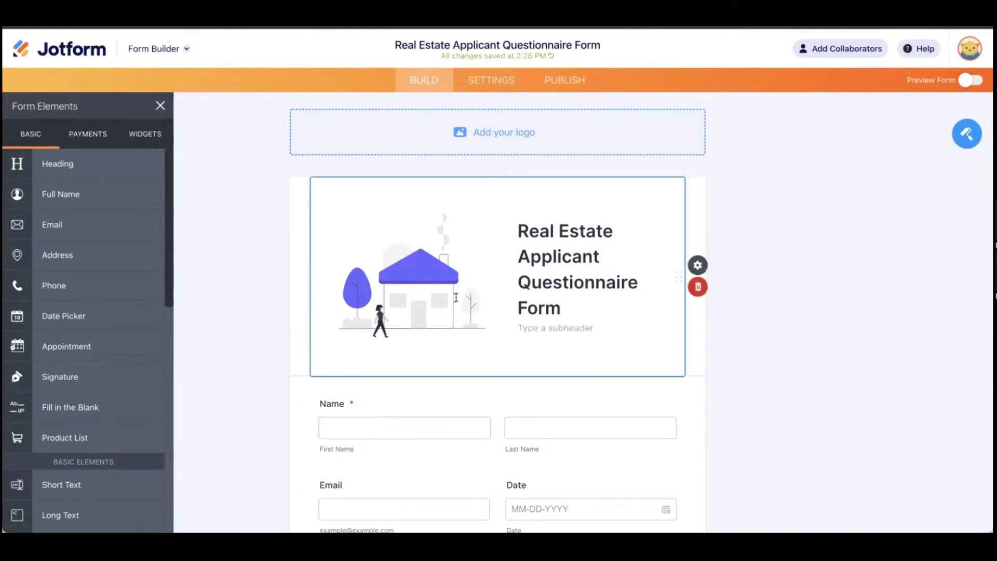
click(695, 266)
click(847, 256)
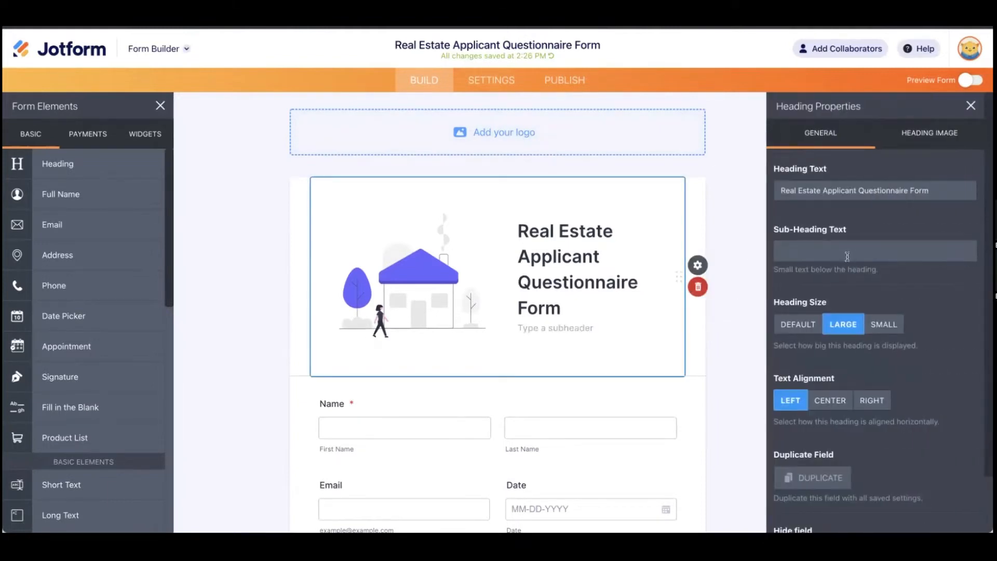
scroll(861, 278, down, 2)
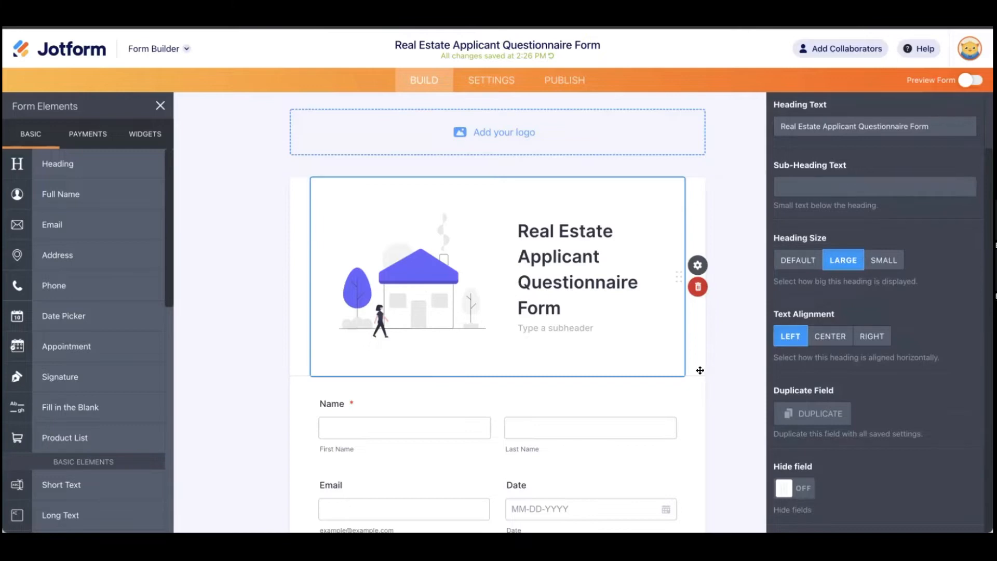
Step: Replace the header logo with the dark Jotform logo and resize it with the Logo Size slider
click(540, 133)
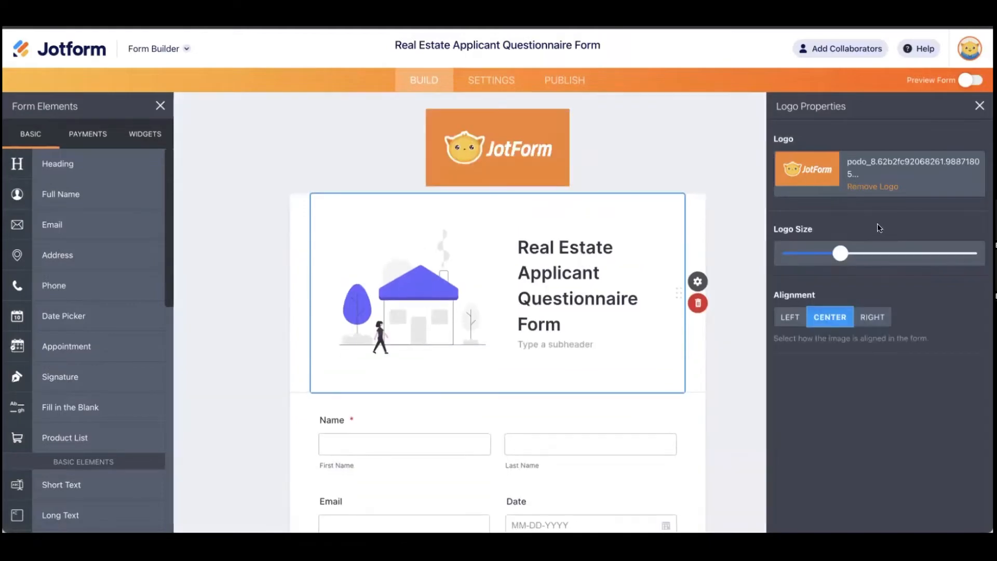
click(886, 187)
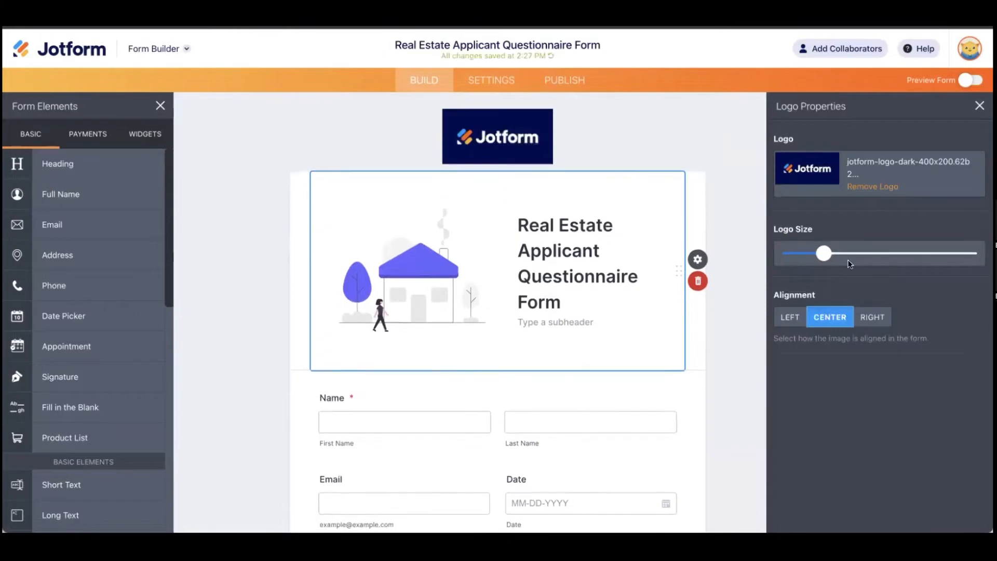
mouse_move(830, 259)
mouse_down()
mouse_move(878, 257)
mouse_move(846, 257)
mouse_up()
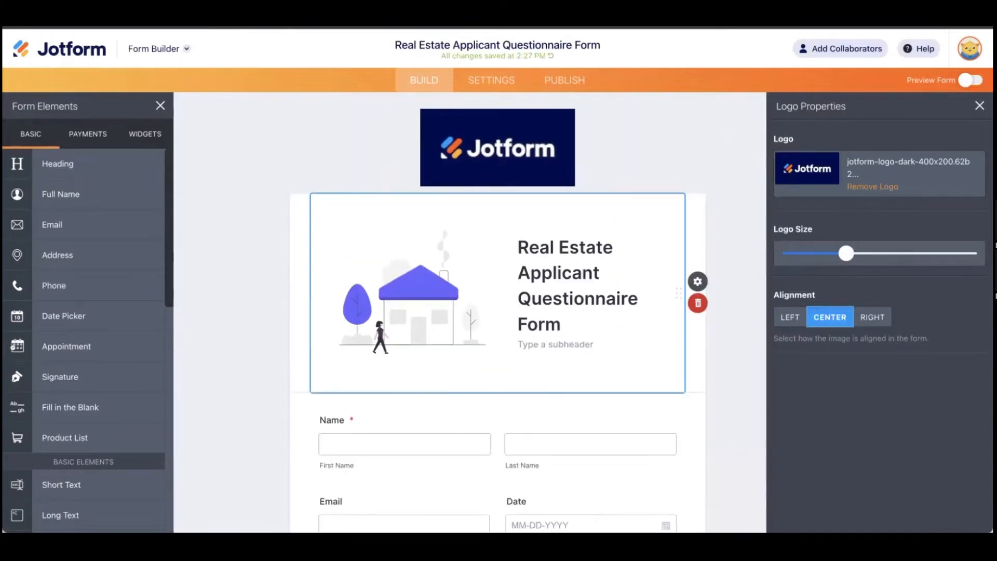
click(980, 106)
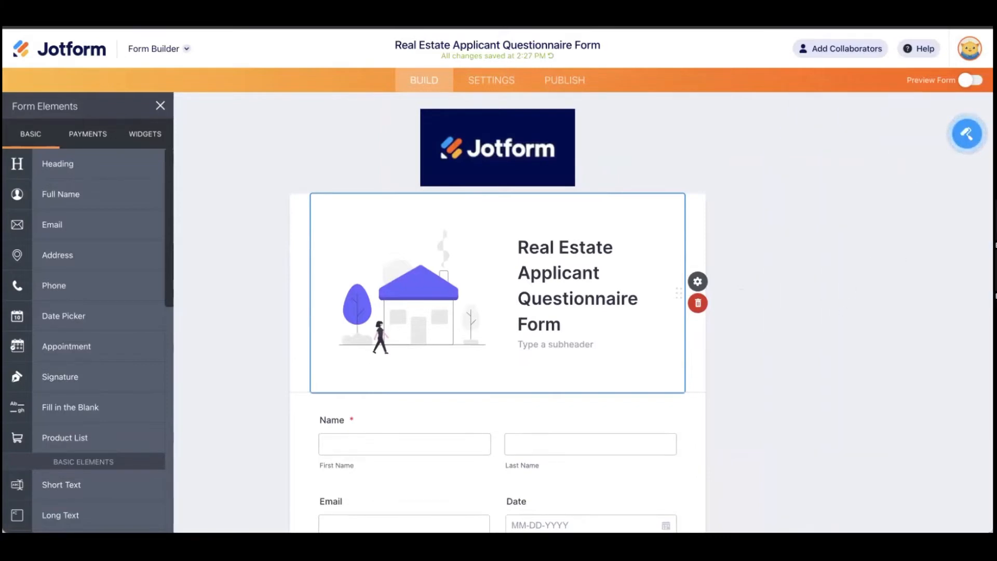
Step: Open the Form Designer colours (page #ecedf3, form #fff, font #2C3345) and view its Themes
click(966, 134)
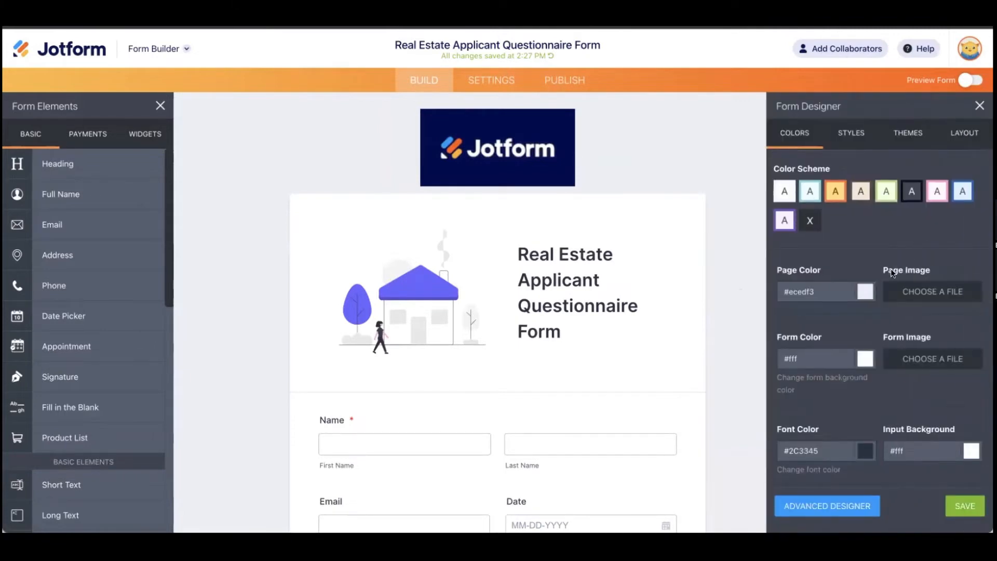
click(891, 137)
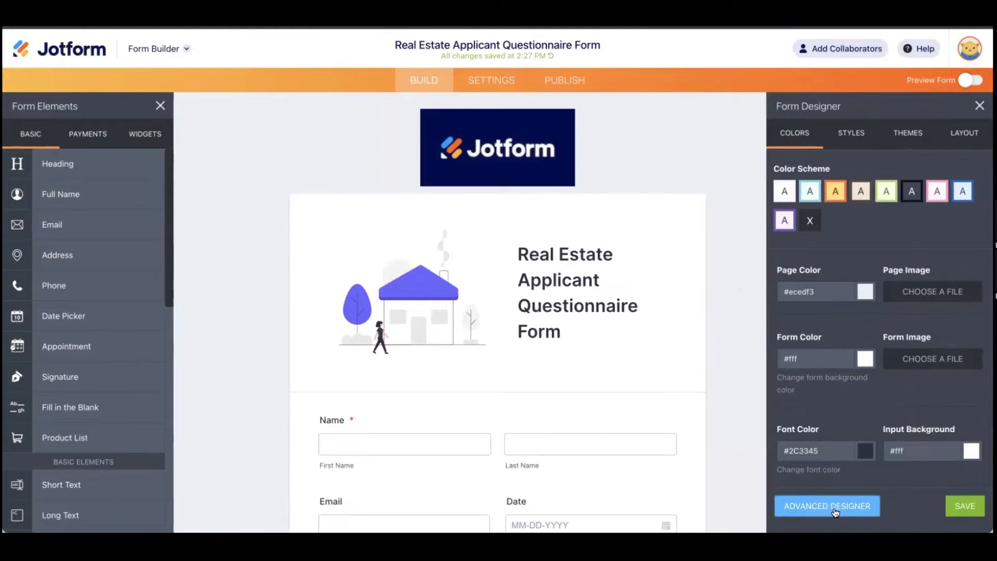
scroll(614, 450, down, 5)
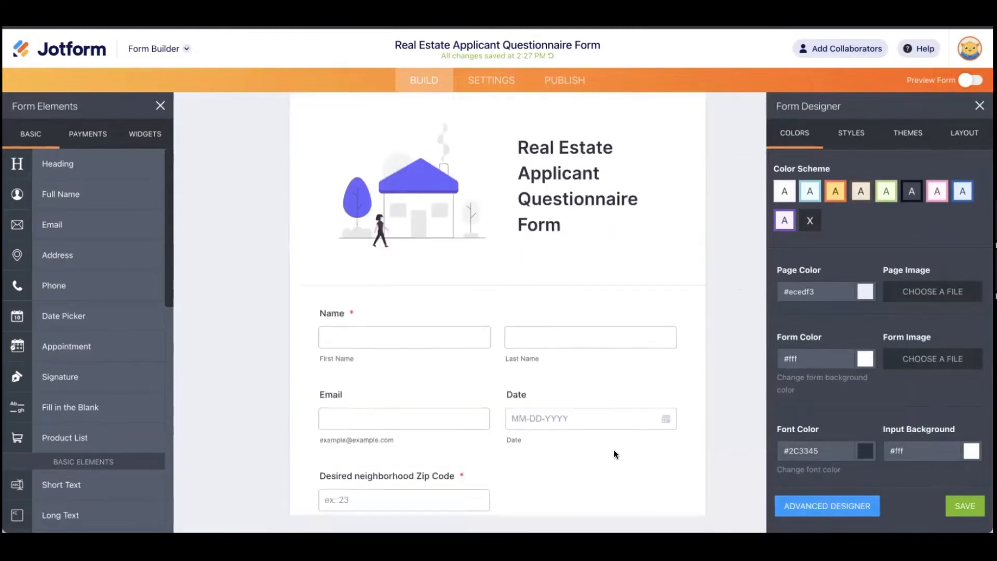
scroll(613, 451, down, 1)
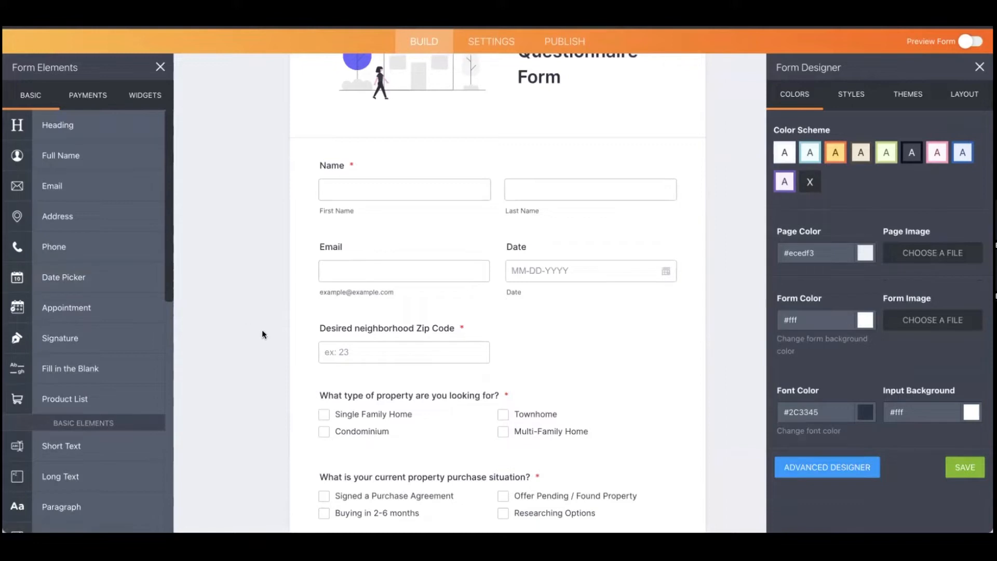
Step: Add a Phone Number field below the Email/Date row, then select the Name field
click(979, 67)
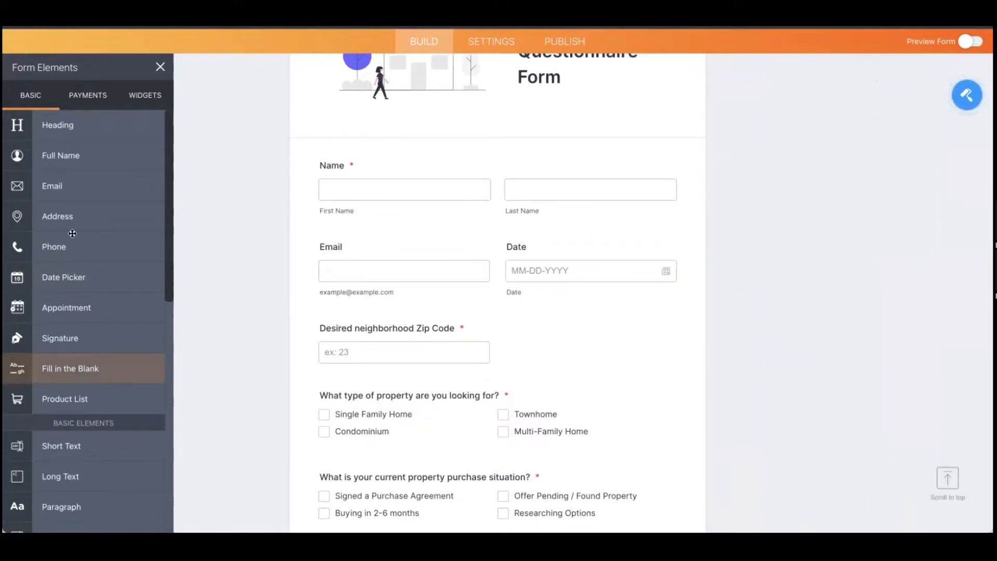
scroll(170, 255, down, 1)
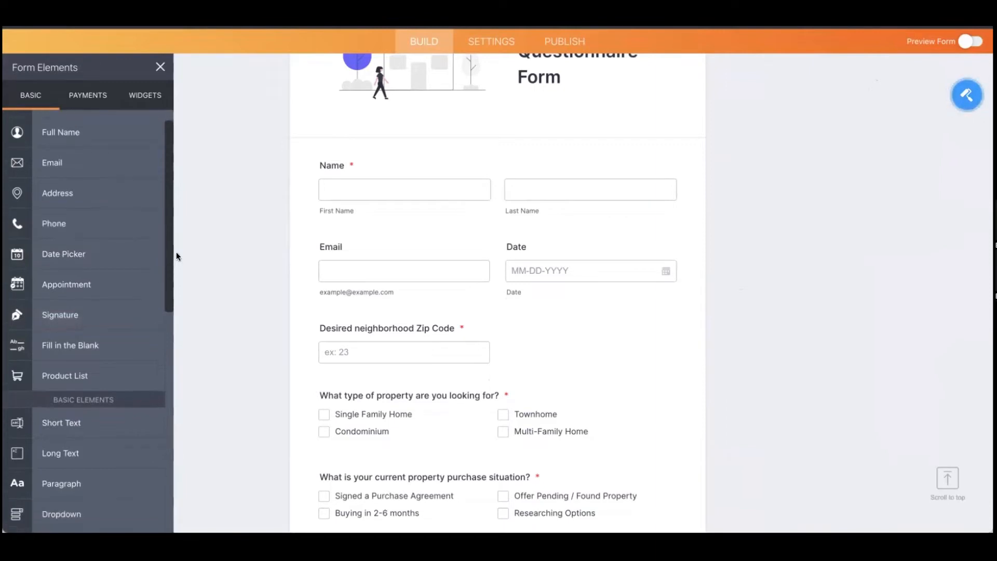
drag(70, 229, 428, 320)
scroll(445, 329, down, 2)
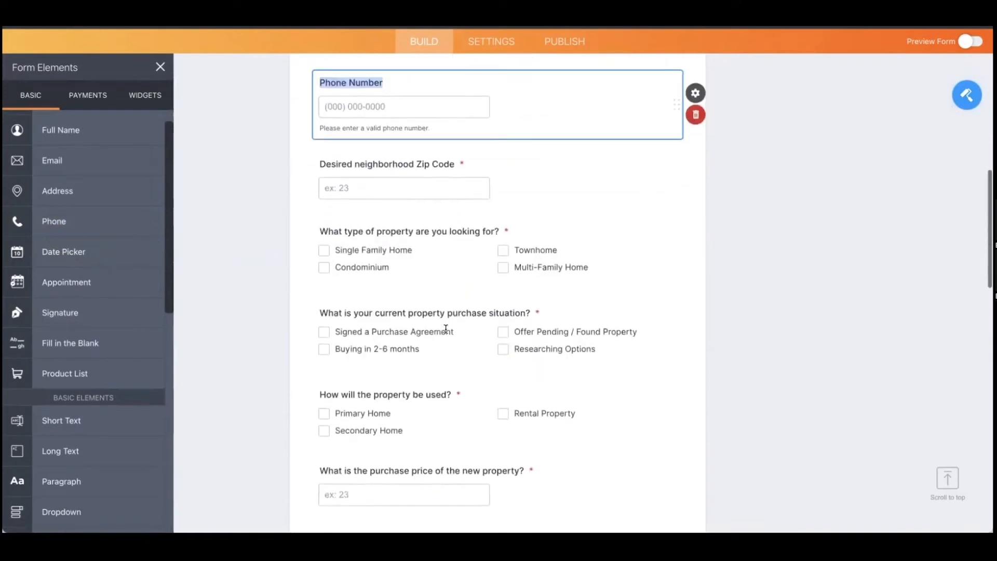
scroll(446, 329, up, 3)
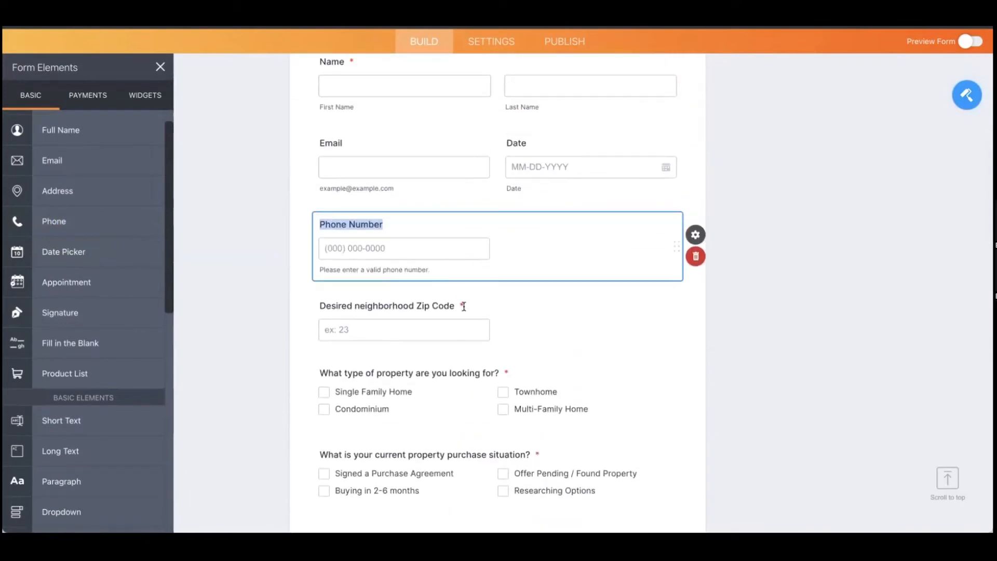
scroll(463, 306, up, 4)
click(458, 236)
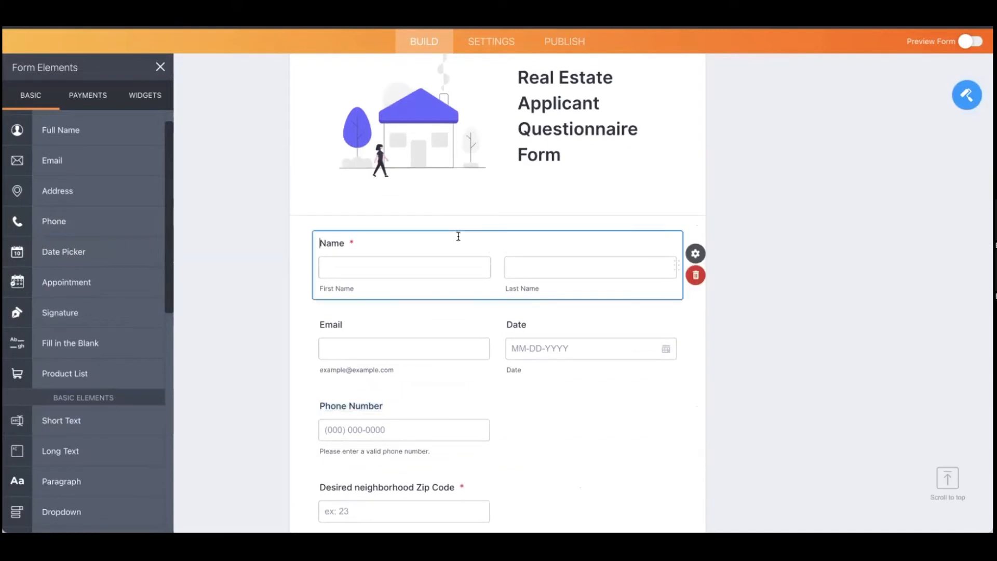
Step: Show the Name field's properties: top-aligned label, Required, First Name and Last Name sublabels
click(695, 253)
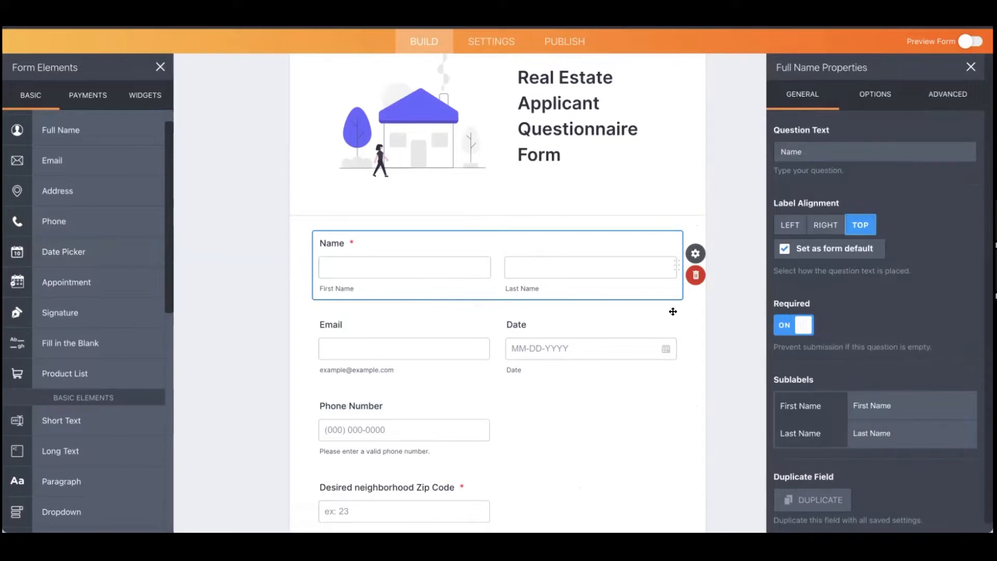
scroll(953, 373, down, 1)
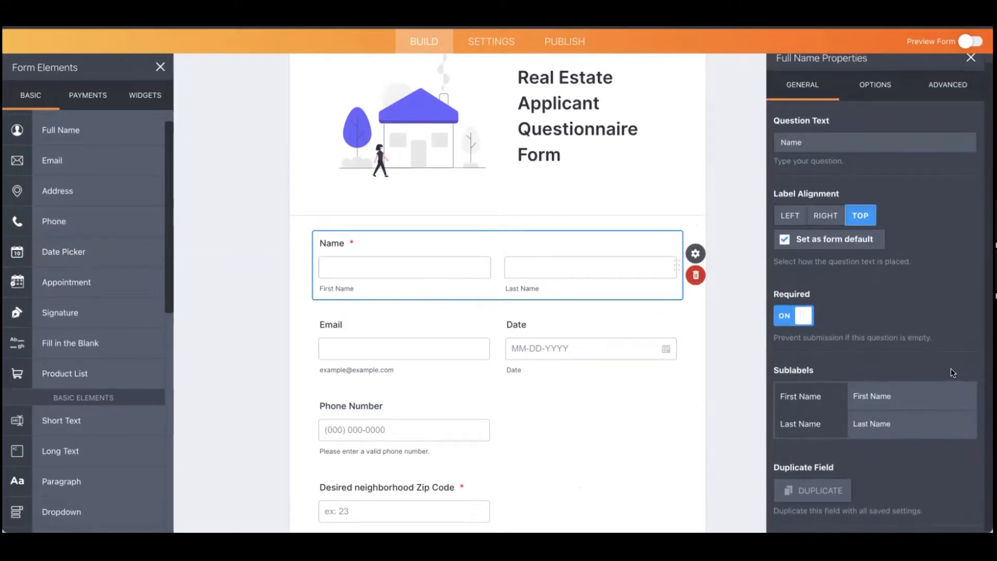
scroll(950, 373, up, 1)
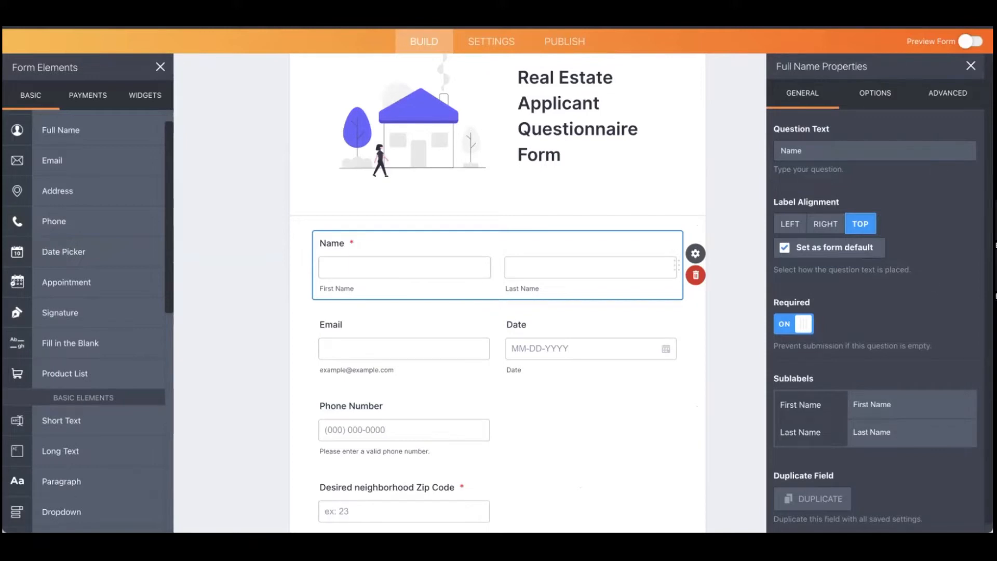
Step: Review the form, select the employment status question, then go to the form's Settings
scroll(852, 249, down, 5)
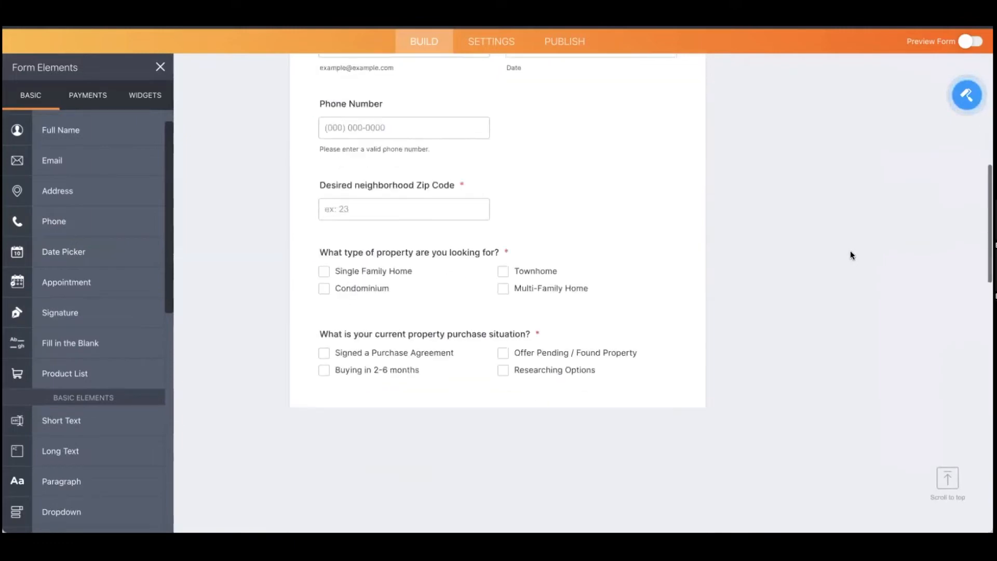
scroll(849, 255, down, 6)
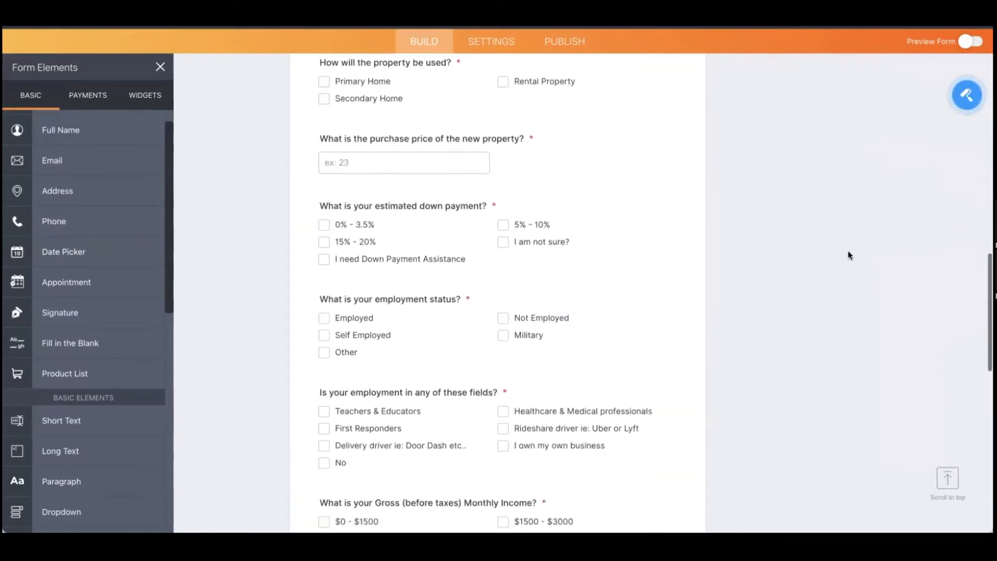
scroll(847, 251, down, 3)
scroll(763, 282, down, 1)
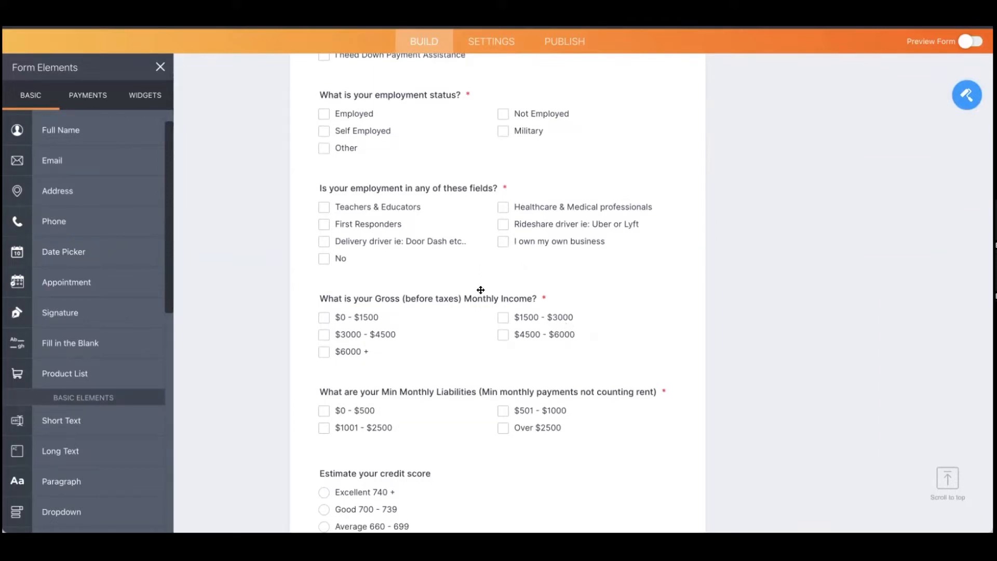
scroll(488, 286, up, 2)
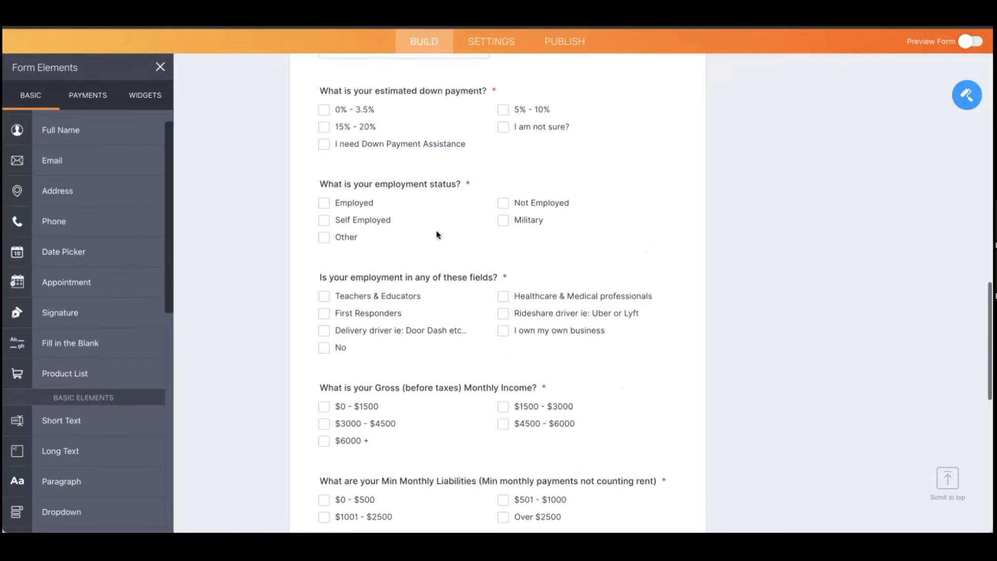
click(415, 249)
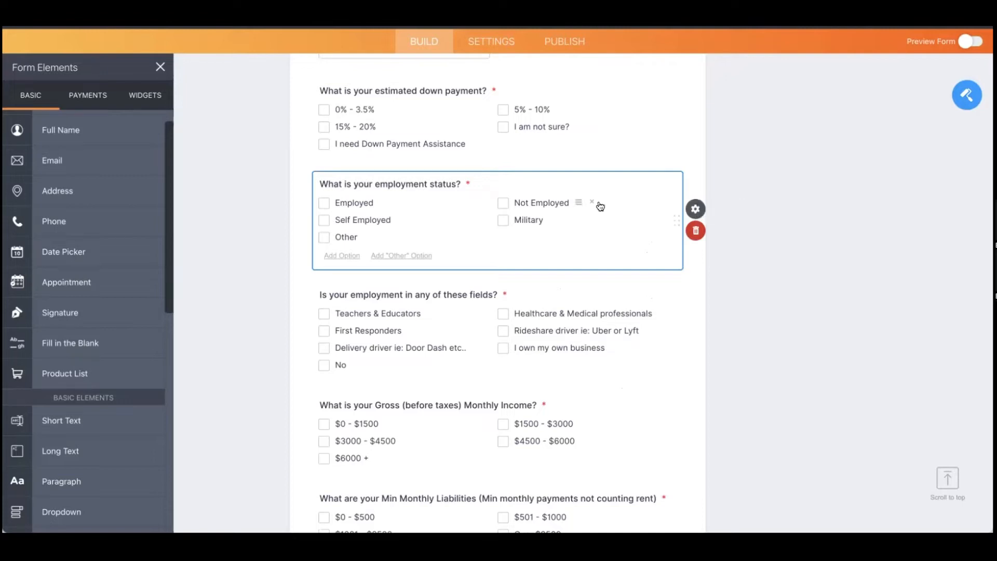
click(497, 43)
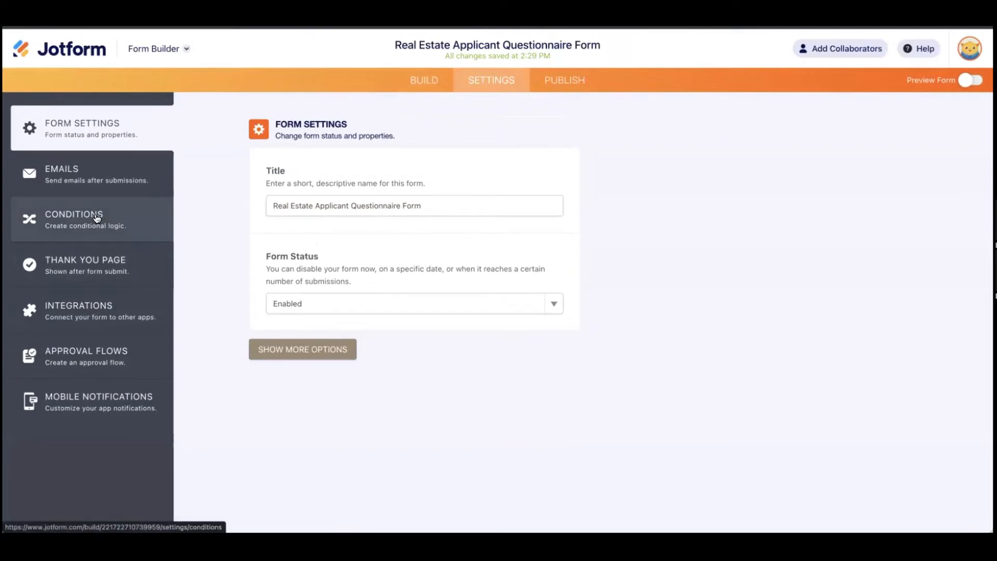
Step: Start a Show/Hide Field condition: IF employment status Is Equal To 'Not Employed'
click(99, 217)
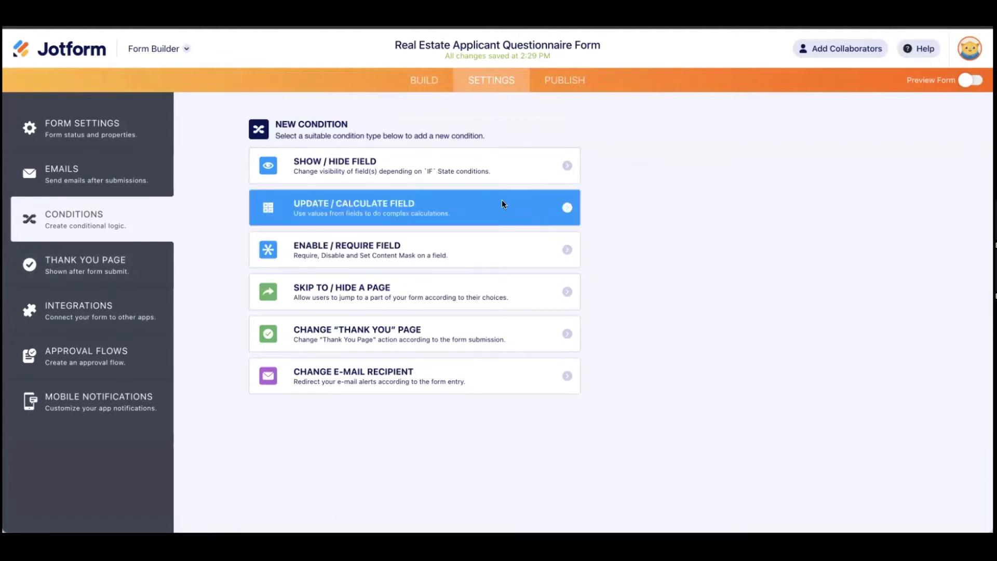
click(469, 164)
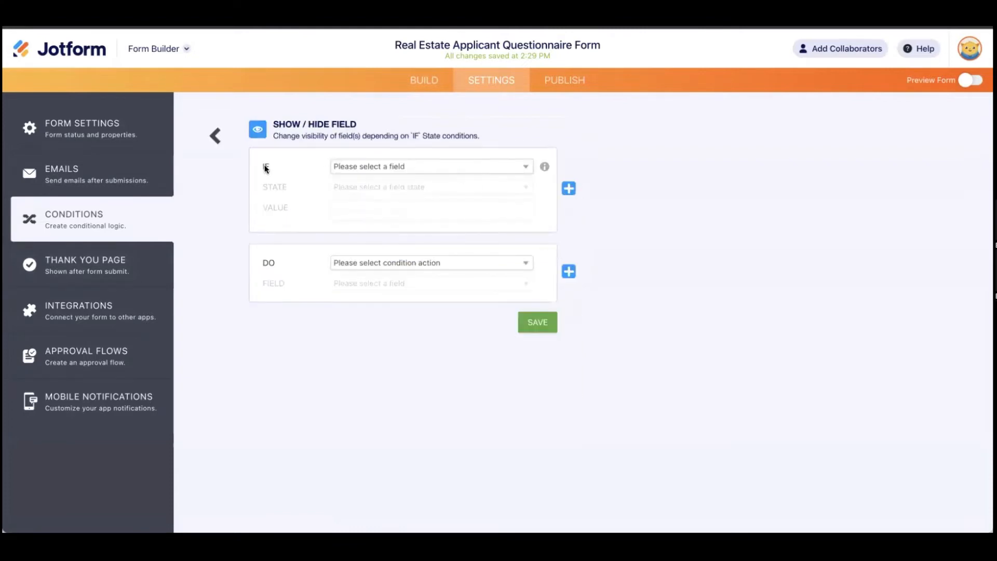
click(414, 167)
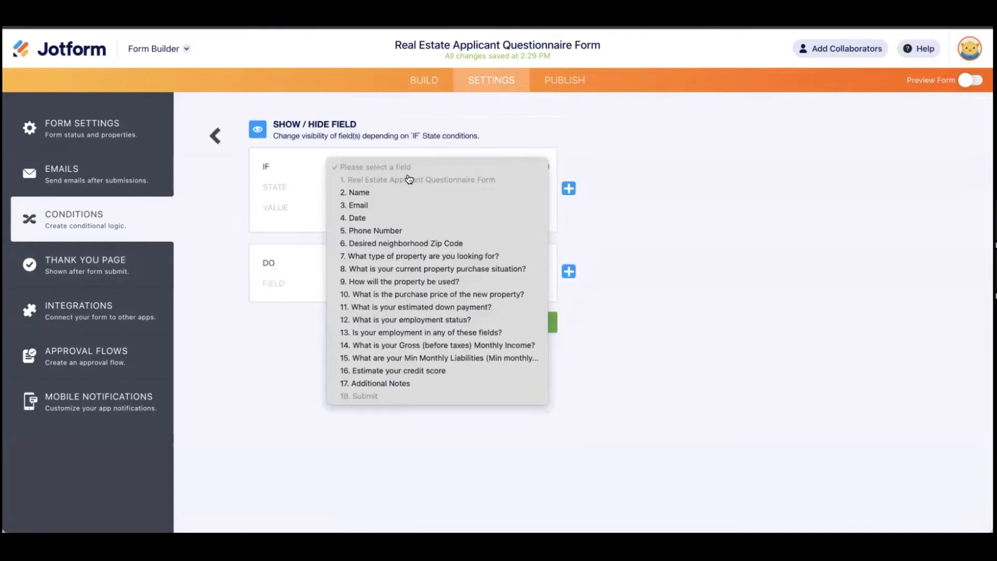
click(451, 320)
click(436, 188)
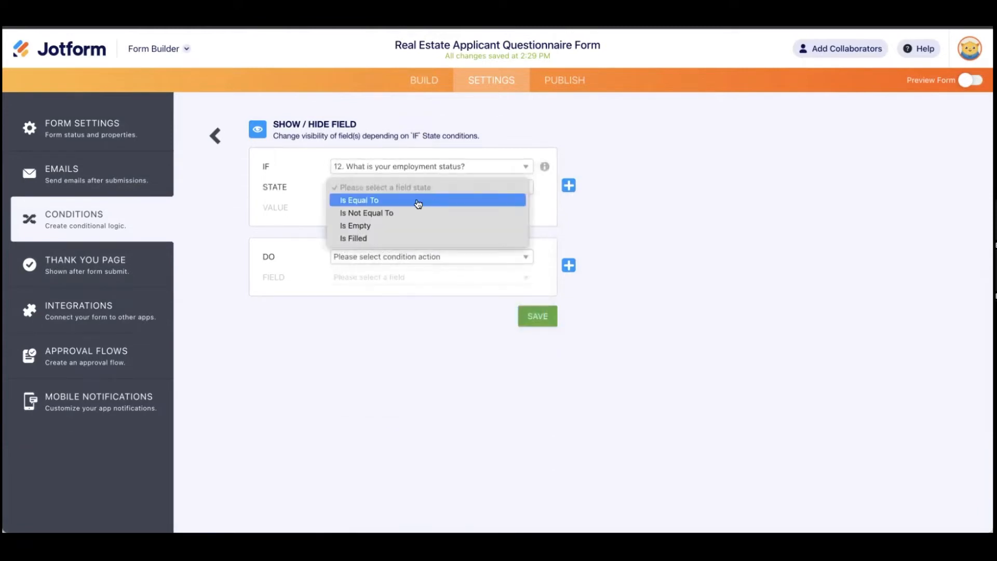
click(418, 213)
click(418, 208)
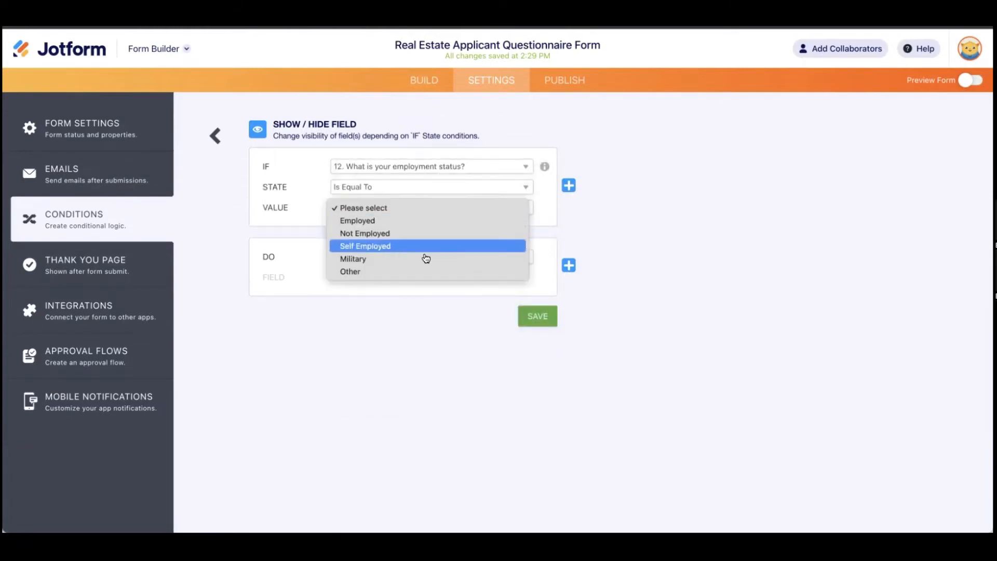
click(413, 234)
Step: Make the condition hide the employment-fields question (field 13) and save it
click(429, 258)
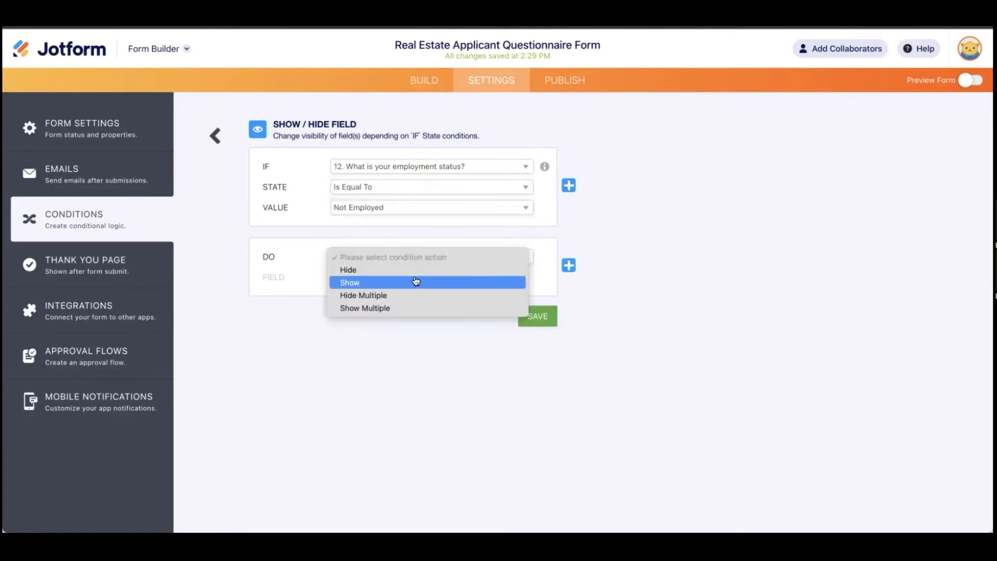
click(417, 274)
click(414, 281)
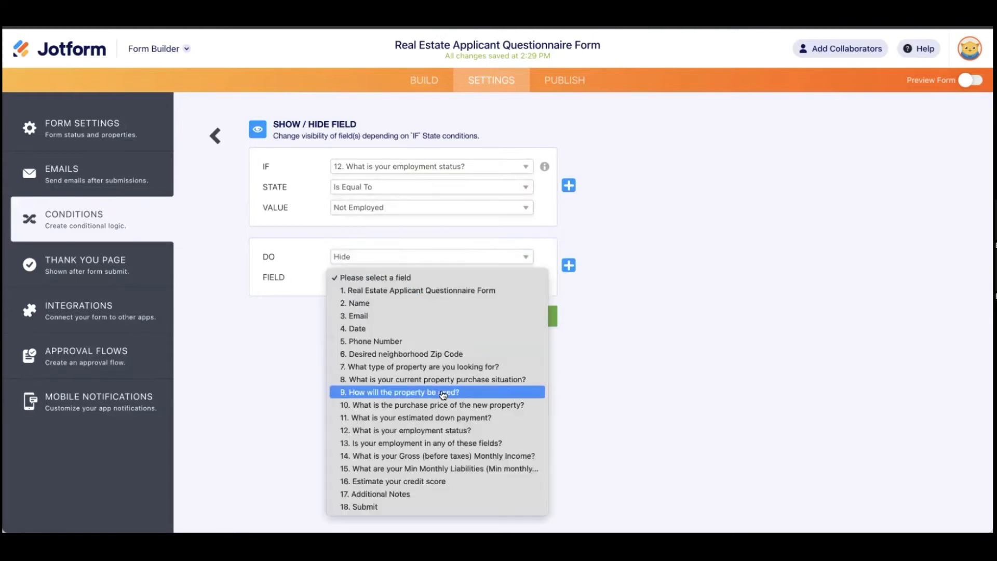
click(456, 443)
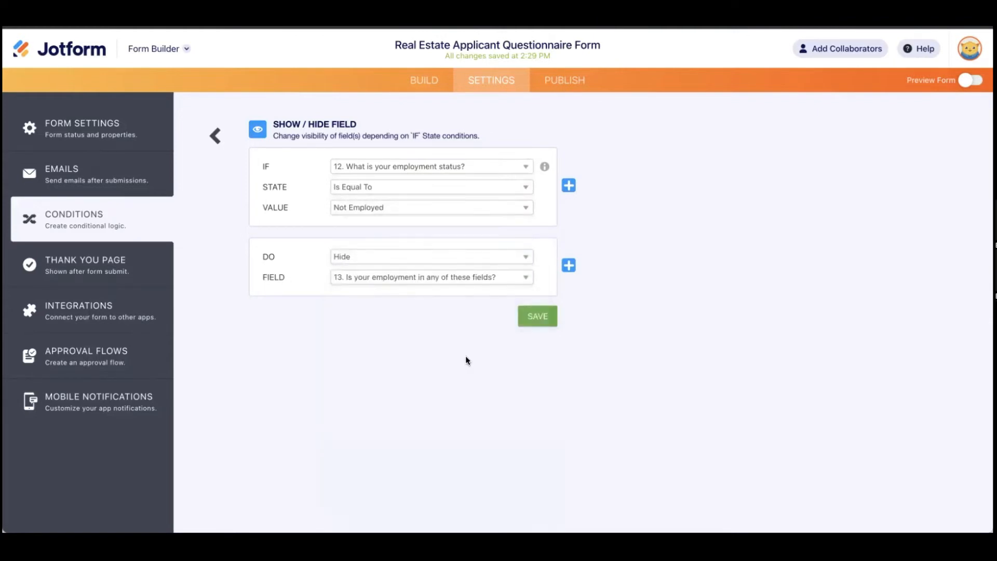
click(538, 316)
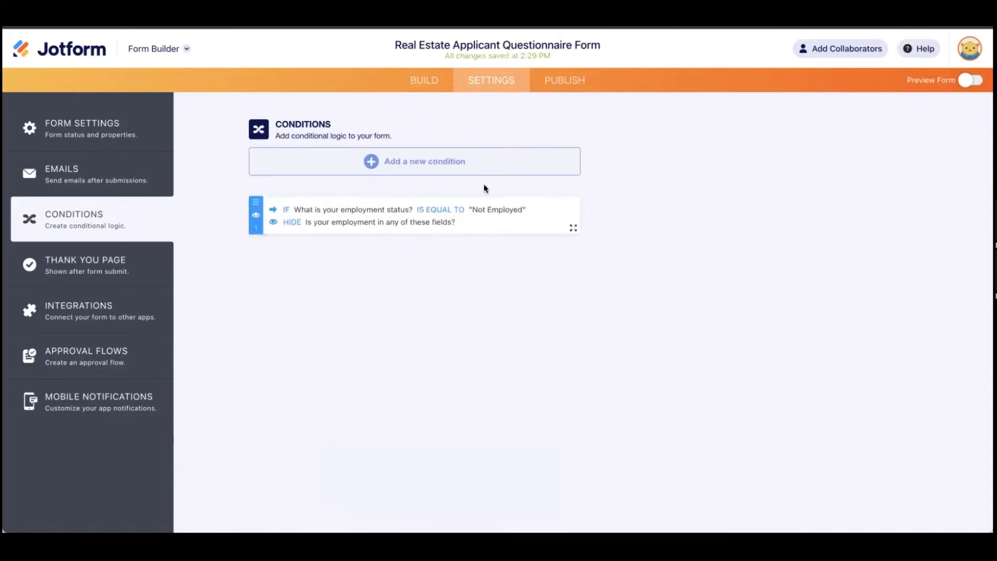
Step: Browse the form in Build view, including the Payments and Widgets element lists, then return to Settings
click(424, 79)
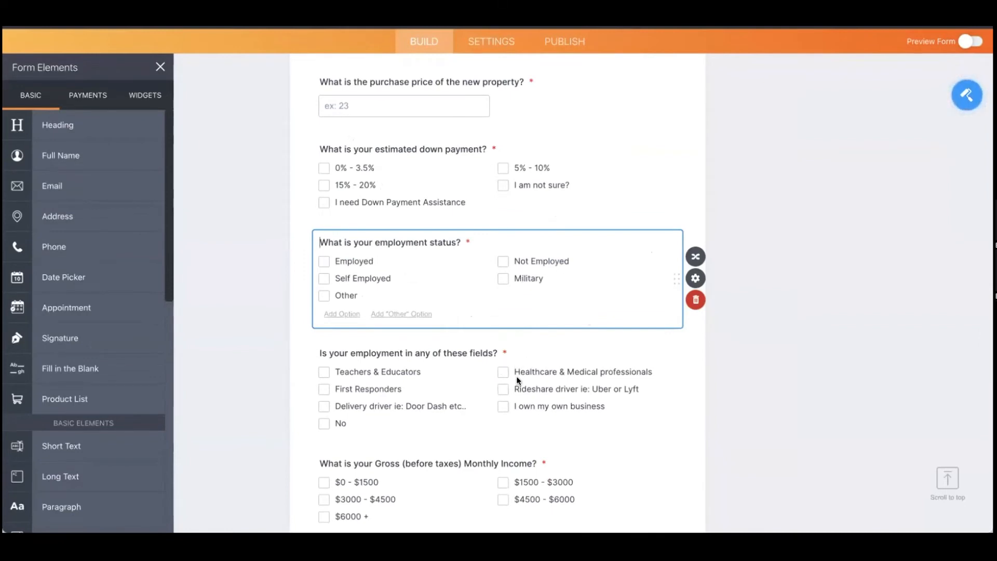
scroll(522, 377, down, 8)
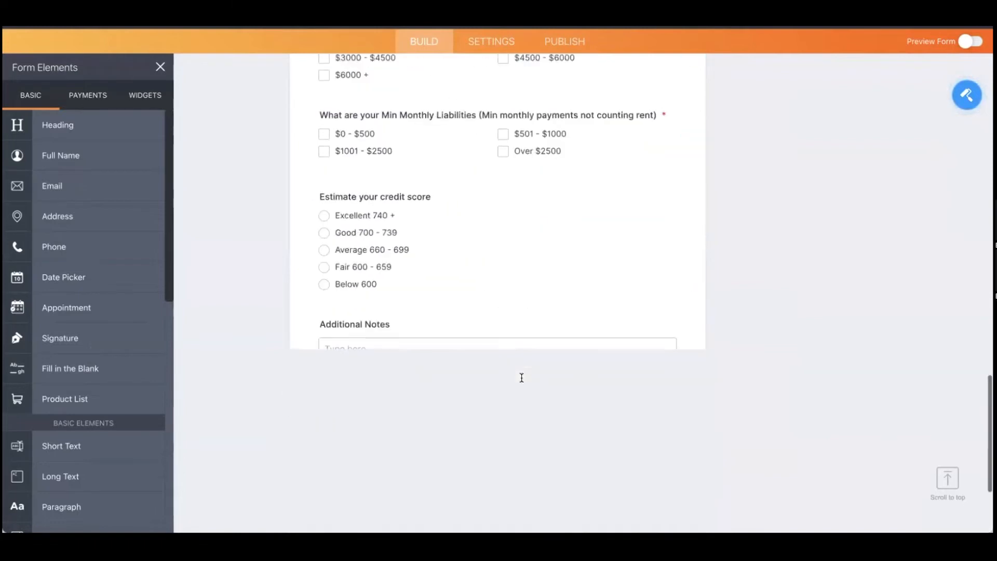
scroll(522, 377, down, 2)
scroll(127, 402, down, 5)
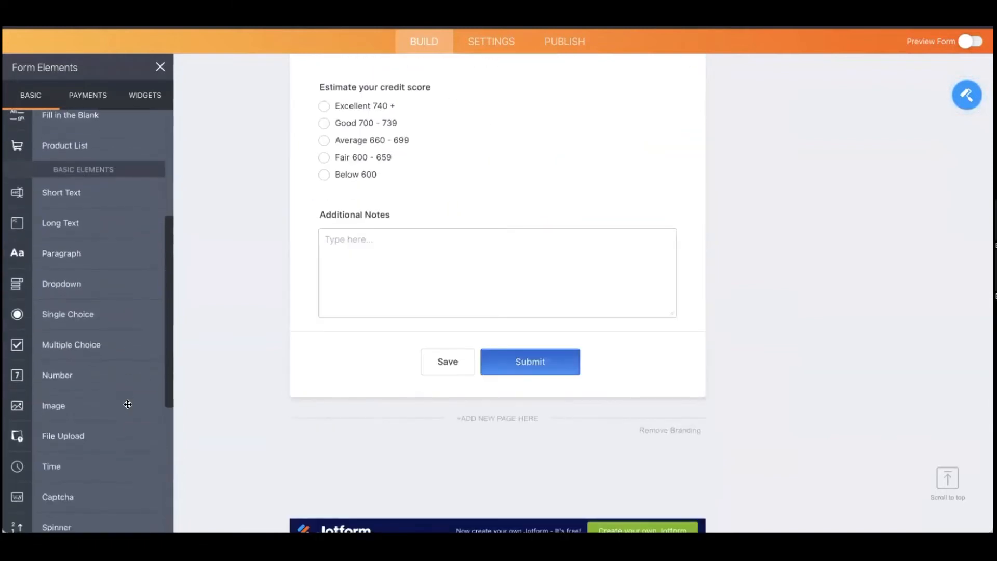
scroll(128, 404, down, 2)
click(88, 95)
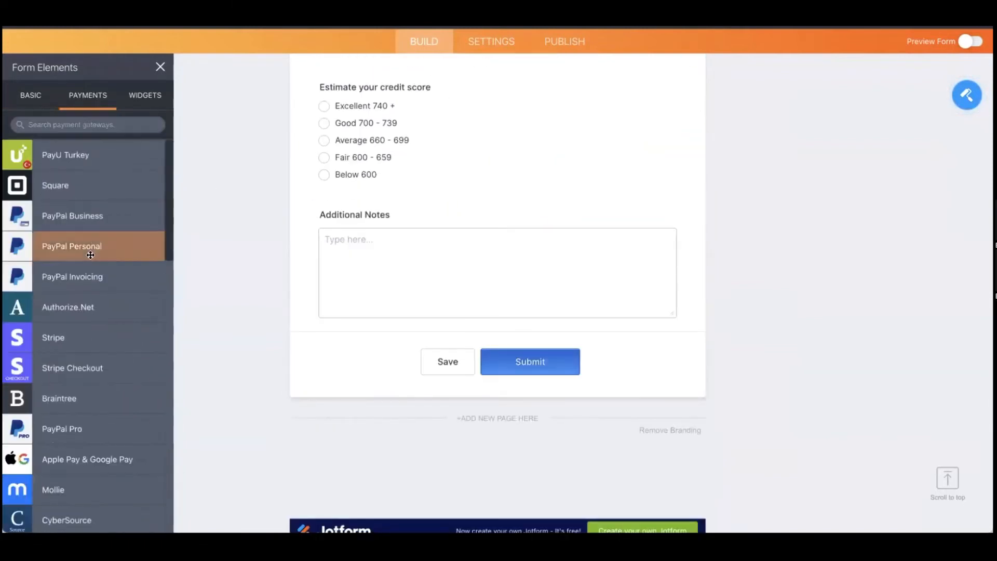
scroll(90, 254, down, 5)
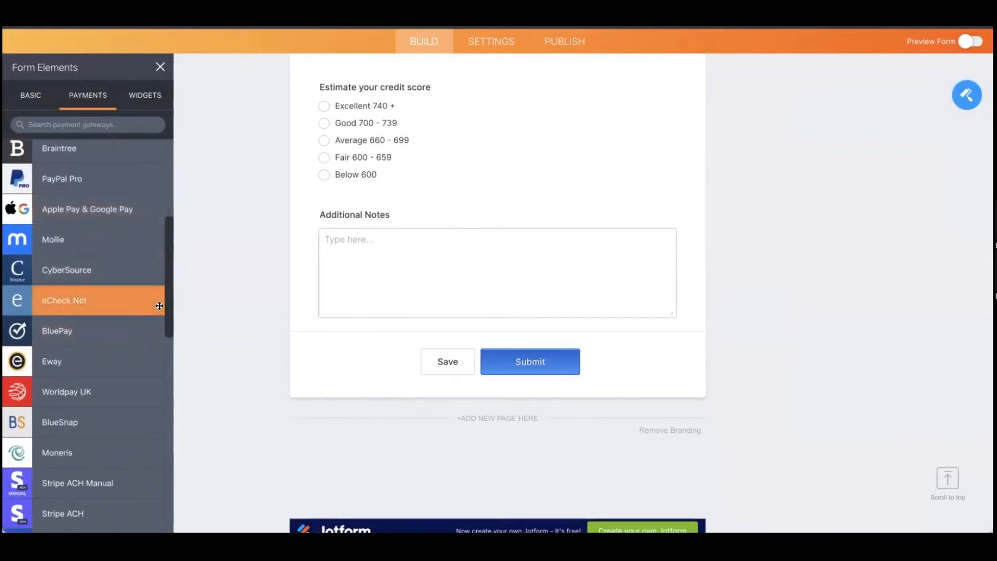
click(145, 95)
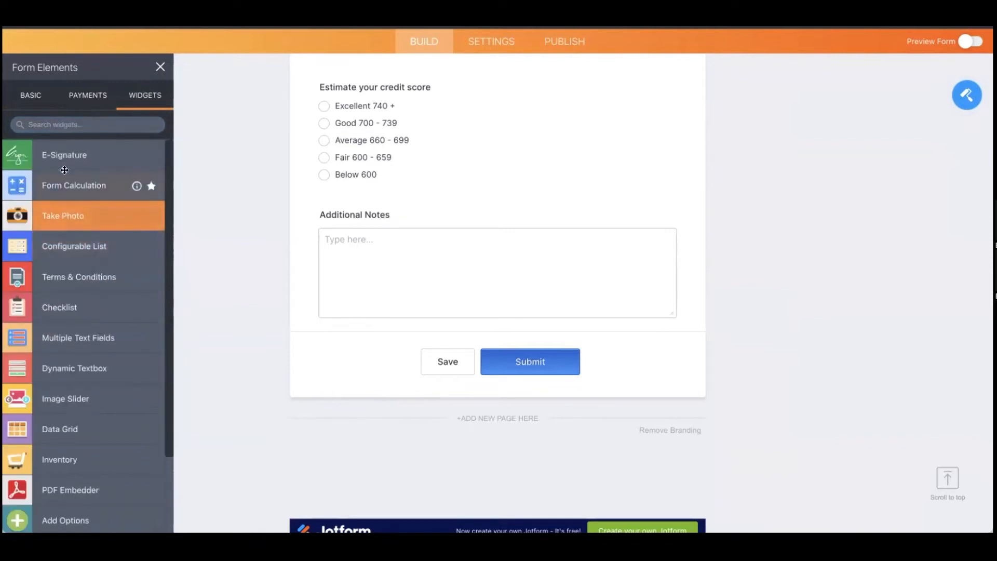
scroll(106, 373, down, 3)
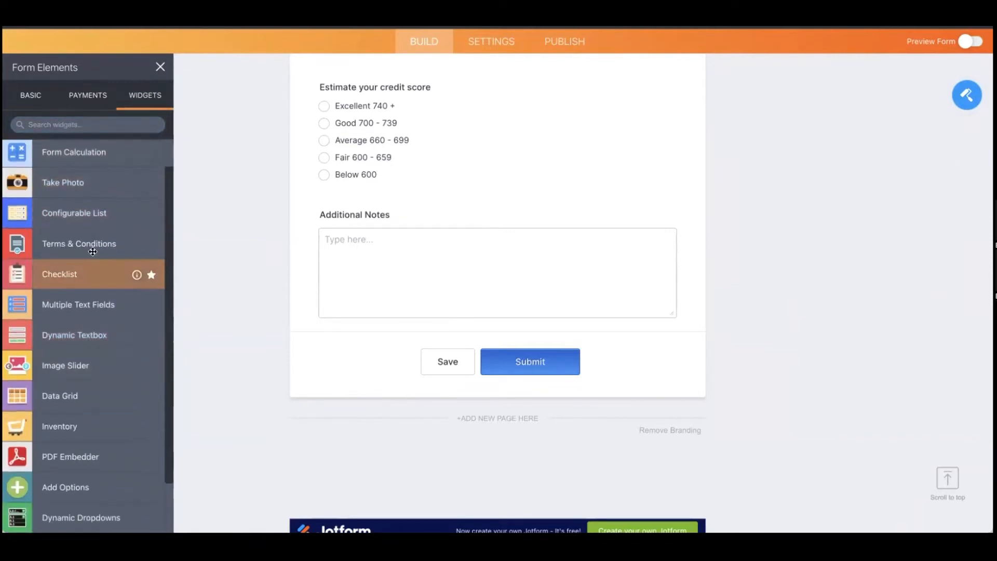
scroll(110, 404, down, 10)
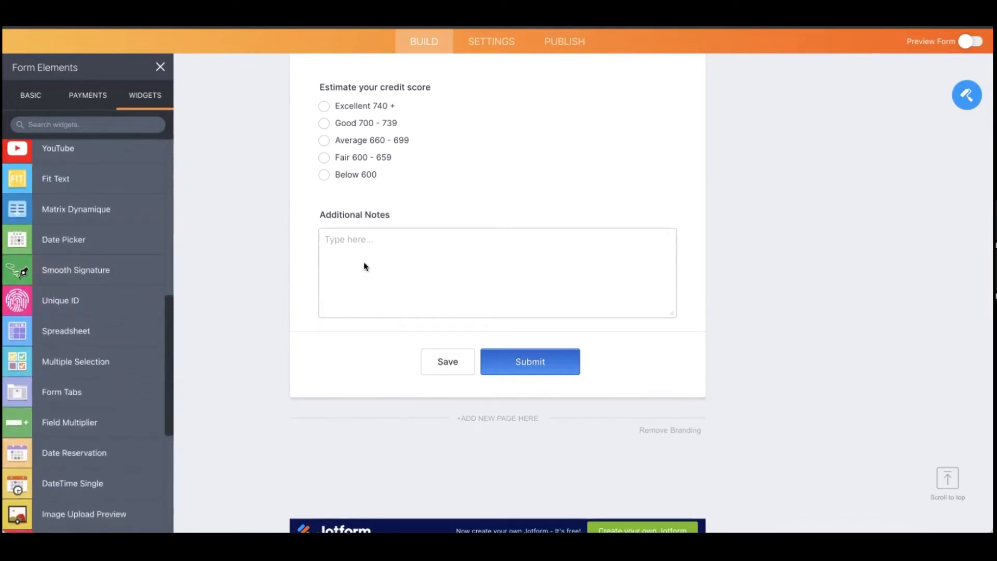
click(493, 42)
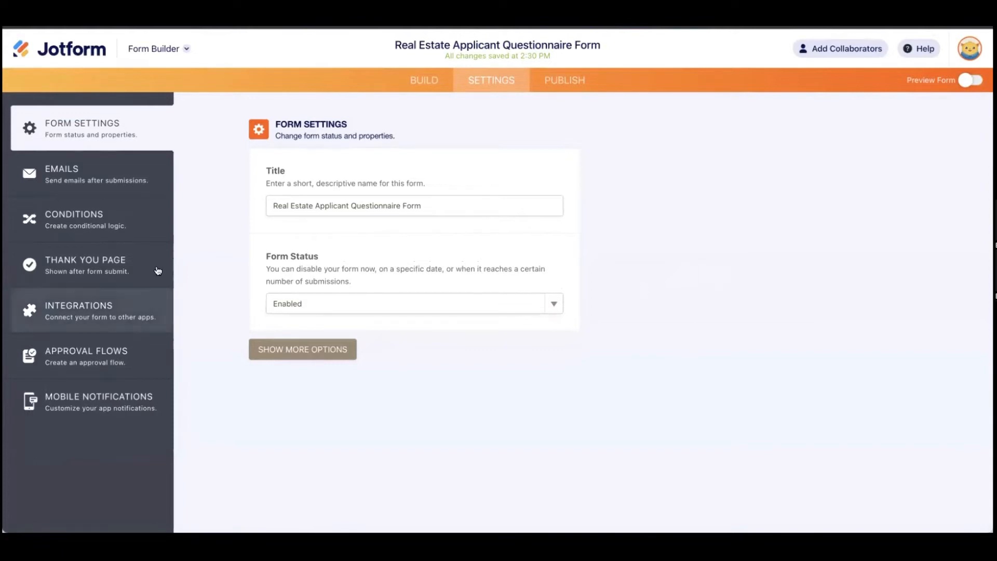
Step: Search the form's integrations for 'pipe' and open the Pipedrive integration
click(87, 318)
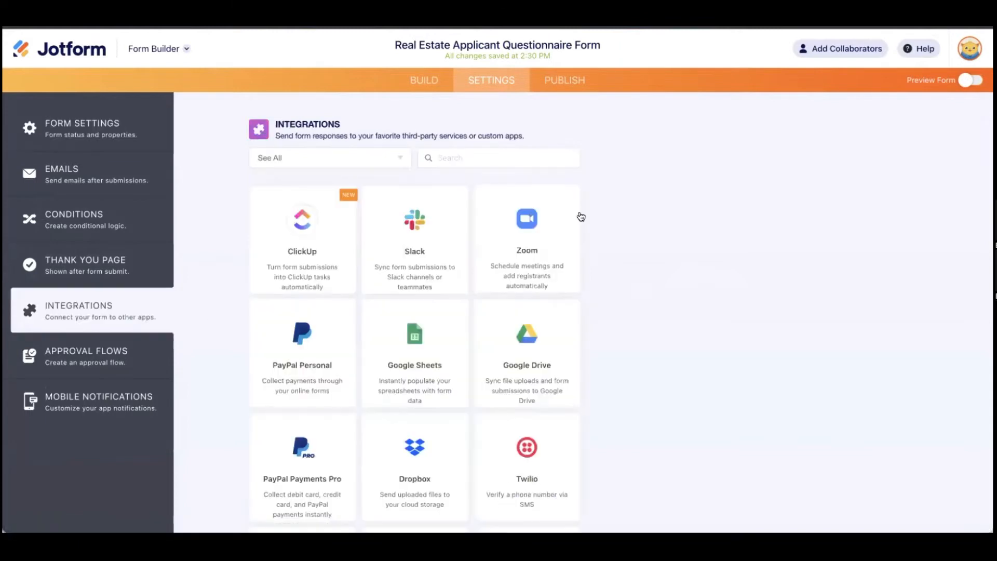
scroll(539, 209, down, 1)
scroll(539, 208, down, 17)
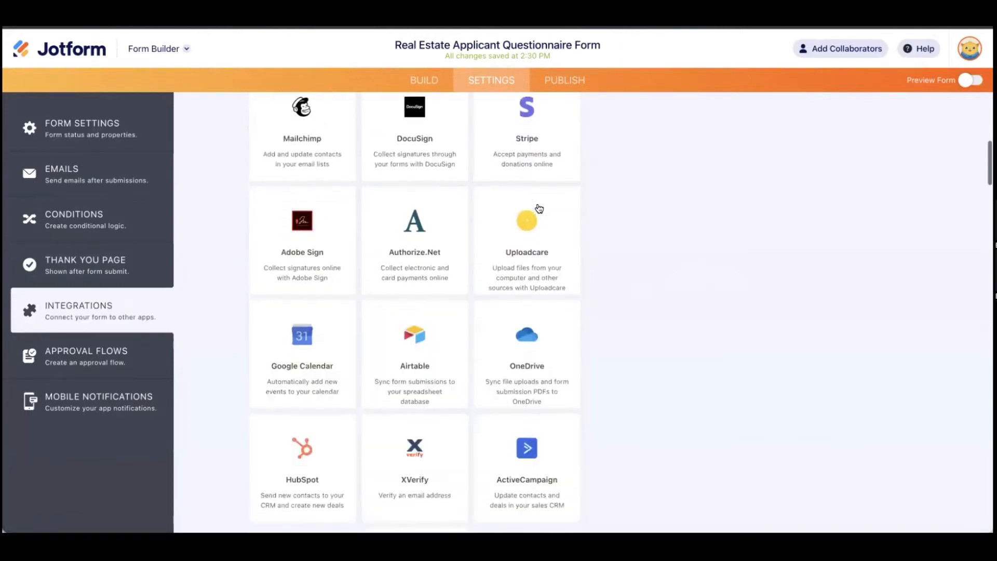
scroll(541, 208, up, 18)
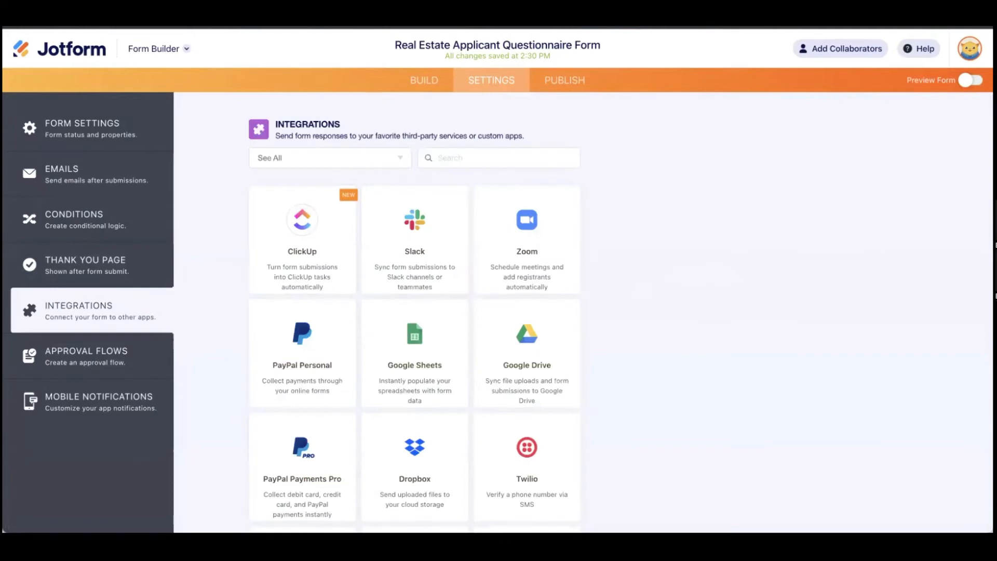
text(pipe)
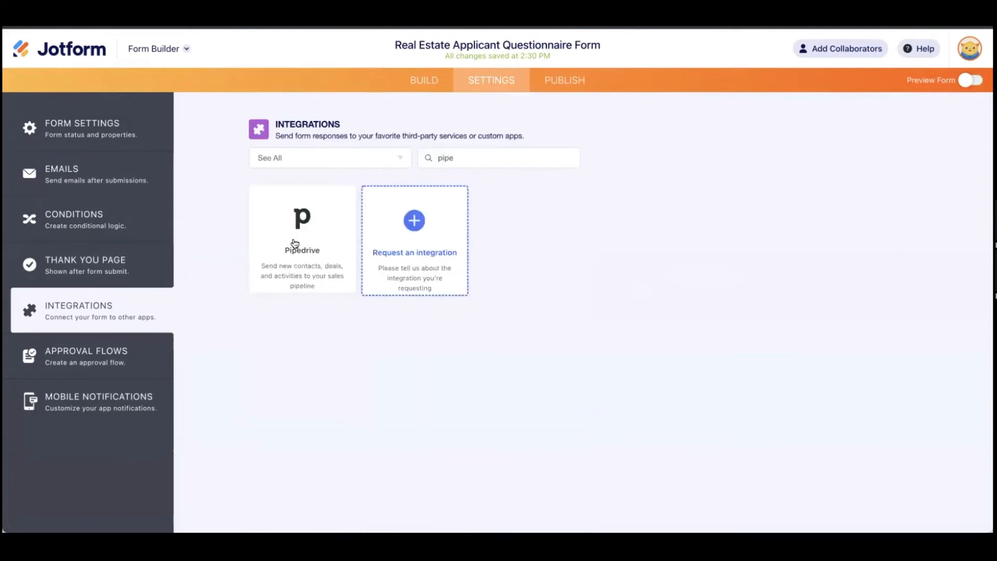
click(306, 253)
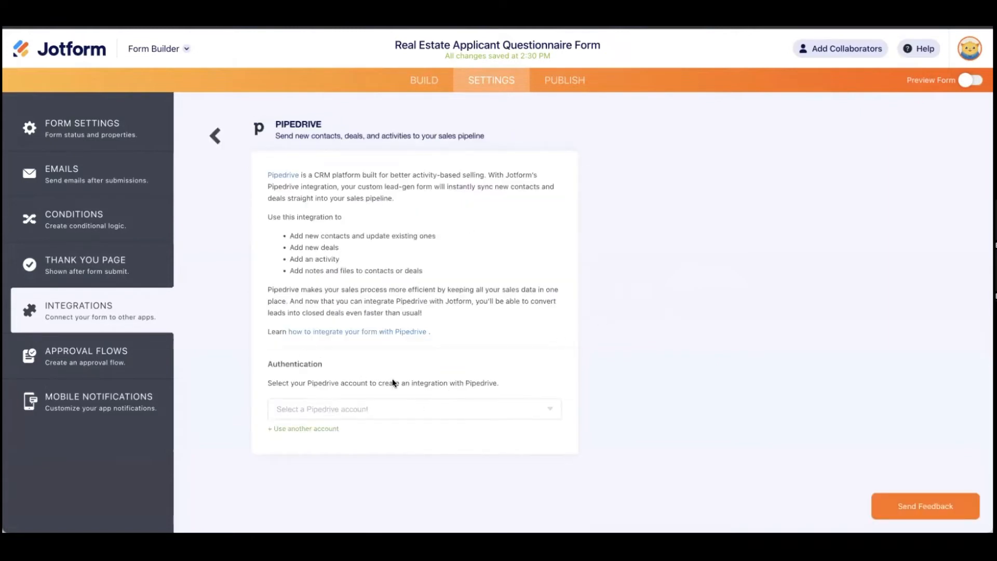
Step: Connect the Pipedrive account and choose the 'Add a person' action
click(446, 409)
click(418, 430)
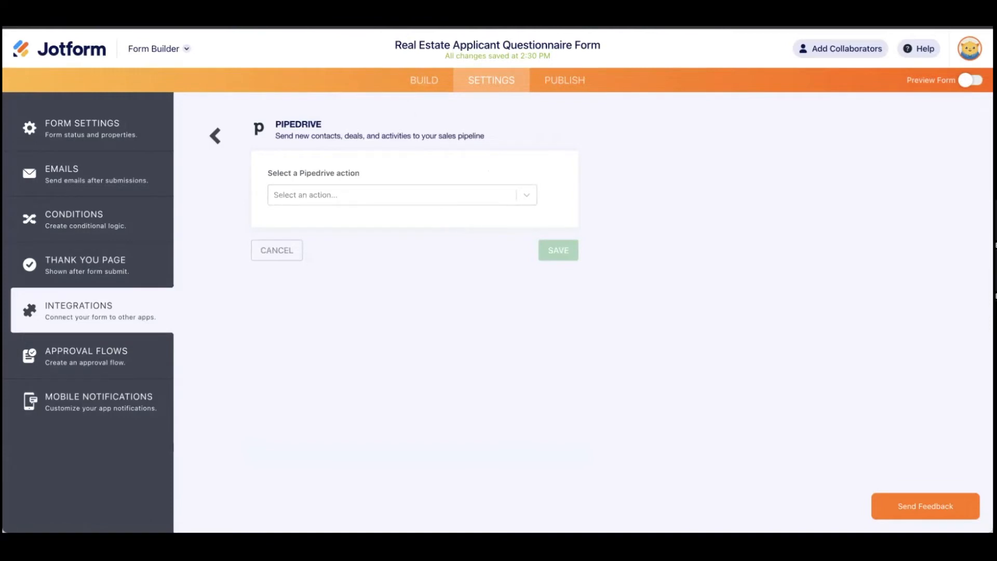
click(398, 201)
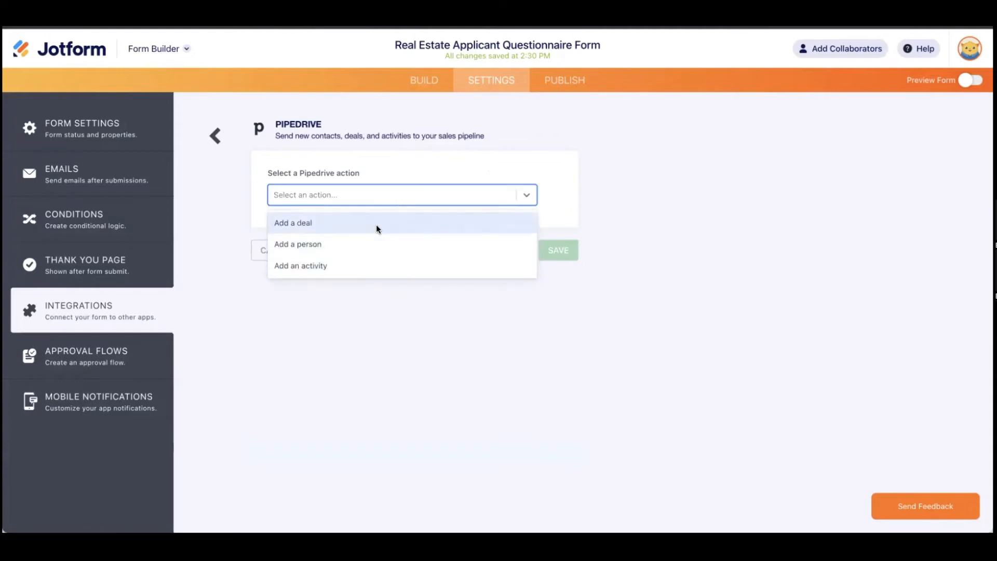
click(377, 253)
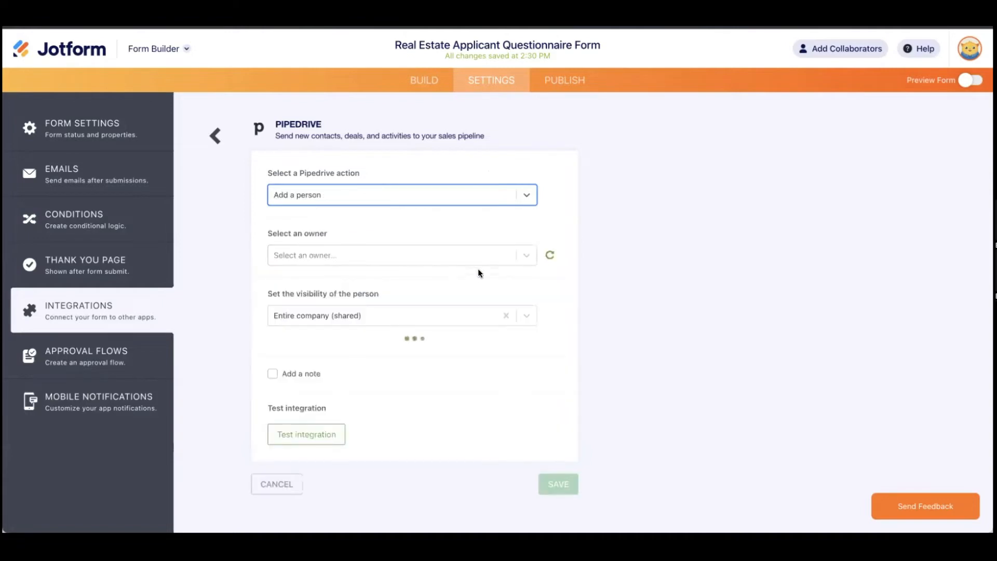
Step: Assign an owner for new persons and keep visibility set to Entire company
click(519, 257)
click(445, 281)
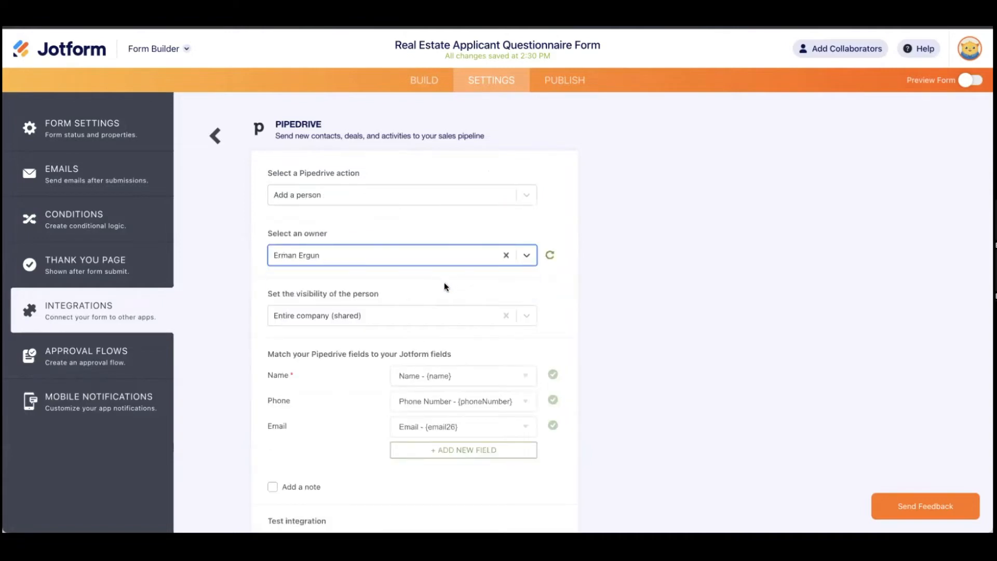
scroll(672, 310, down, 3)
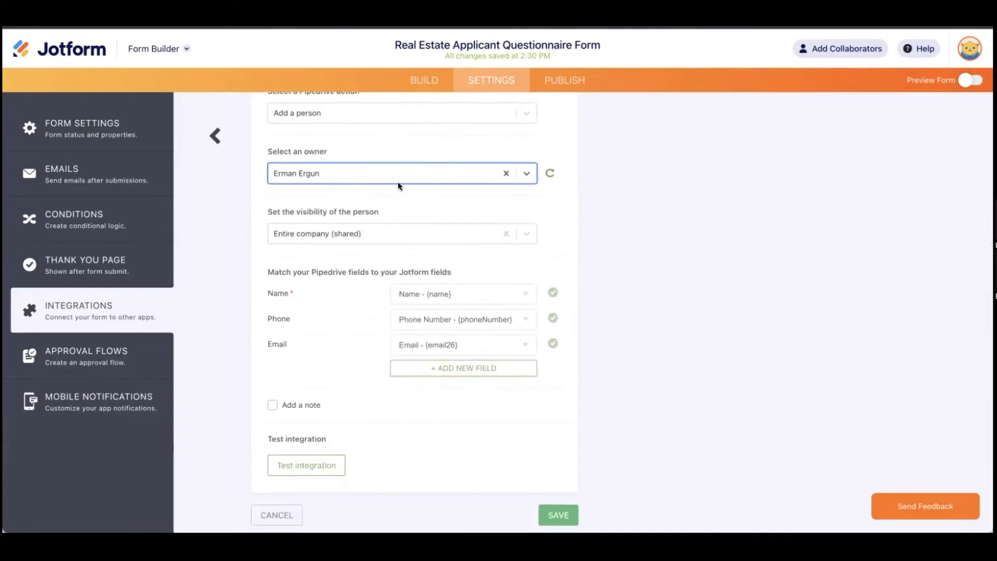
click(464, 239)
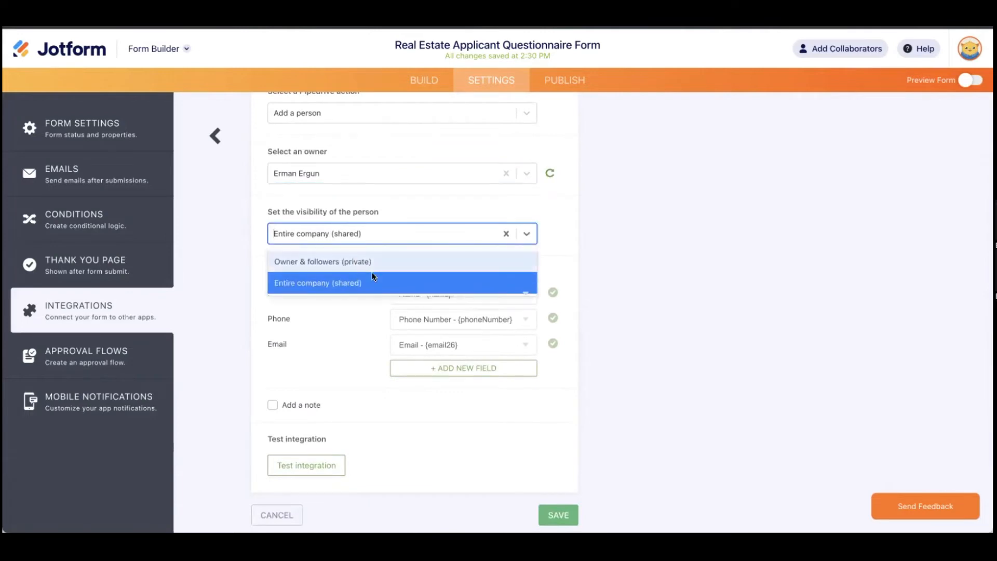
click(626, 269)
Step: Add, then remove, an extra field mapping row, and enable 'Add a note'
scroll(374, 302, down, 3)
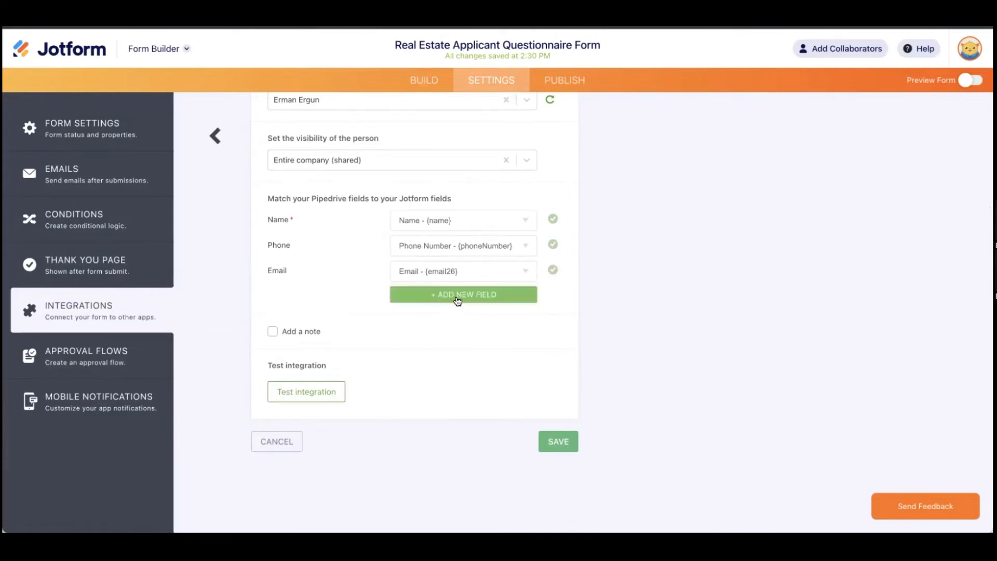
click(457, 296)
click(366, 305)
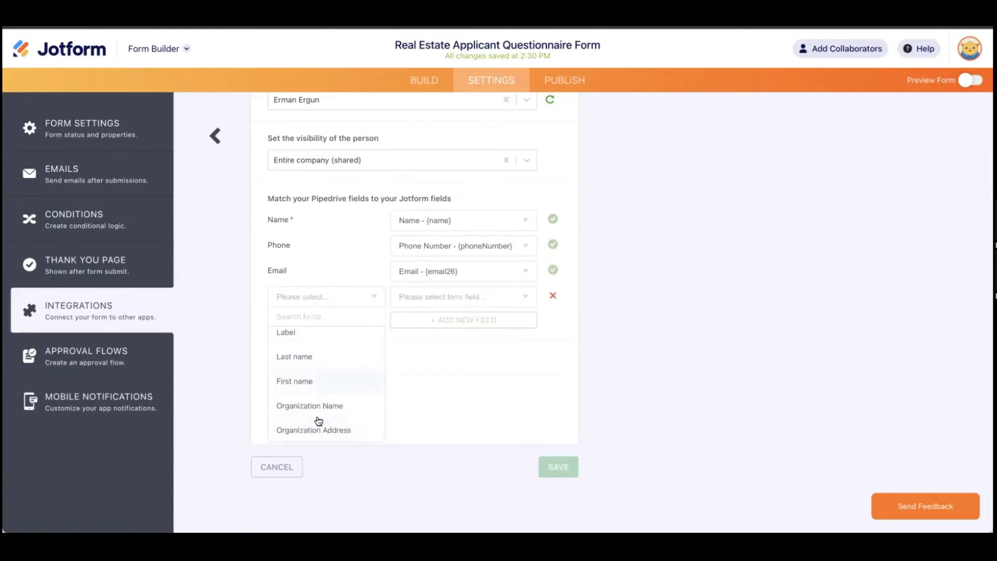
scroll(325, 374, up, 1)
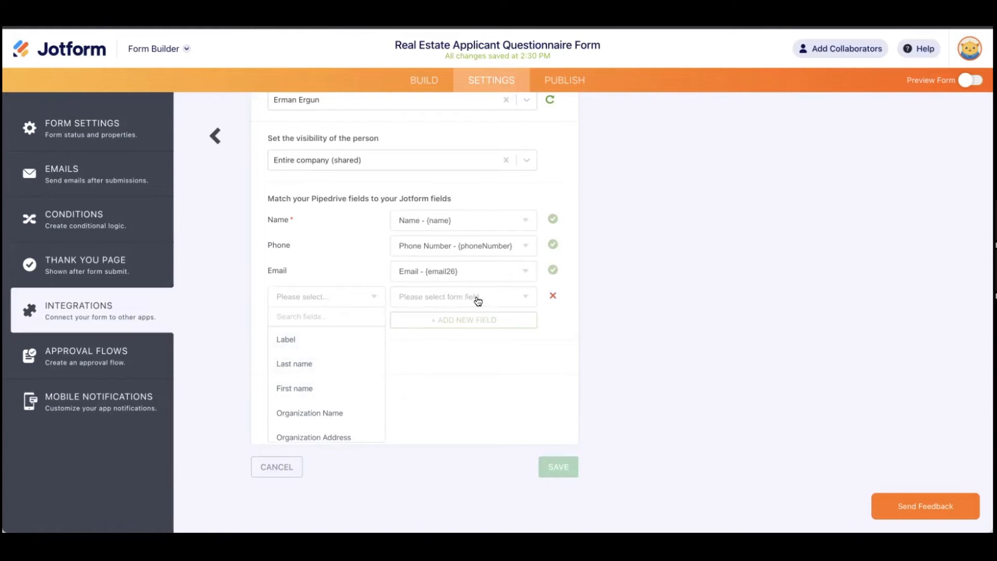
click(566, 310)
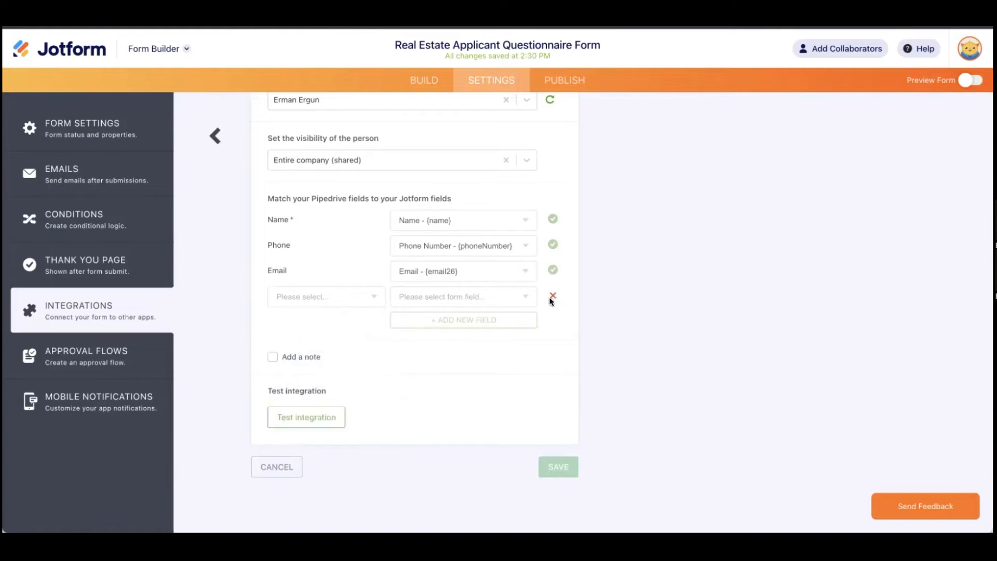
click(552, 296)
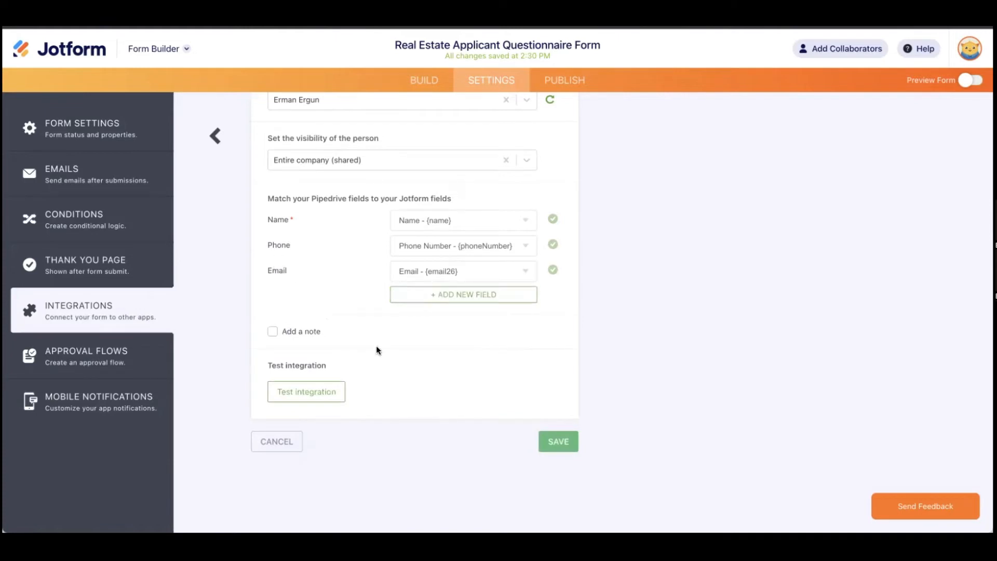
click(273, 333)
scroll(478, 367, down, 3)
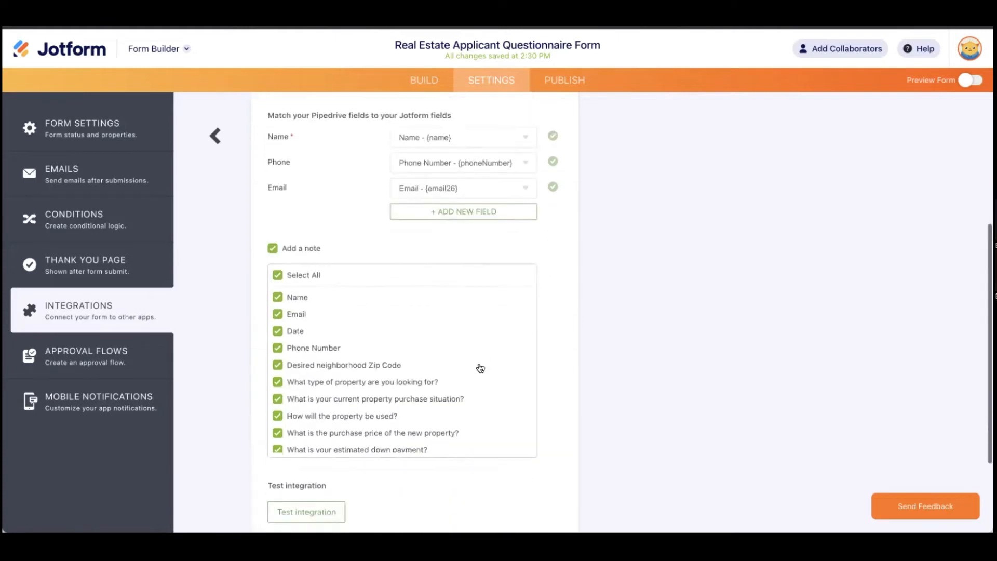
Step: Untick Select All so the note includes only the Gross Monthly Income answer
scroll(306, 307, down, 2)
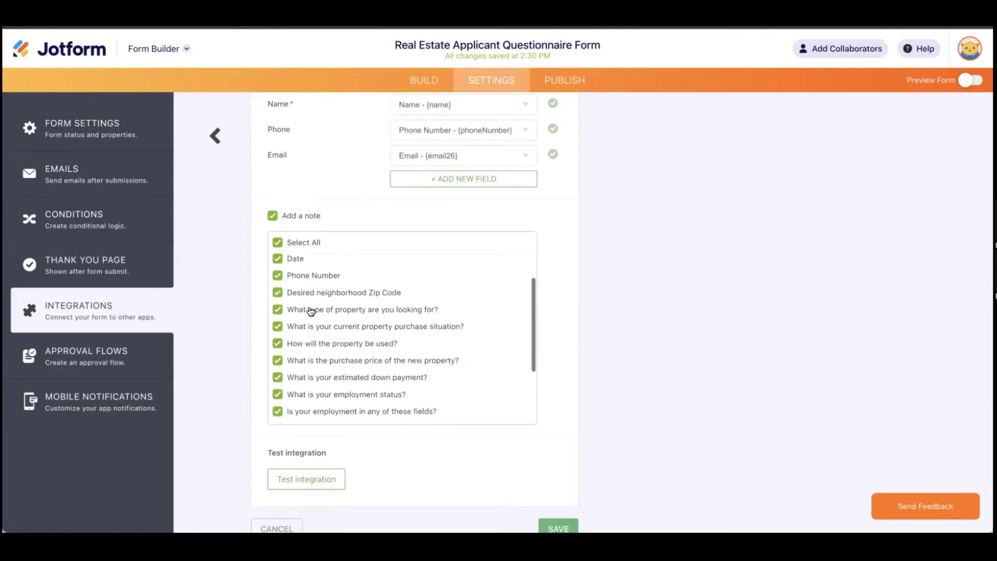
click(277, 242)
scroll(329, 327, down, 5)
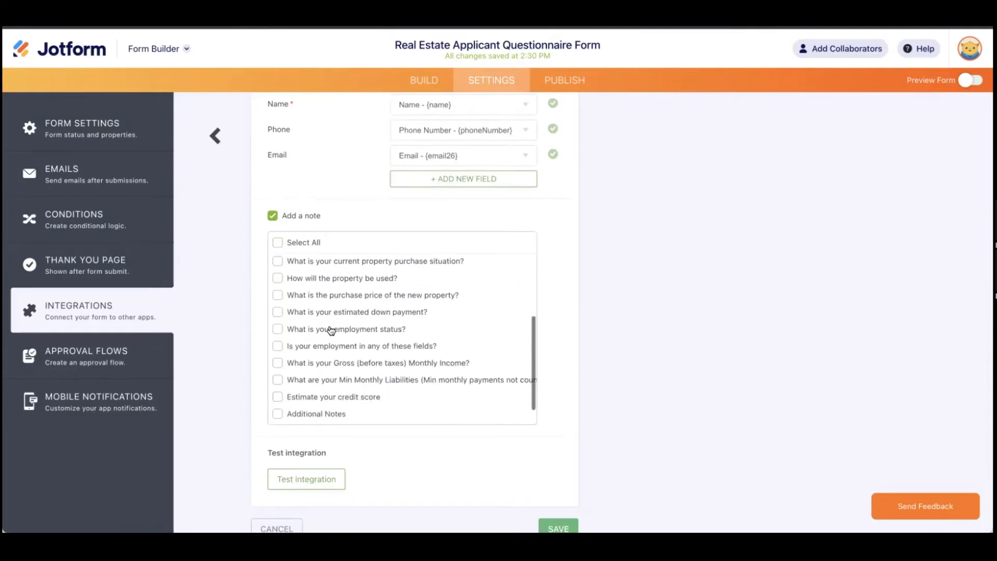
scroll(328, 326, up, 1)
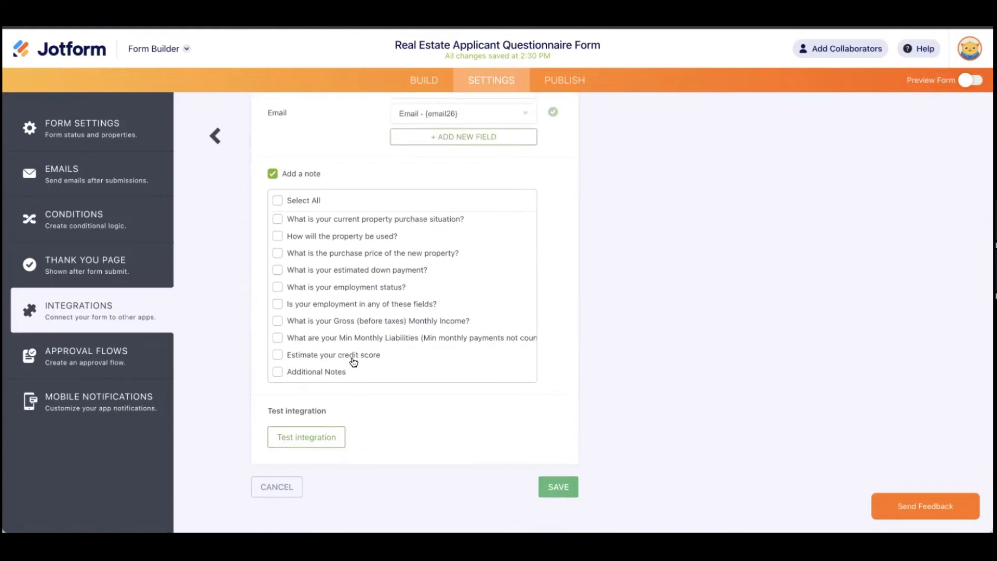
scroll(353, 362, up, 1)
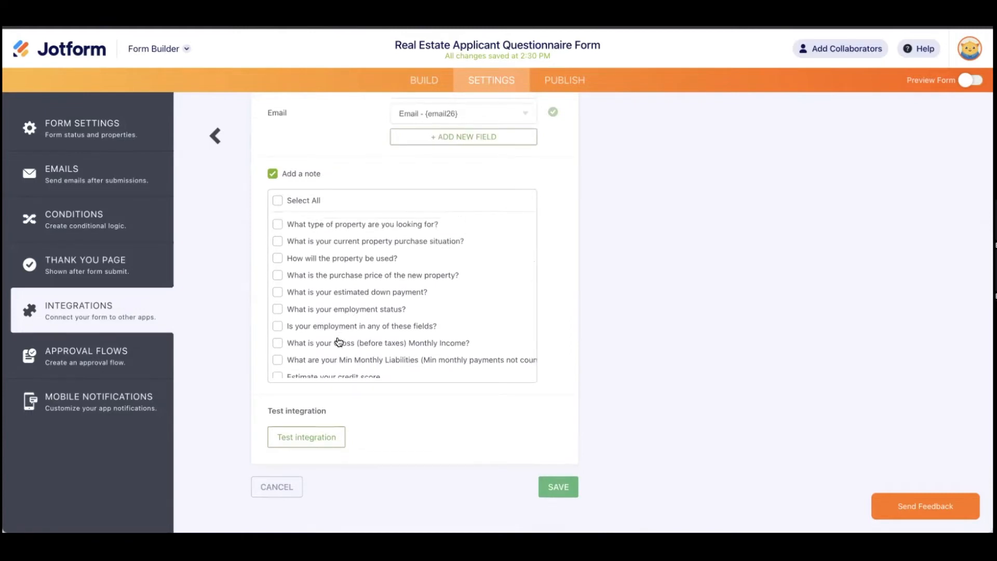
click(339, 345)
scroll(338, 344, up, 2)
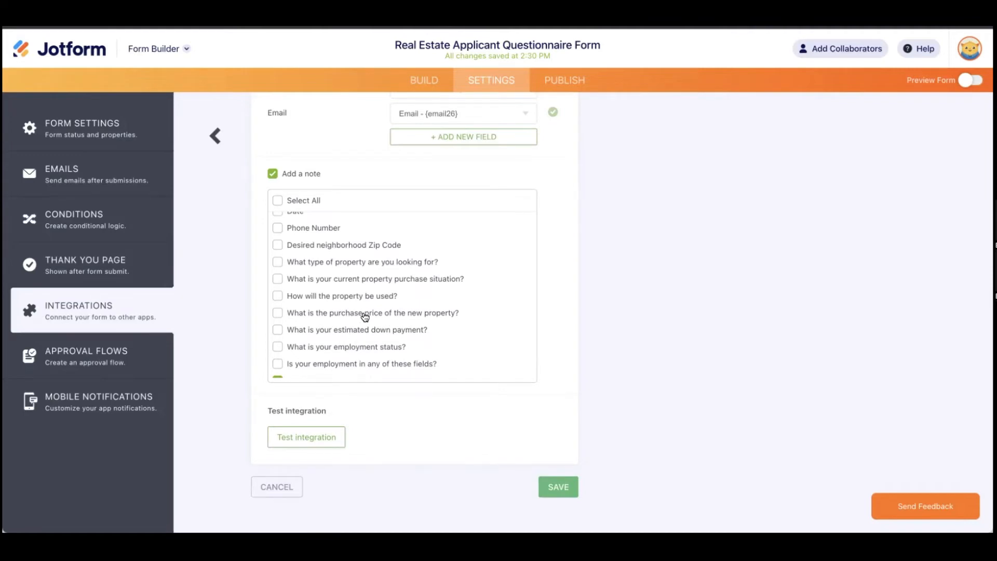
scroll(364, 315, up, 1)
scroll(345, 274, down, 3)
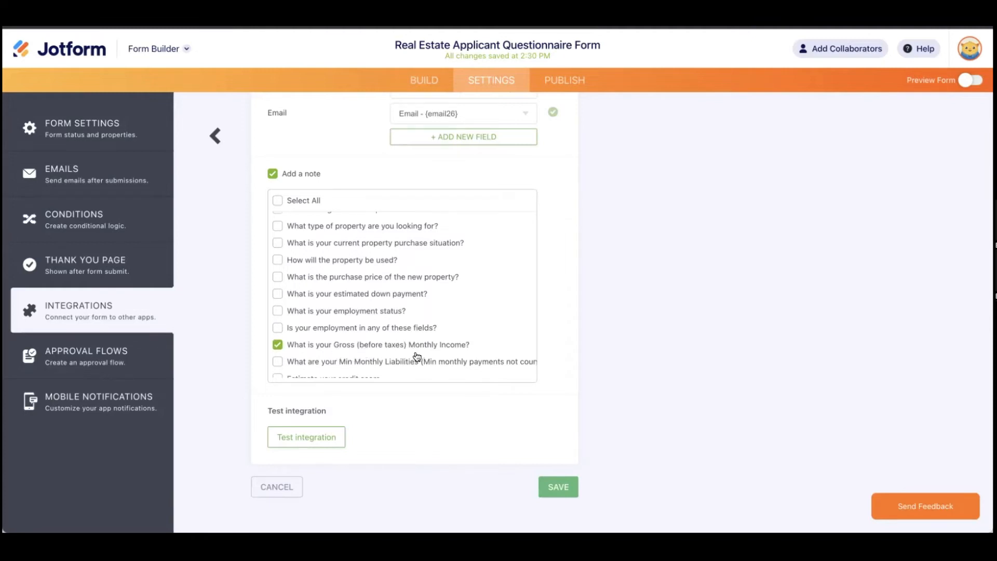
scroll(416, 357, right, 1)
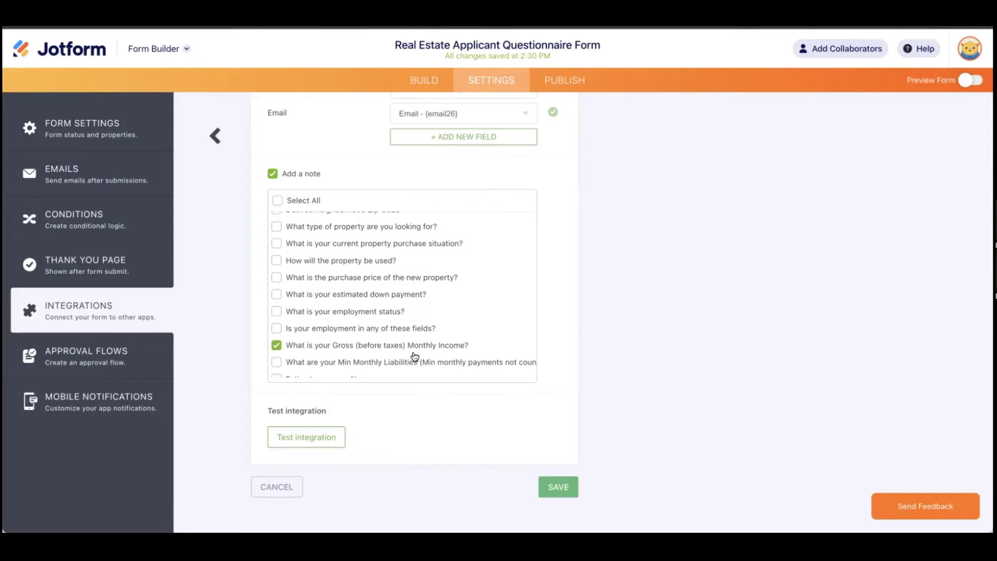
scroll(415, 356, down, 1)
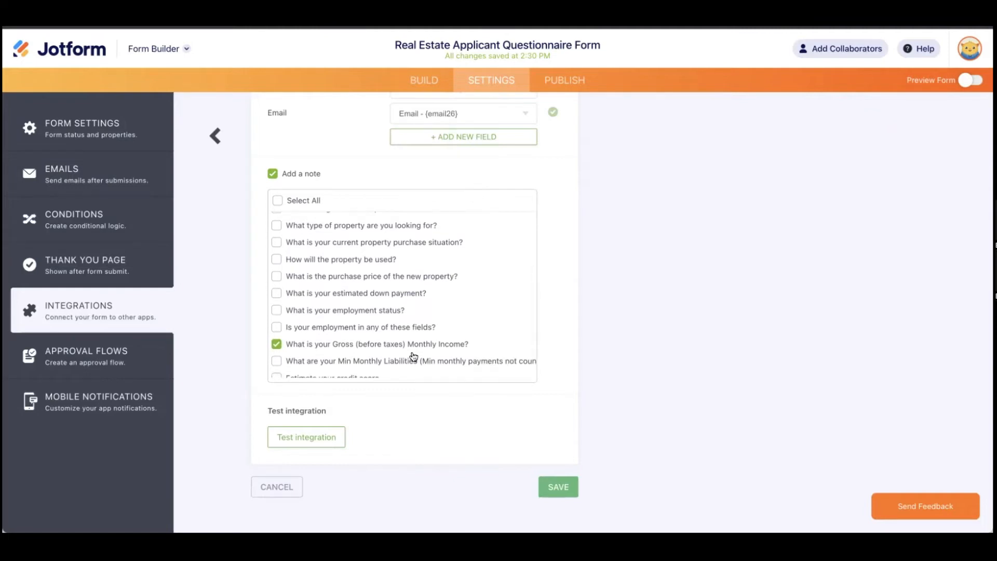
scroll(311, 433, down, 1)
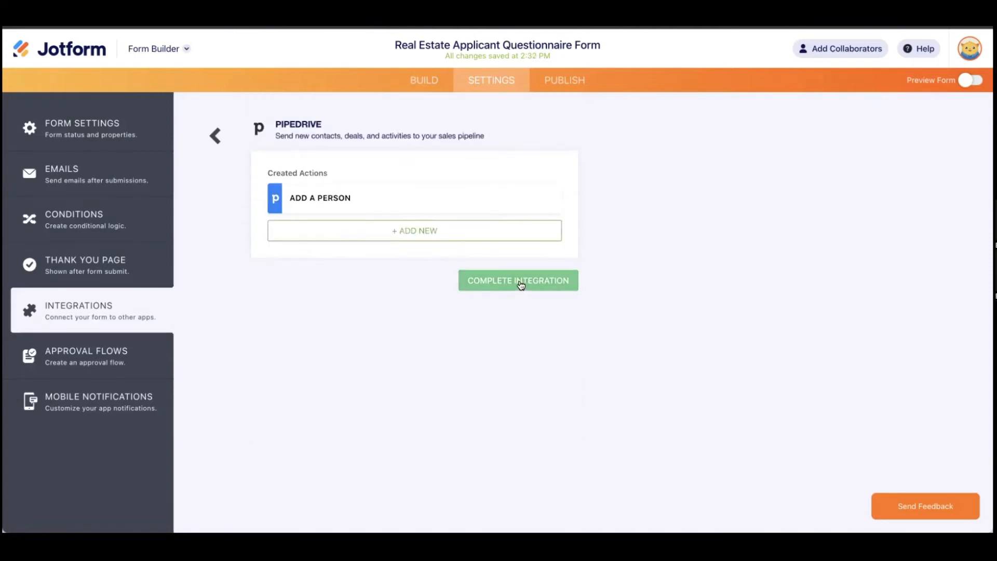
Step: Cancel an extra Pipedrive action, then complete and finish the integration
click(407, 231)
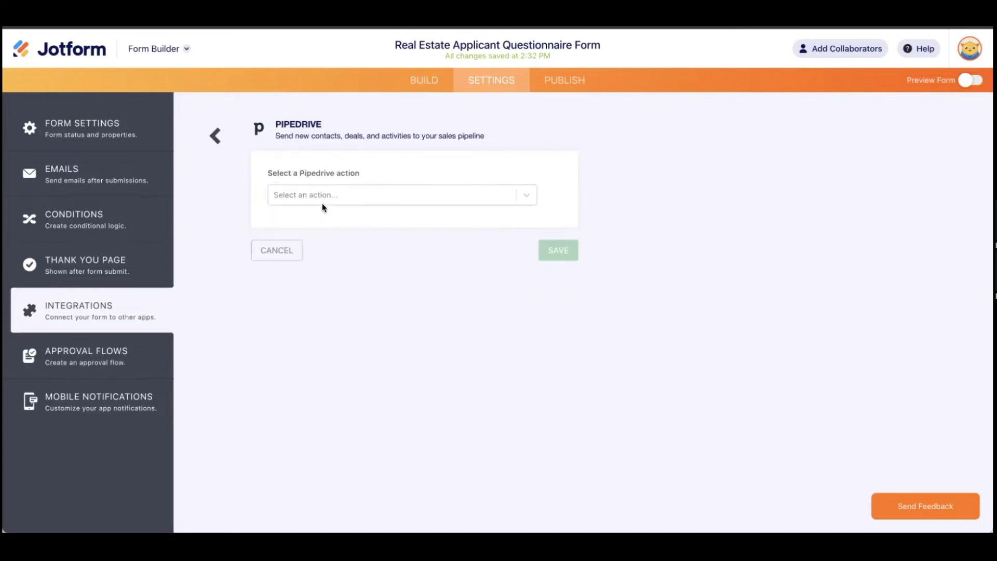
click(284, 248)
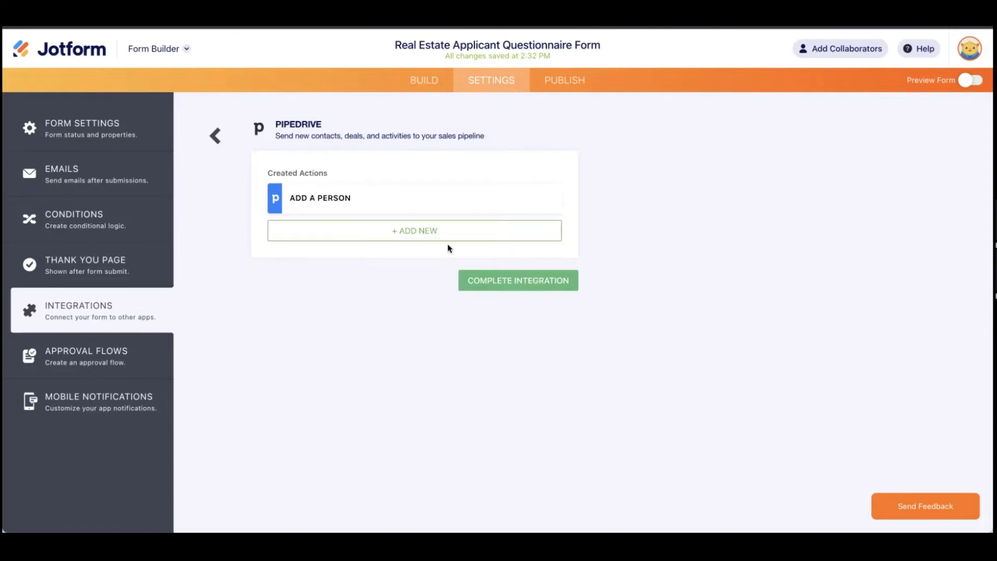
click(516, 283)
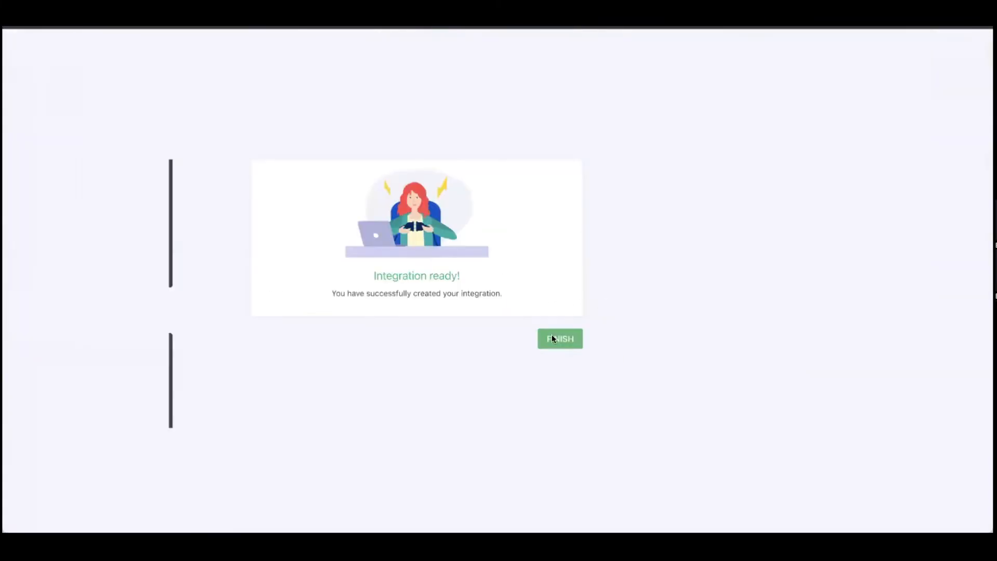
click(865, 398)
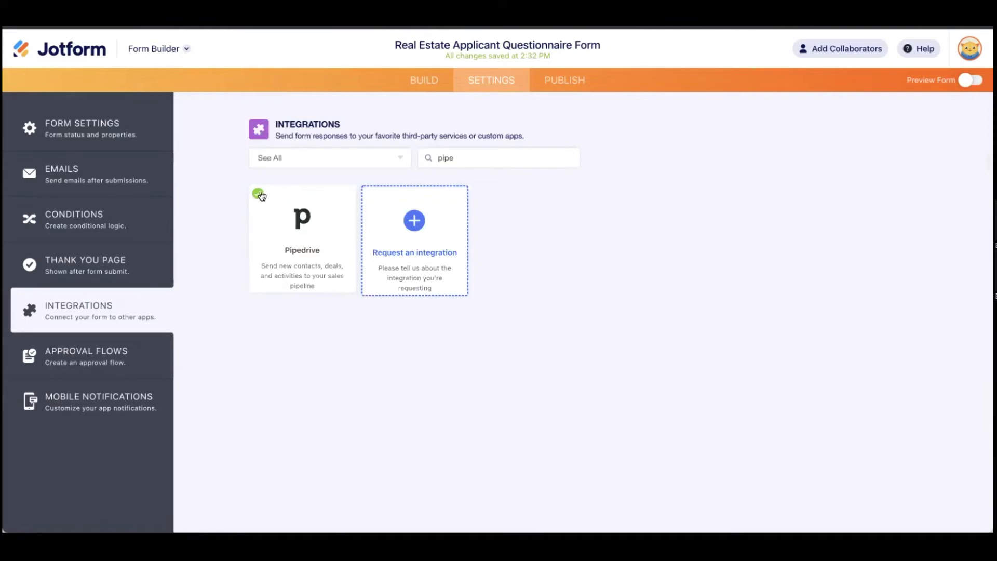
Step: Clear the 'pipe' integration search and switch to the Publish page
double_click(480, 161)
key(BackSpace)
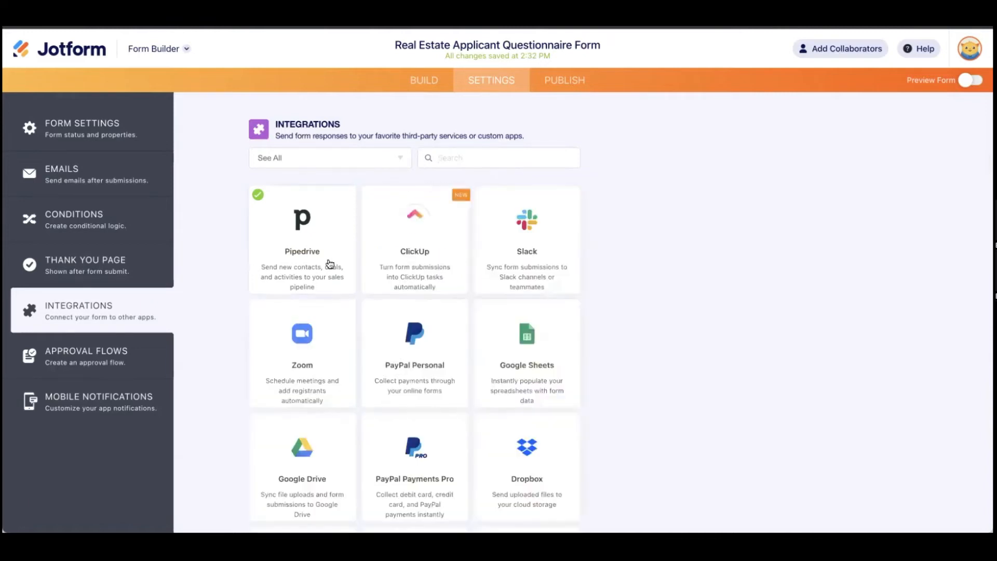
scroll(512, 352, down, 4)
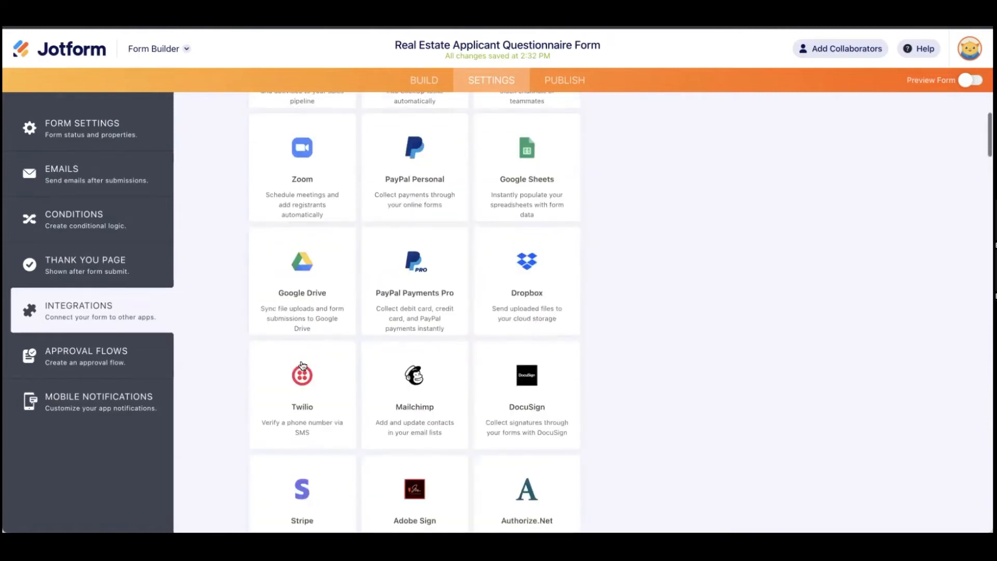
click(562, 85)
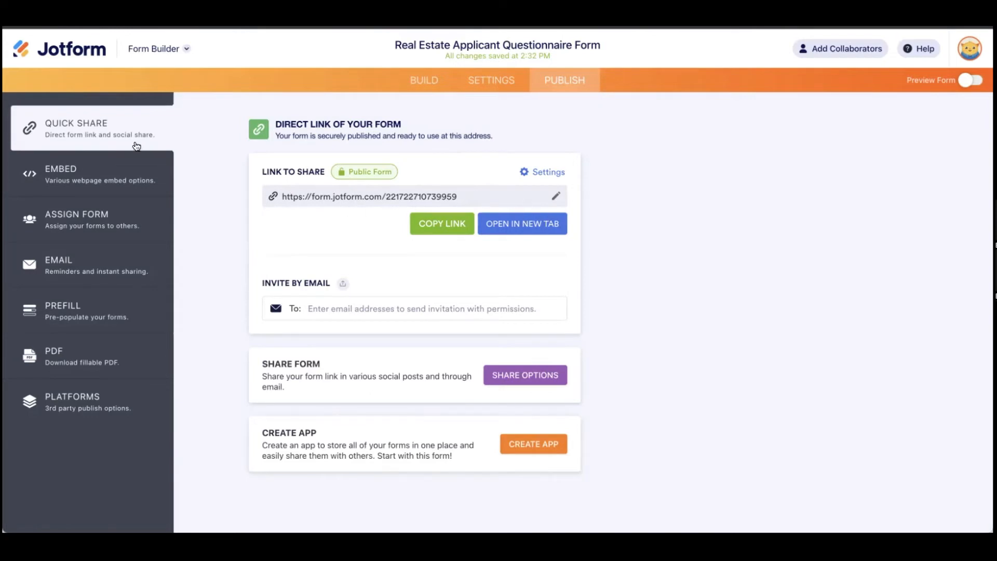
Step: Look over the Embed and Email sharing options, then return to Quick Share
click(76, 178)
scroll(309, 259, down, 1)
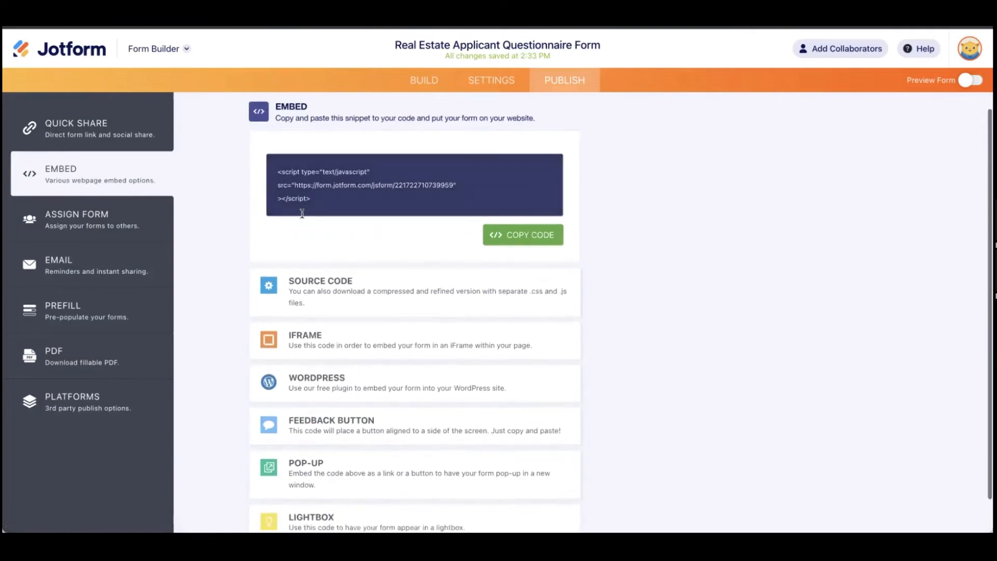
scroll(393, 355, down, 1)
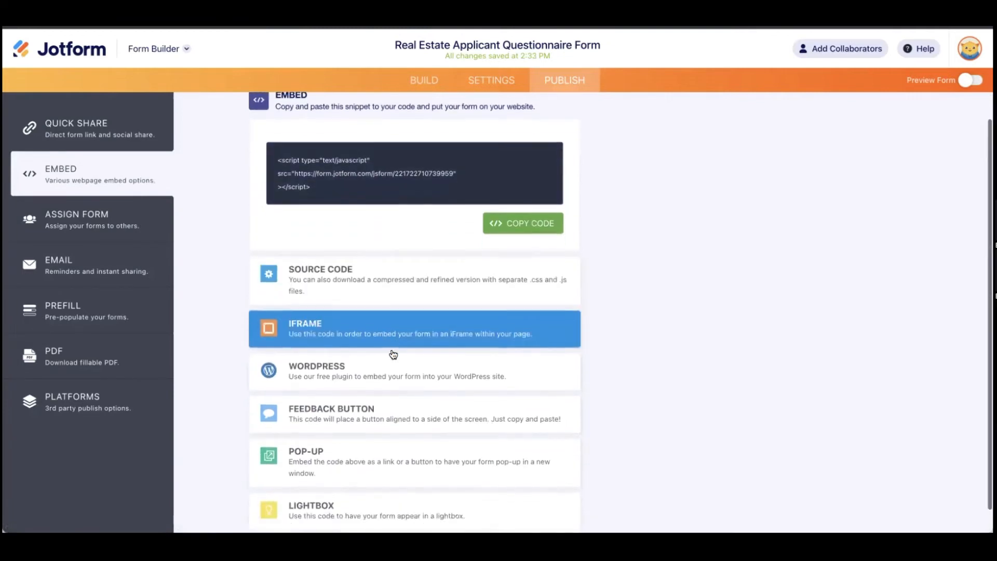
scroll(393, 355, down, 1)
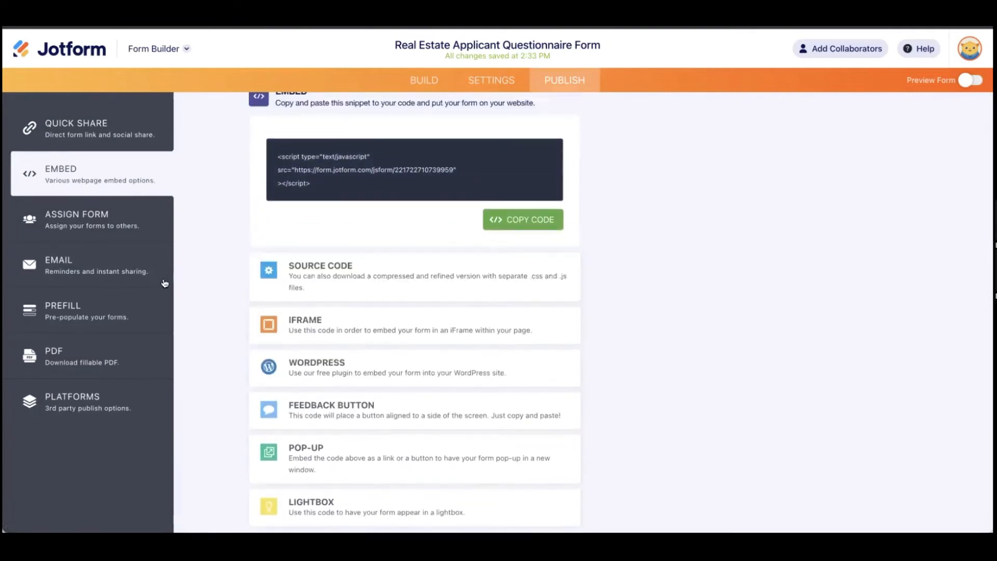
click(116, 270)
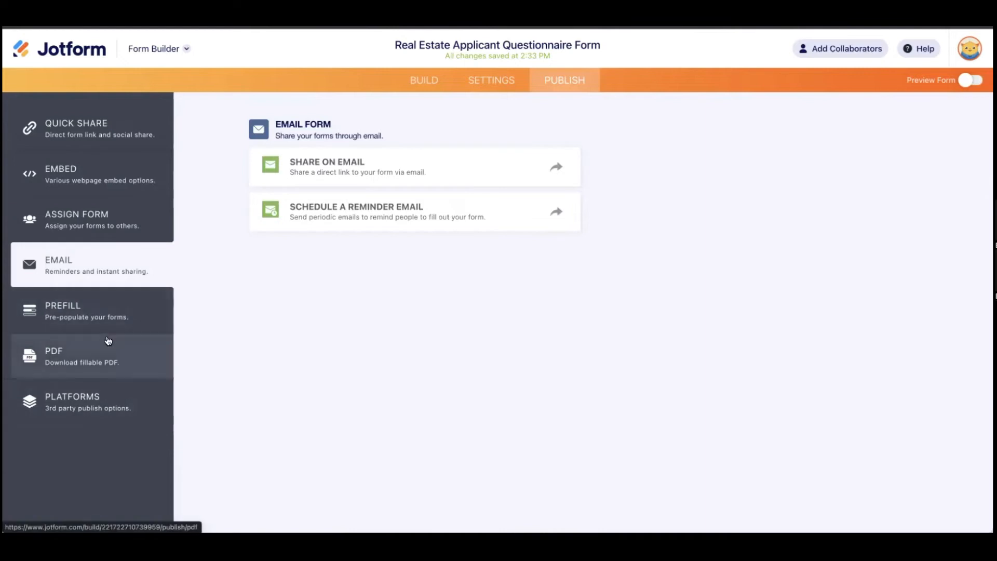
click(109, 136)
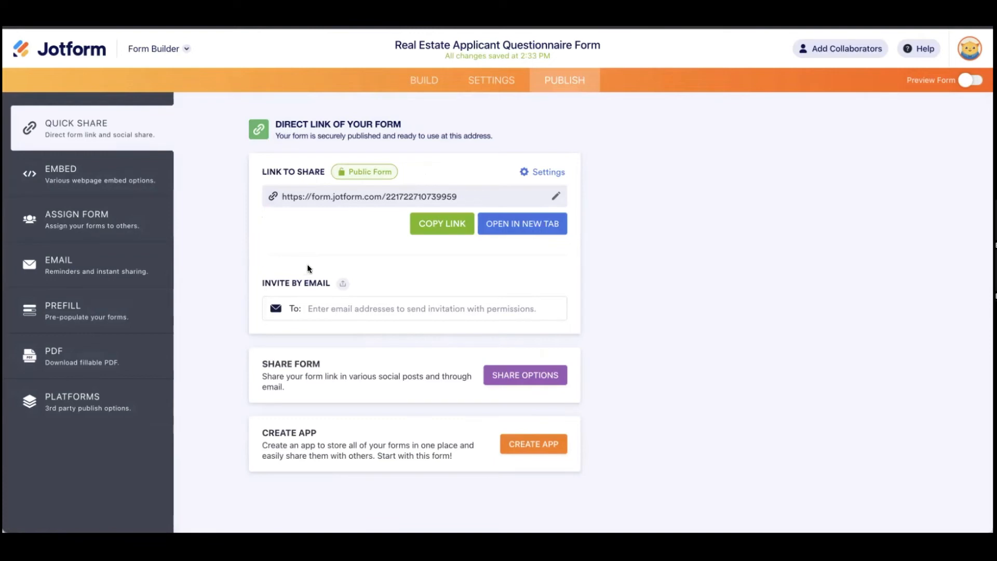
Step: Open the live form in a new tab and scroll through its fields
click(538, 223)
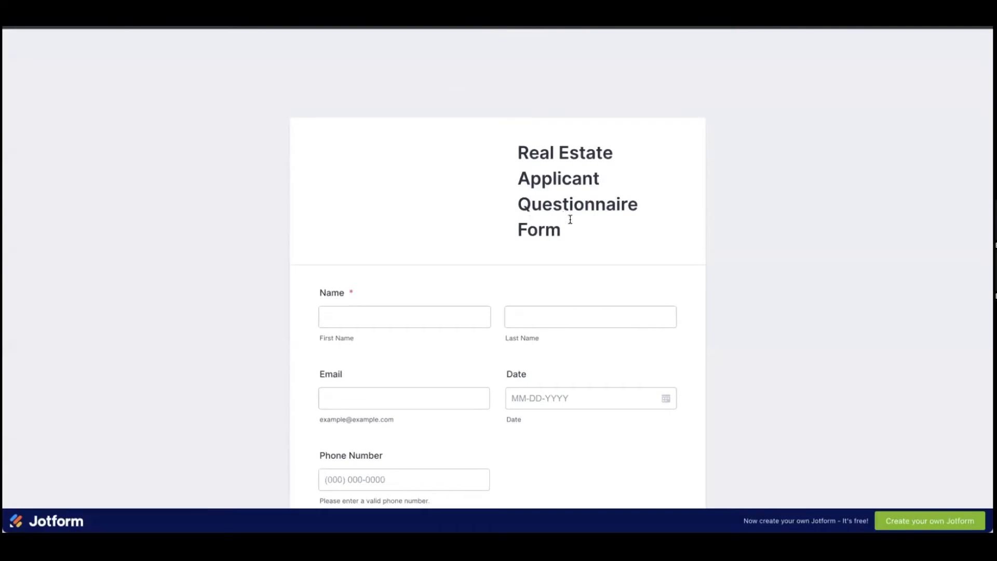
scroll(672, 118, down, 1)
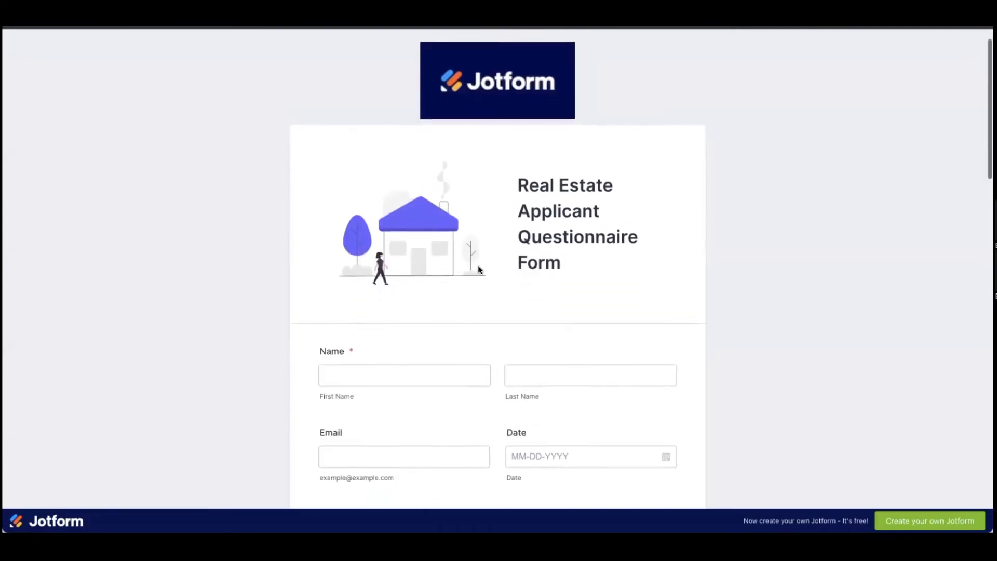
scroll(478, 267, down, 1)
scroll(481, 270, down, 2)
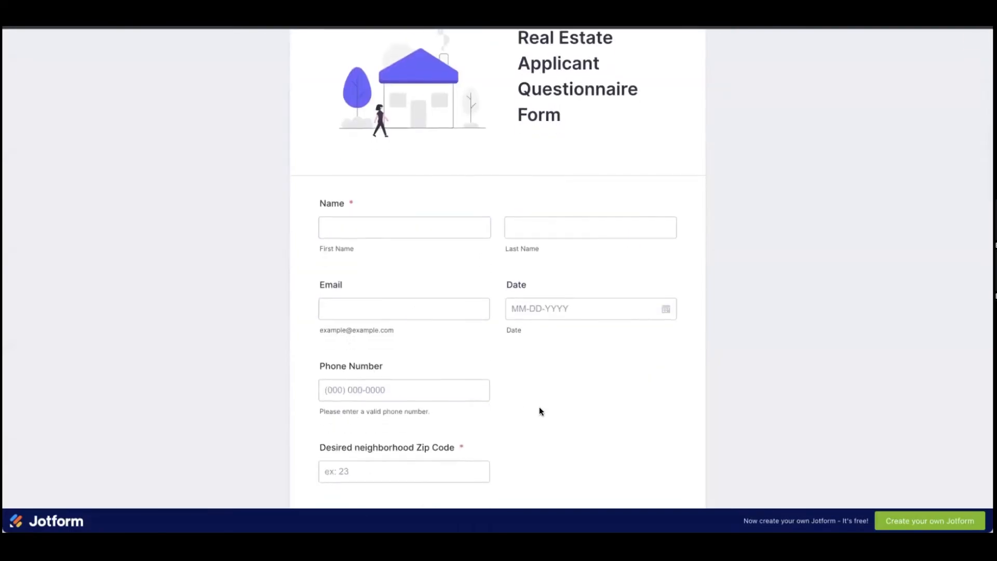
scroll(539, 408, down, 4)
scroll(540, 409, down, 15)
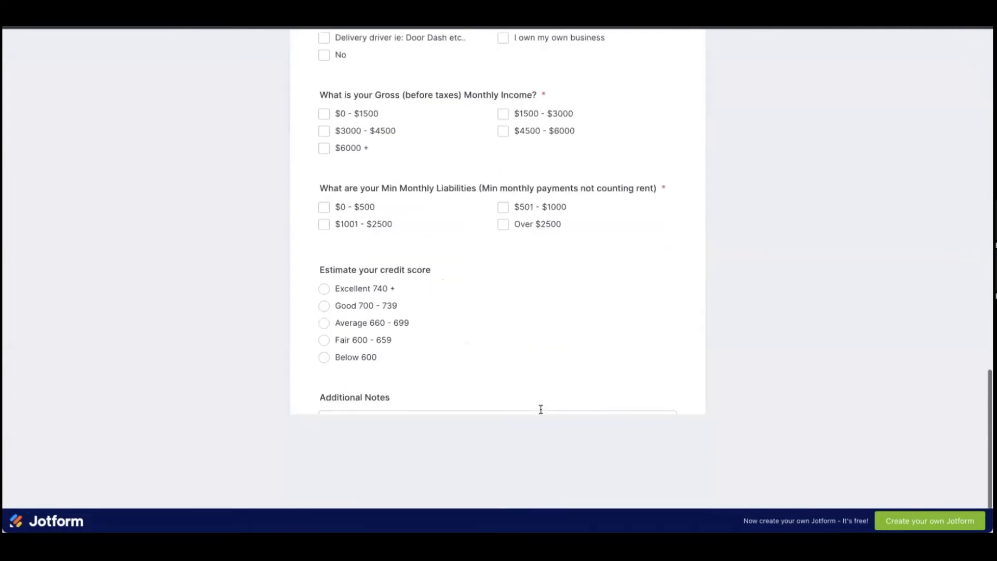
scroll(540, 409, up, 20)
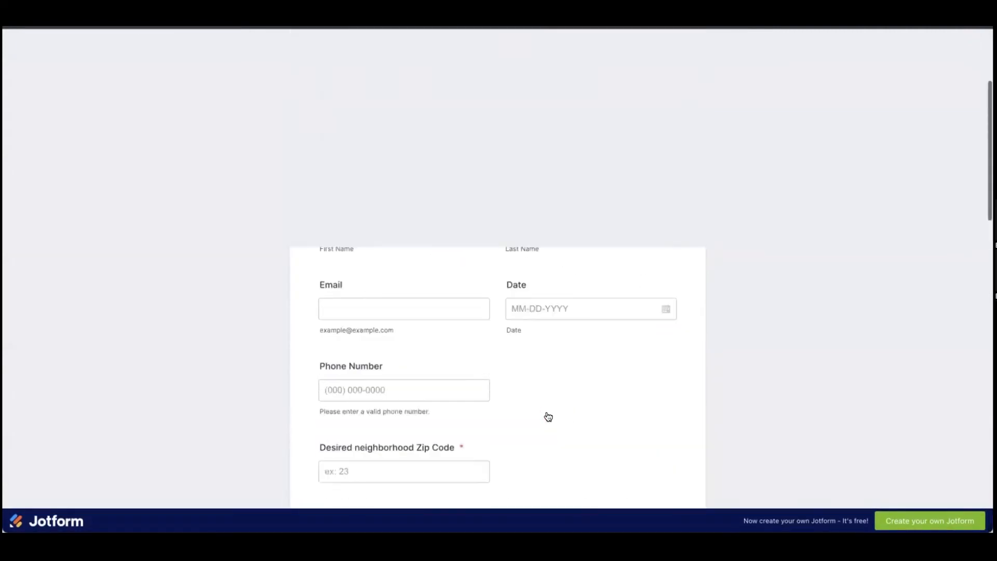
Step: Fill in the respondent's first name, last name and e-mail address, fixing a typo
click(403, 401)
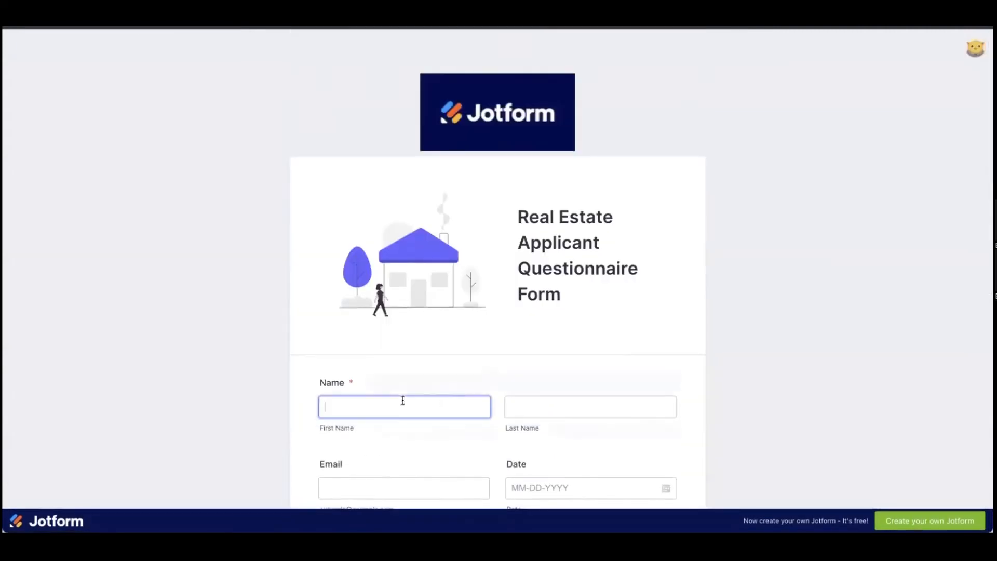
key(Tab)
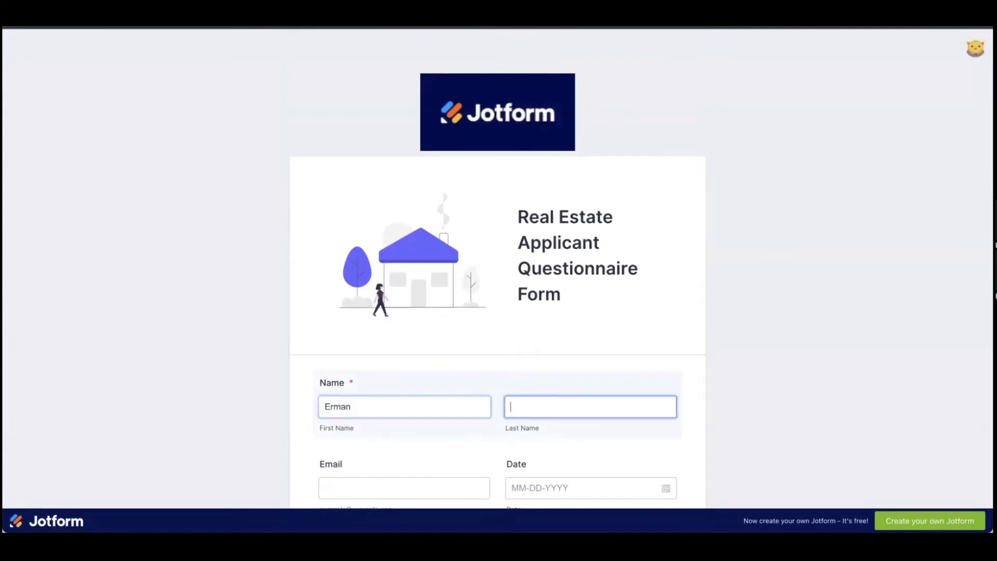
key(Tab)
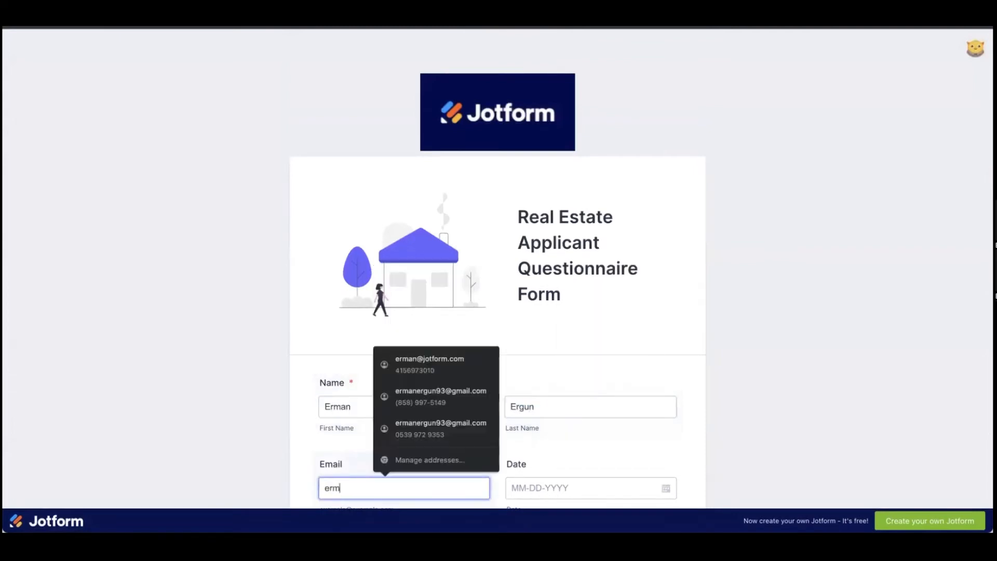
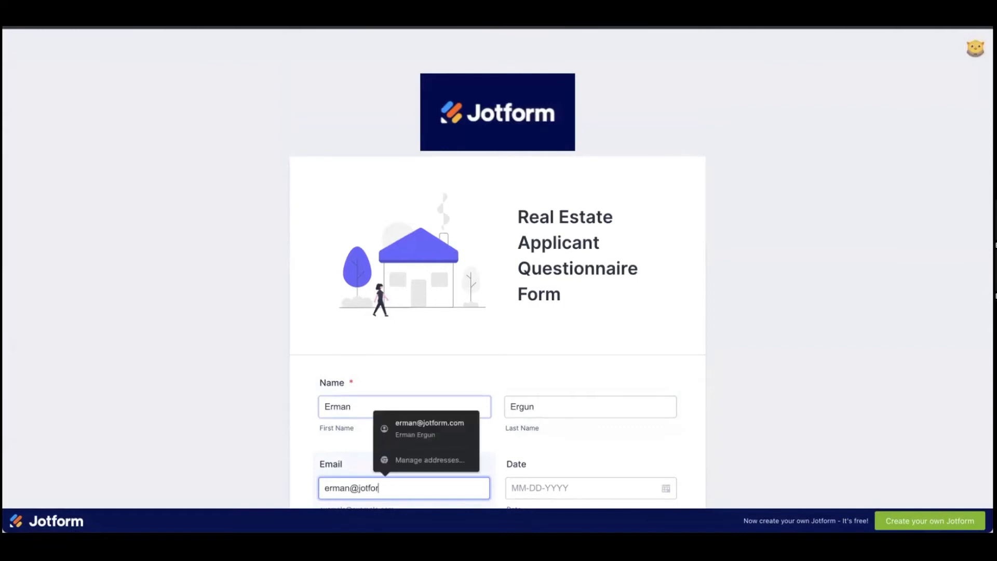
Step: Enter a phone number, then leave Zip Code empty to trigger its required-field error
scroll(634, 439, down, 5)
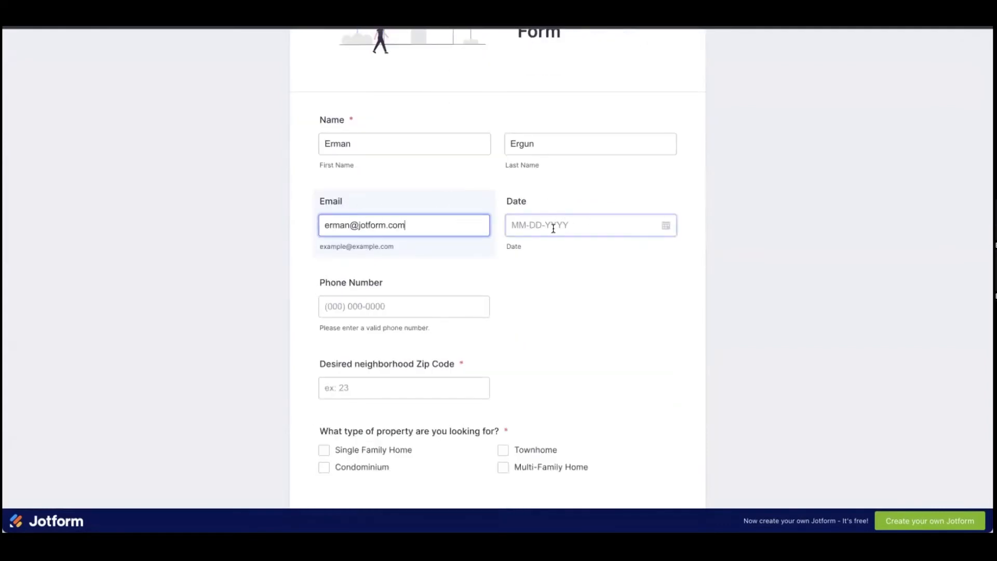
click(427, 311)
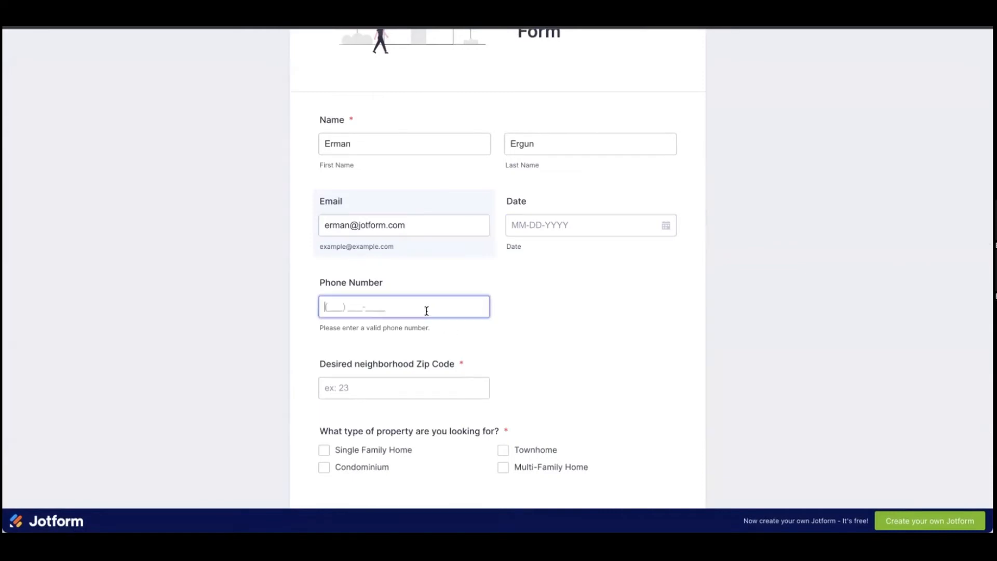
text(5555555555)
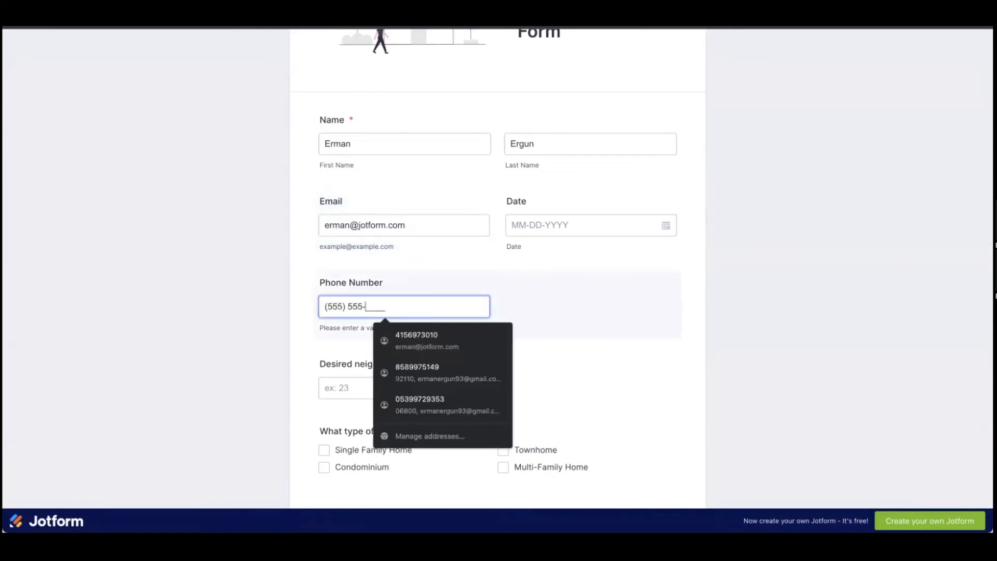
click(769, 348)
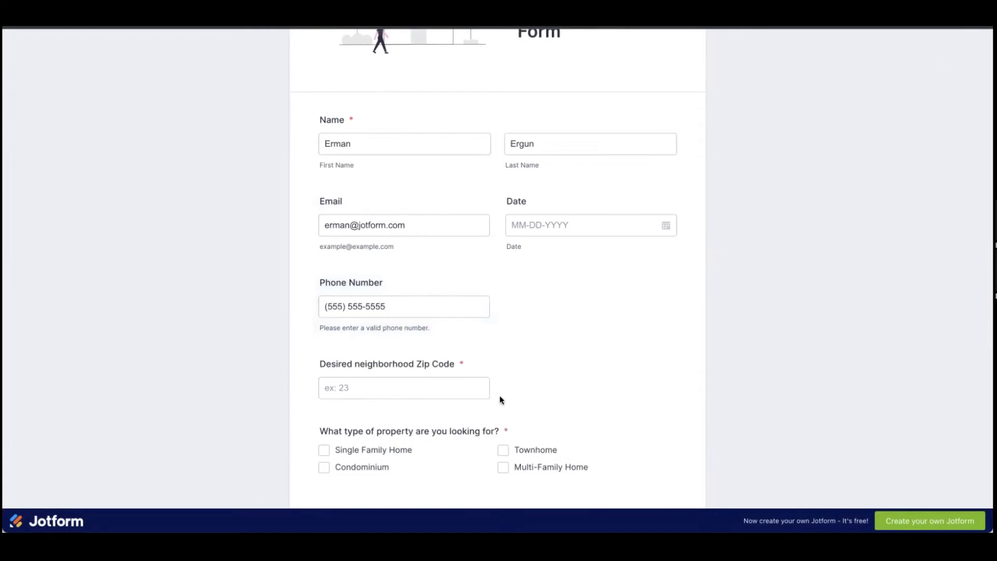
scroll(407, 372, down, 1)
click(395, 336)
click(779, 381)
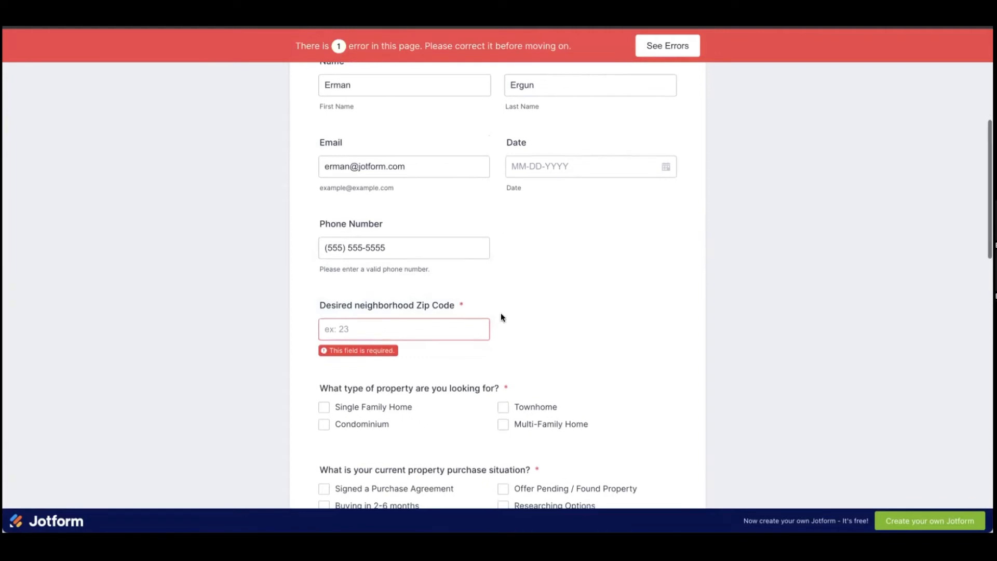
Step: Enter 92110 as the Zip Code
scroll(501, 314, down, 1)
click(390, 287)
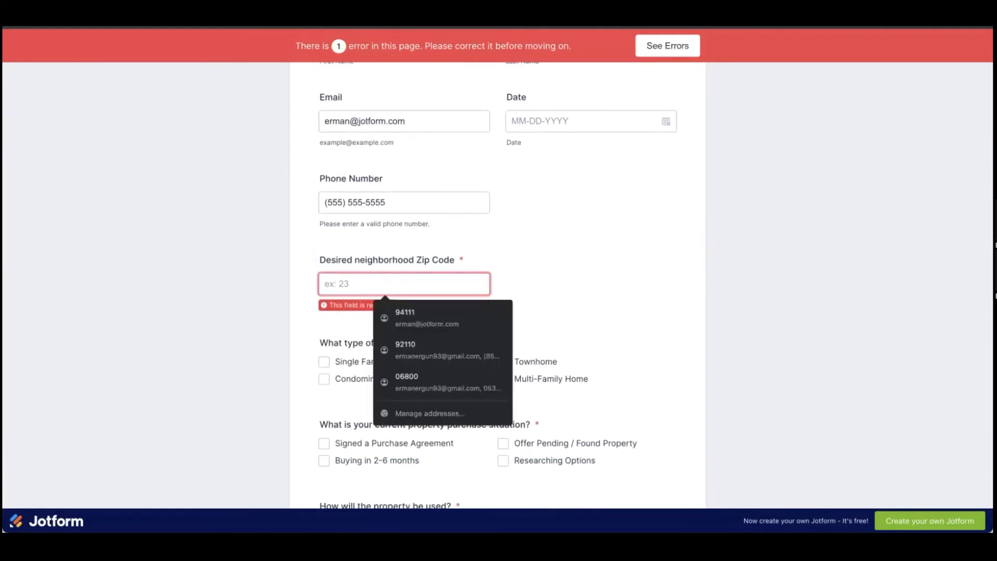
text(92110)
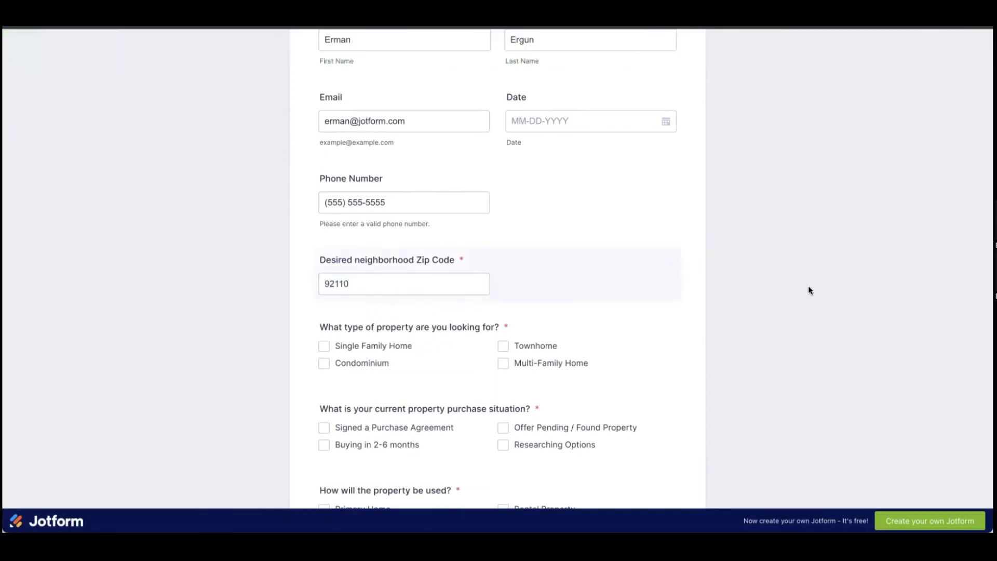
Step: Answer Townhome, Signed a Purchase Agreement, and Rental Property for type, situation and use
scroll(609, 365, down, 2)
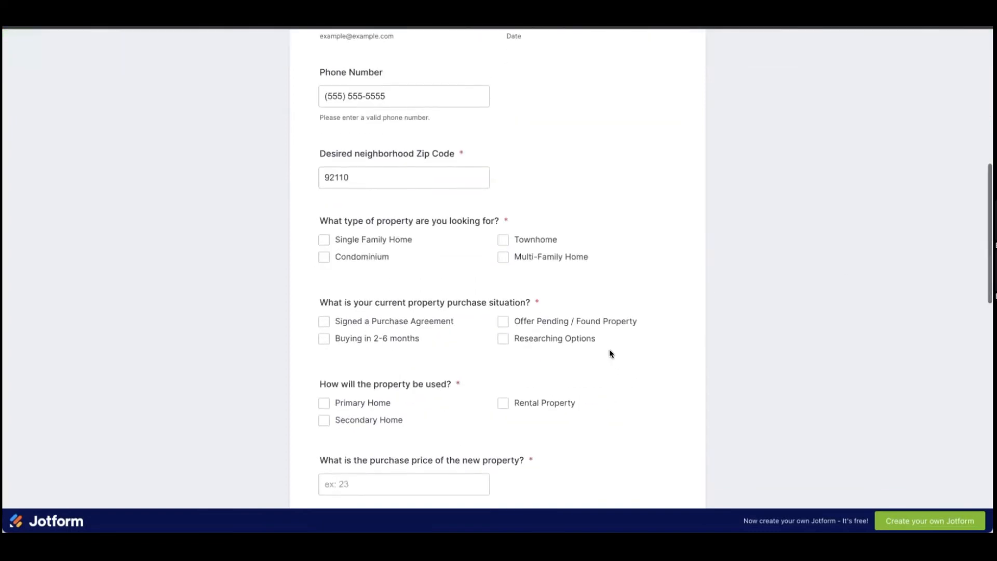
scroll(610, 349, down, 1)
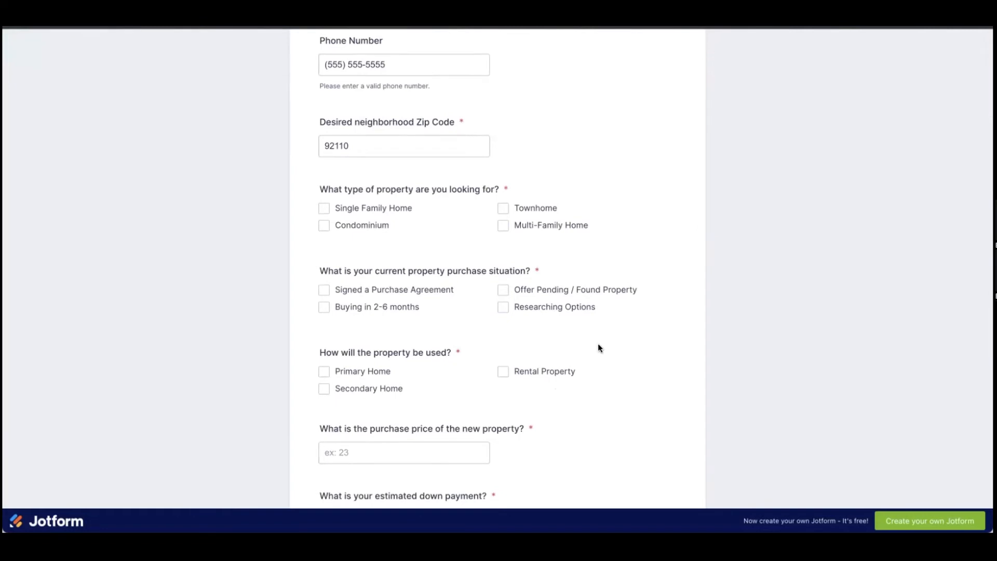
click(503, 208)
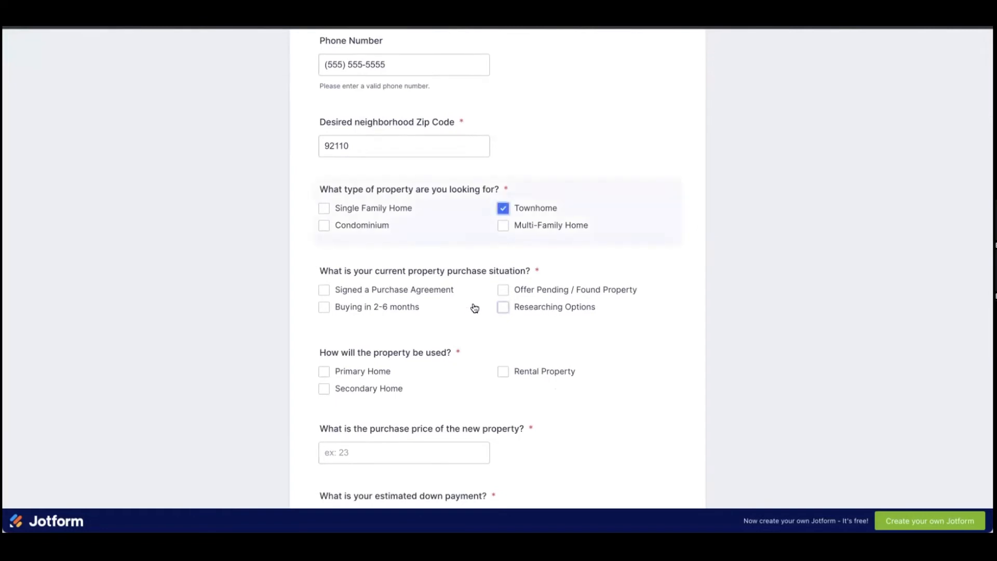
click(325, 290)
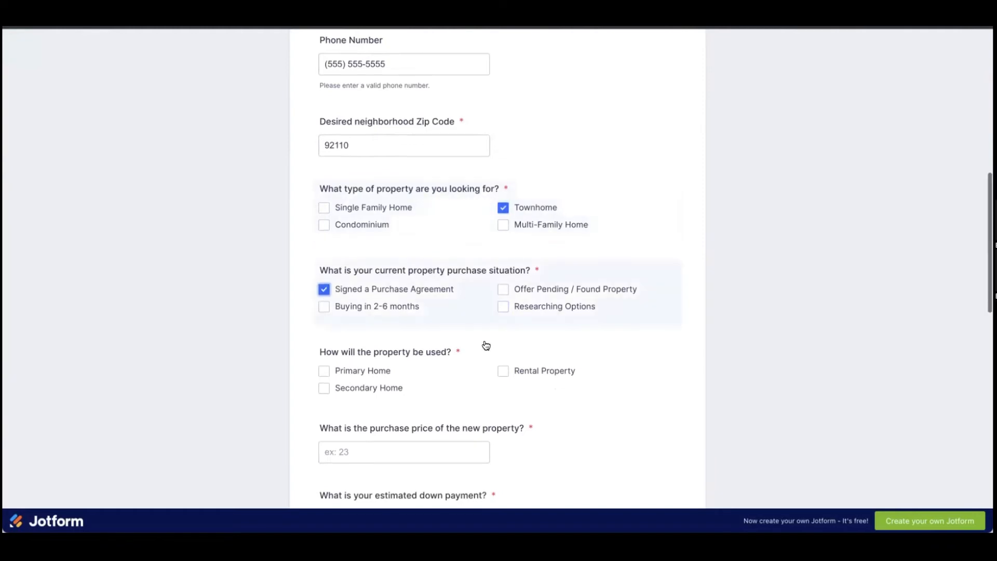
scroll(486, 345, down, 1)
click(504, 315)
Step: Enter a purchase price of 500000
scroll(513, 322, down, 1)
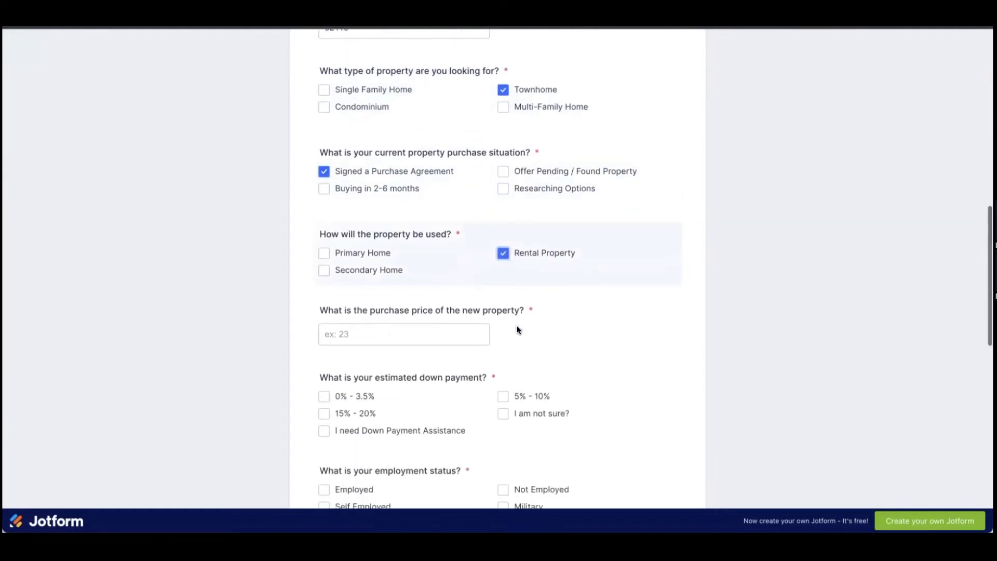
click(447, 332)
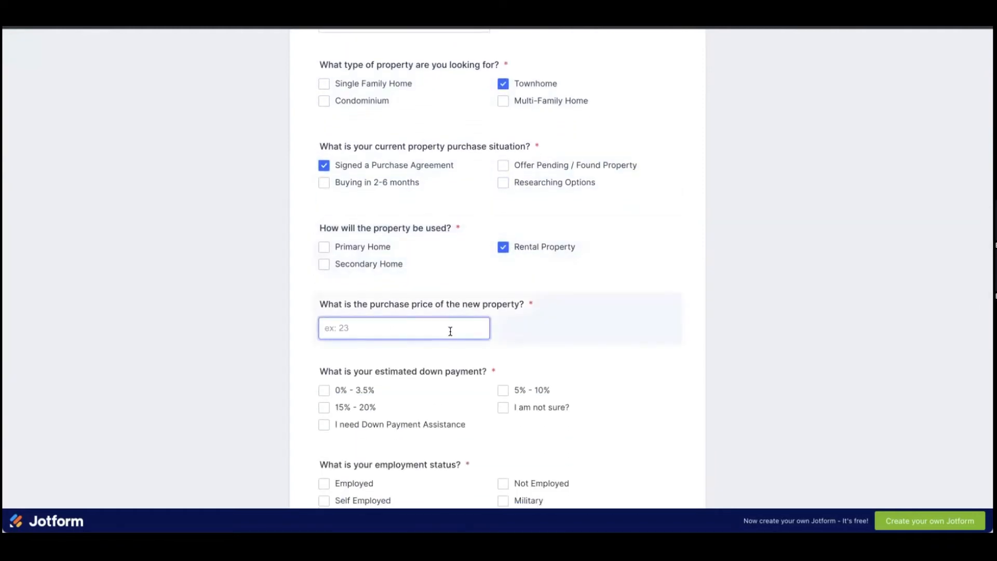
text(500000)
click(782, 345)
Step: Choose 5% - 10% down payment and mark both Employed and Not Employed
scroll(535, 316, down, 4)
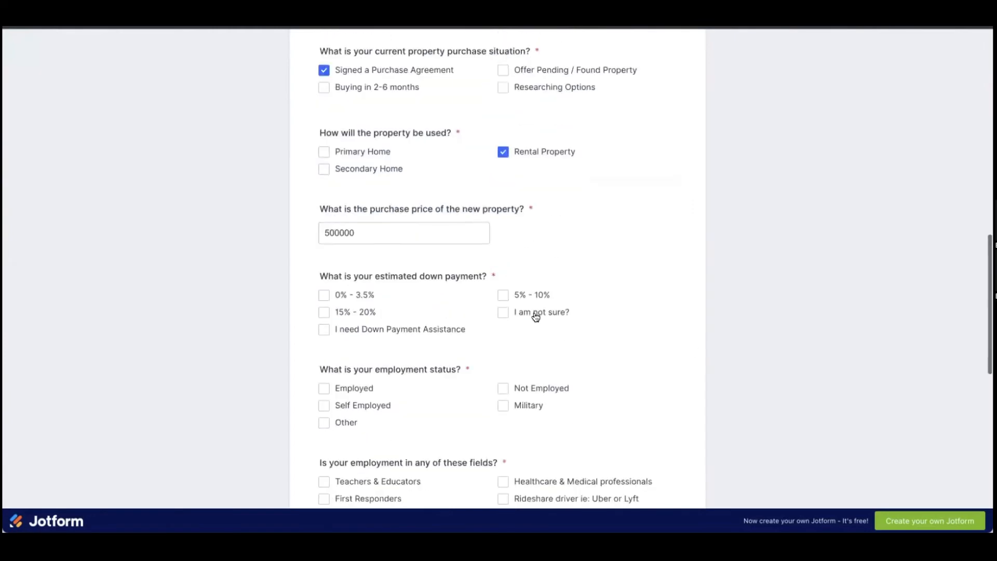
click(503, 210)
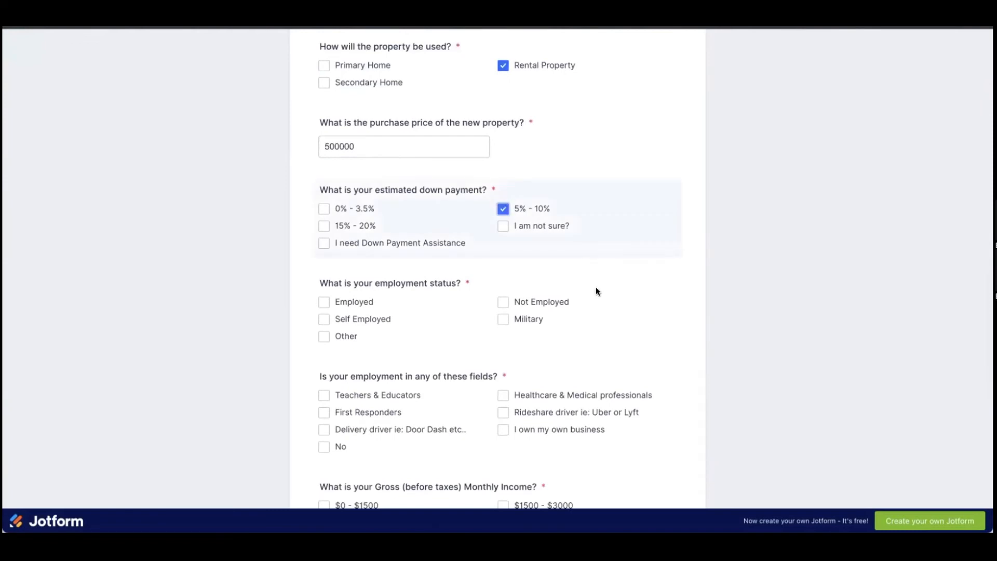
scroll(596, 287, down, 2)
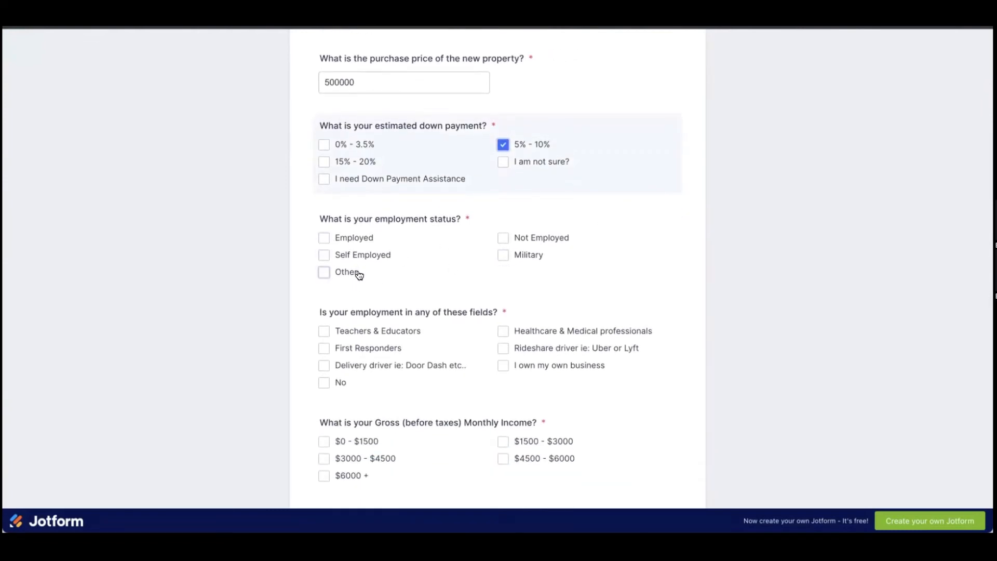
click(355, 244)
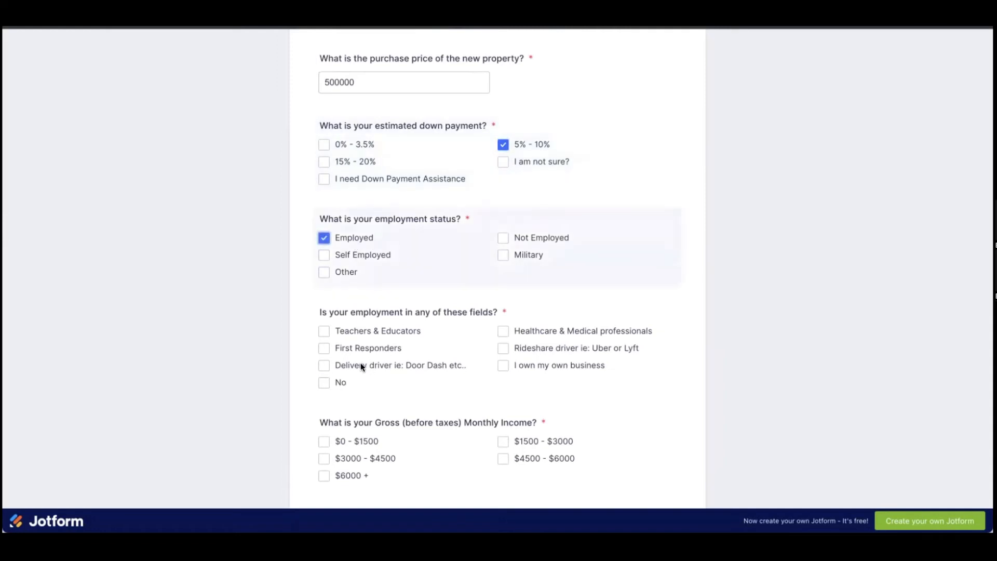
click(373, 335)
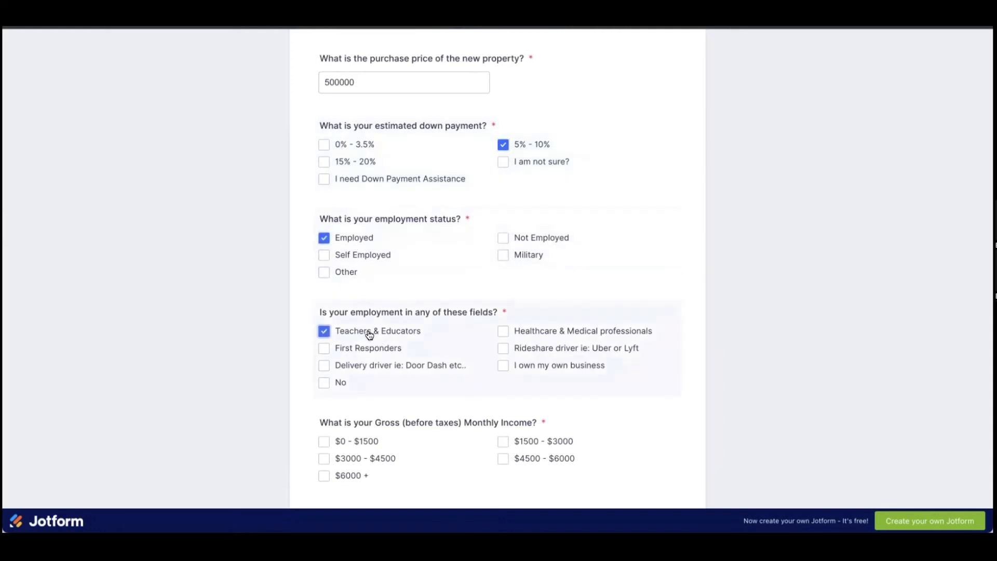
click(369, 335)
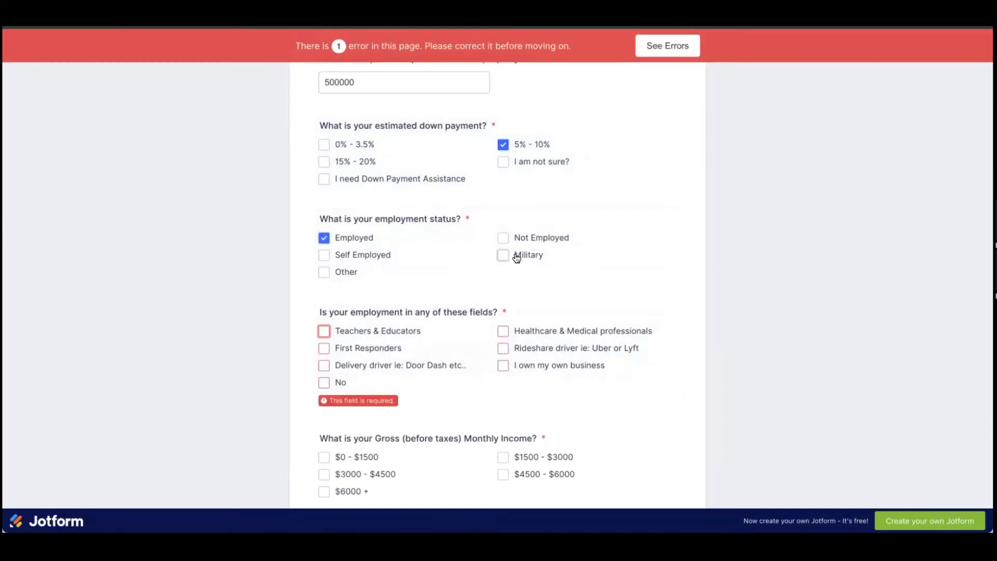
click(505, 238)
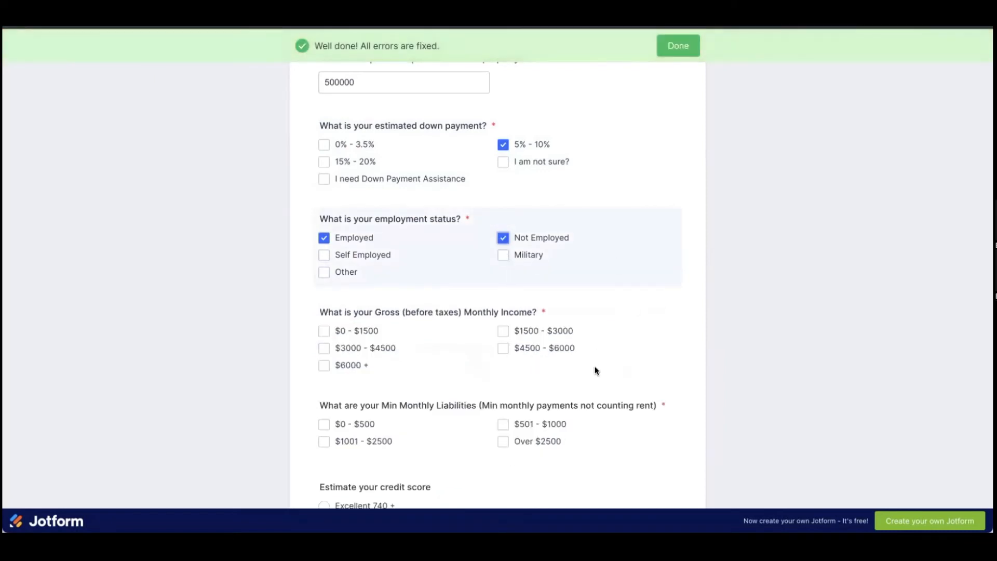
Step: Clear Employed, then choose $1500 - $3000 income, $0 - $500 liabilities and Excellent 740 + credit
click(324, 238)
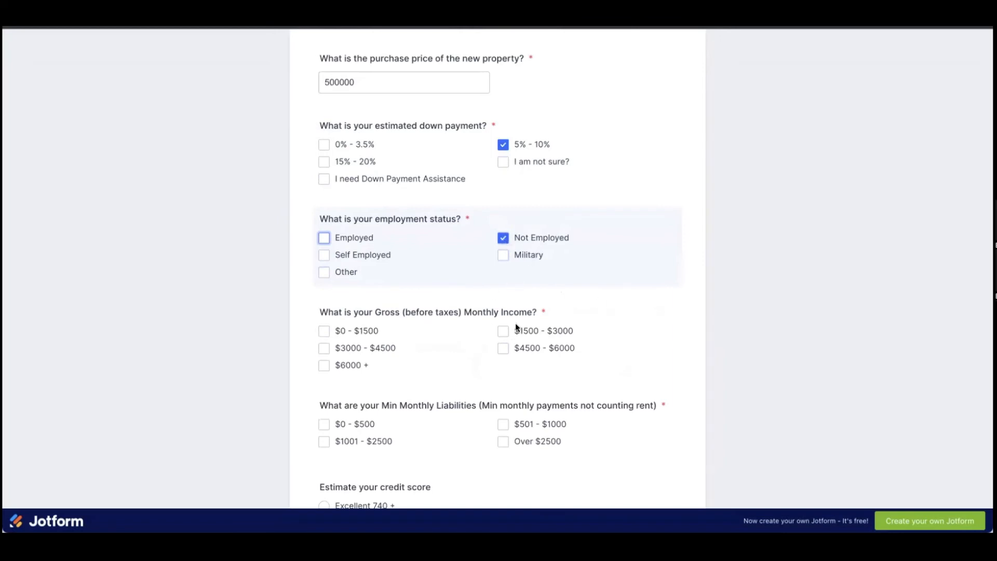
scroll(675, 378, down, 1)
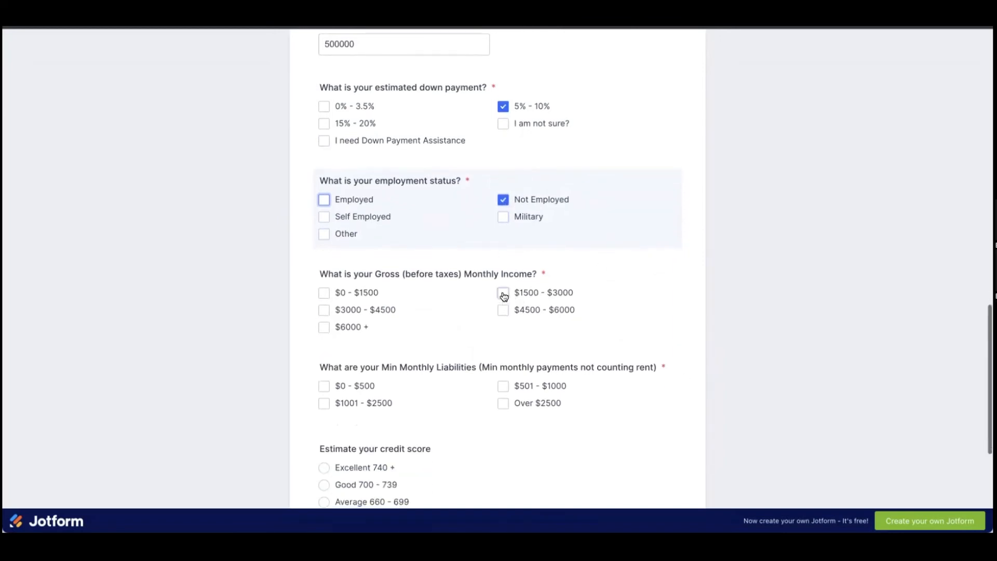
click(502, 292)
scroll(586, 363, down, 1)
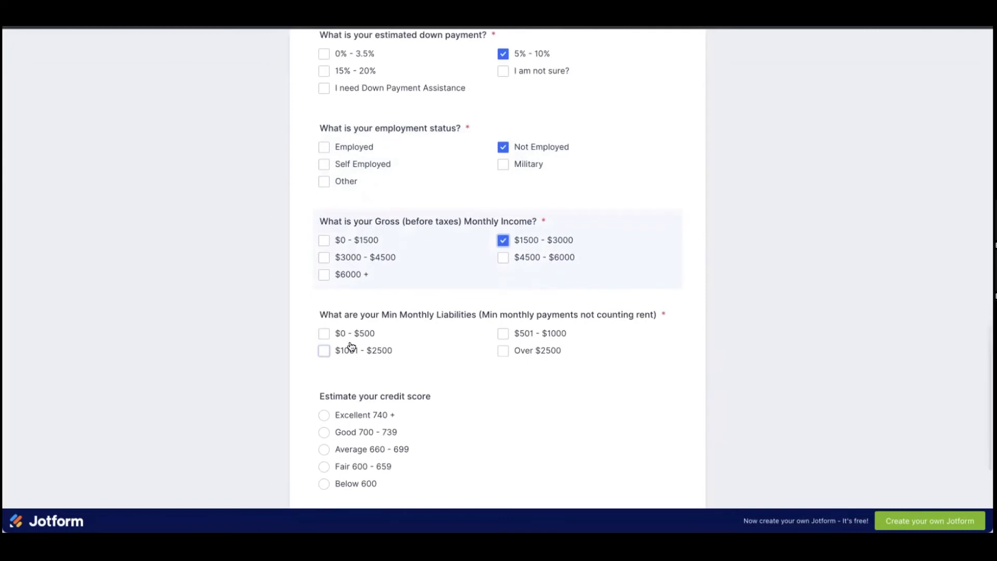
click(324, 333)
scroll(366, 370, down, 1)
click(324, 345)
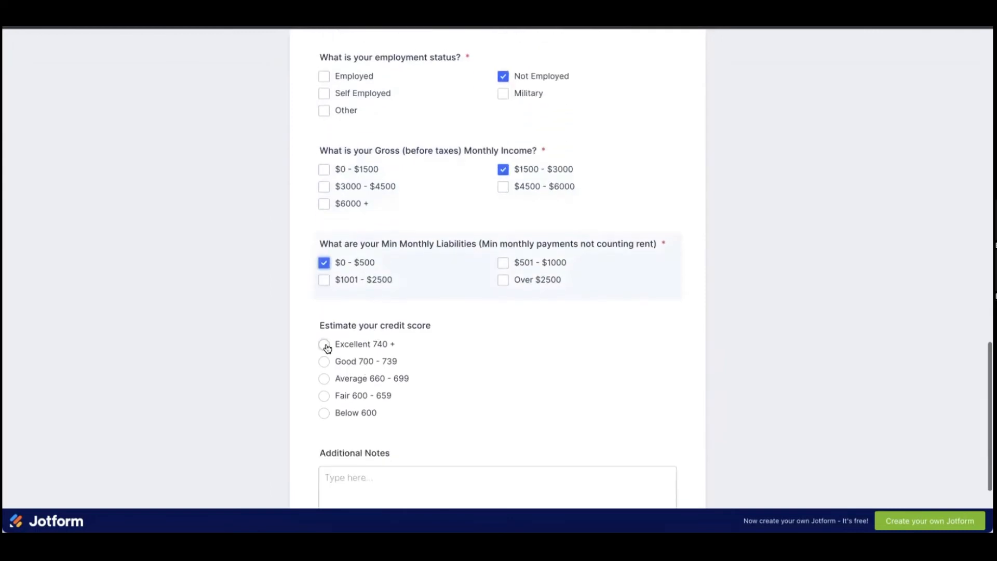
Step: Write 'Testing' in Additional Notes and submit the questionnaire
scroll(643, 388, down, 2)
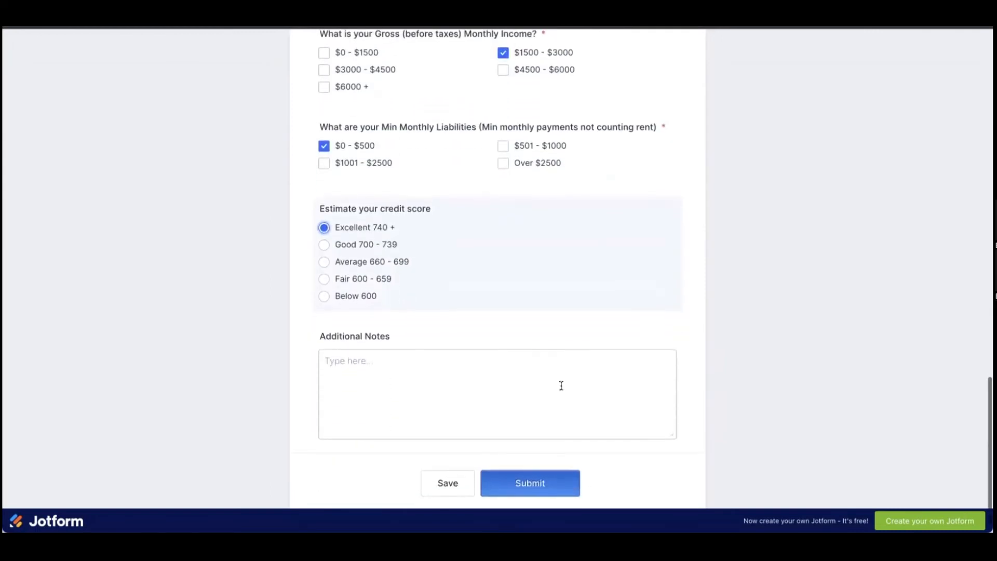
click(557, 382)
text(Testing)
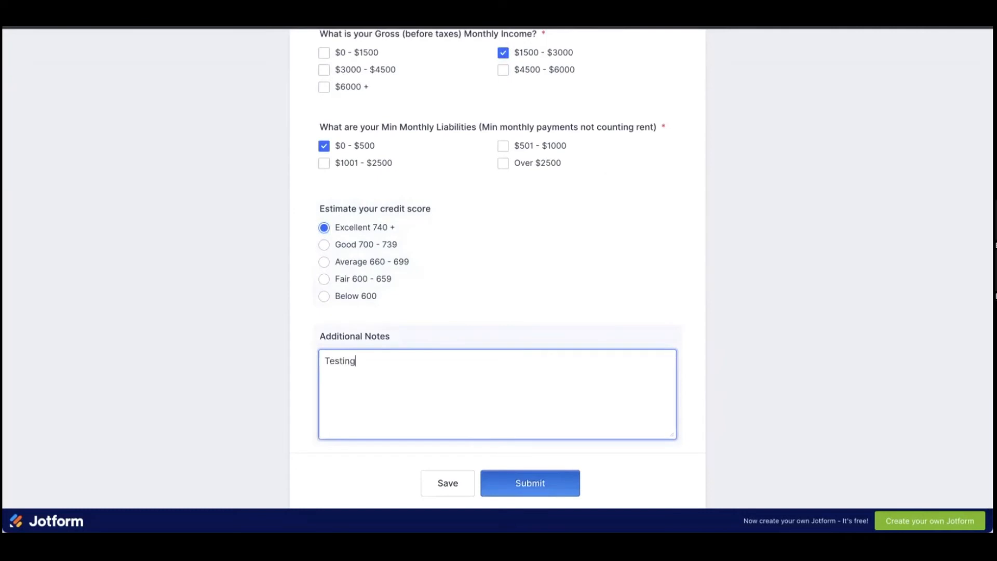
scroll(808, 344, down, 1)
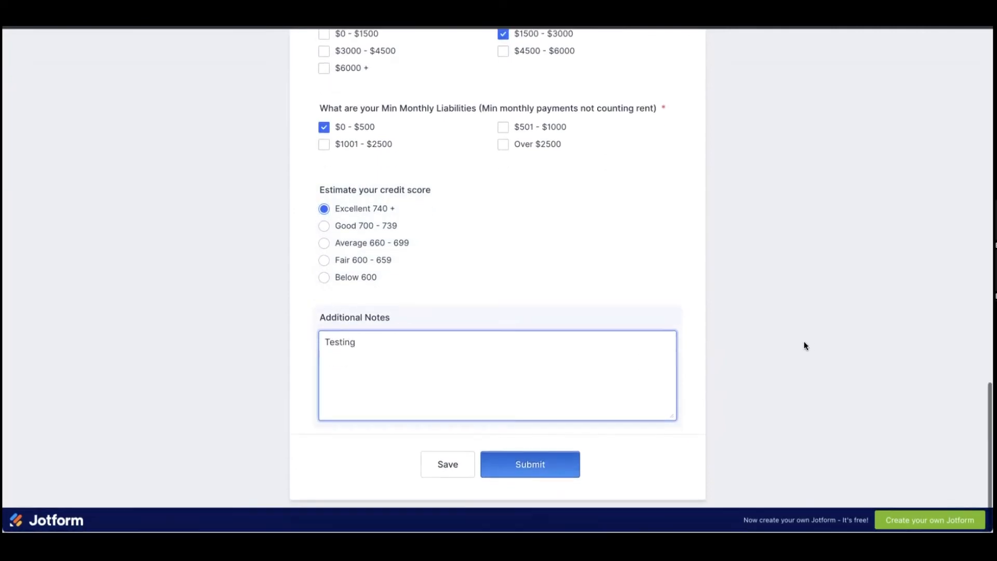
click(539, 467)
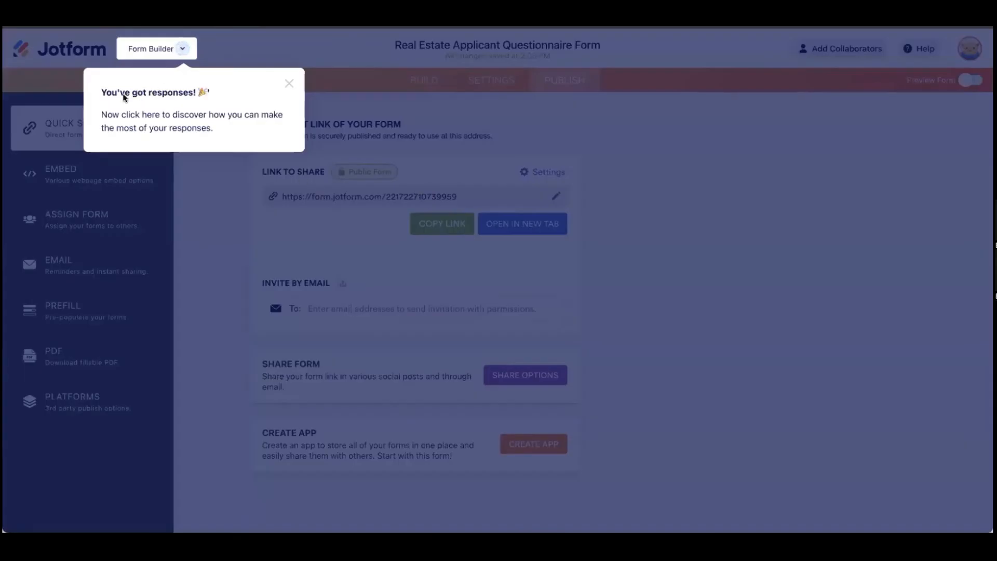
Step: Leave the form builder for the My Forms list via the Form Builder dropdown
click(143, 56)
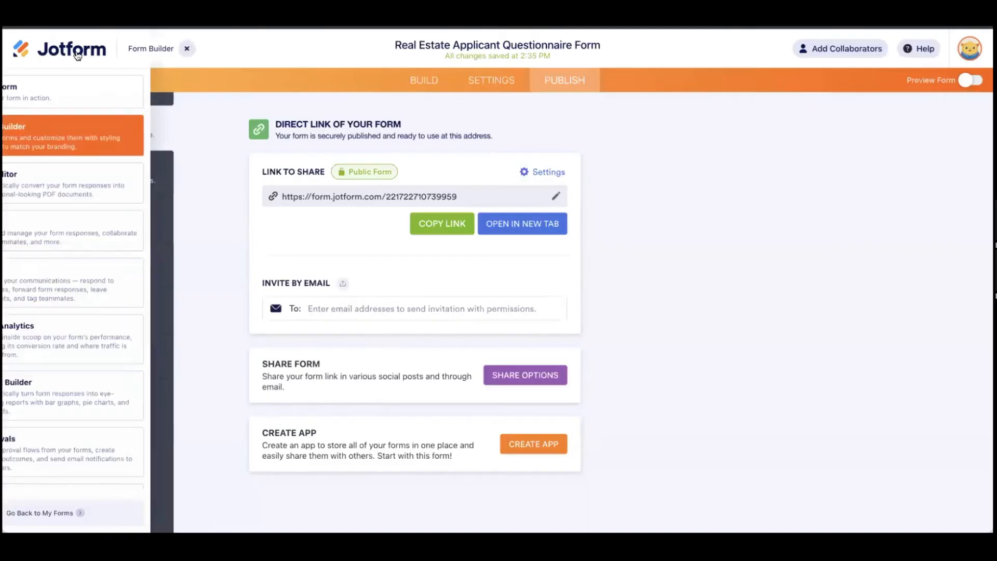
click(77, 54)
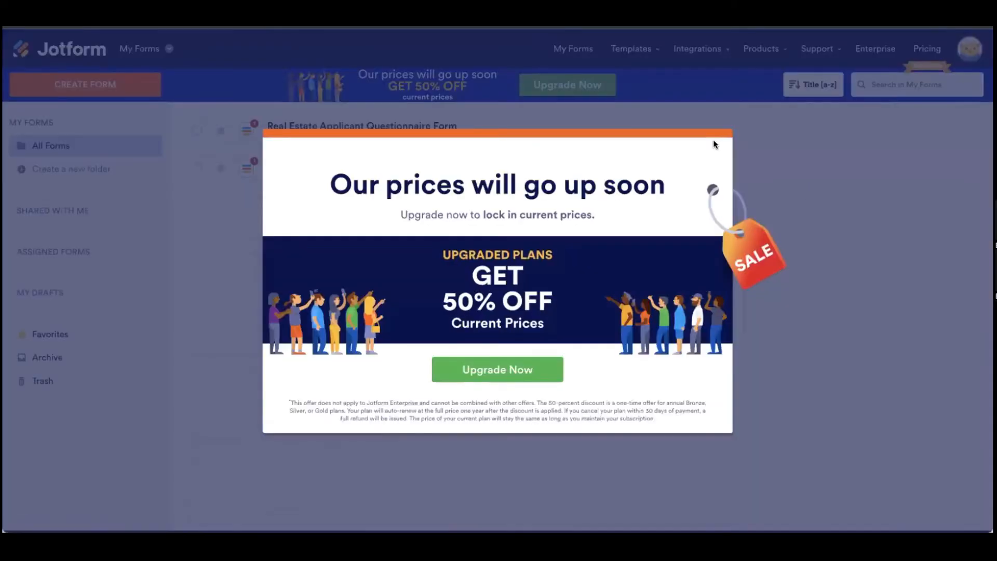
Step: Dismiss the upgrade offer and open More actions for the Jun 22 questionnaire form
click(766, 144)
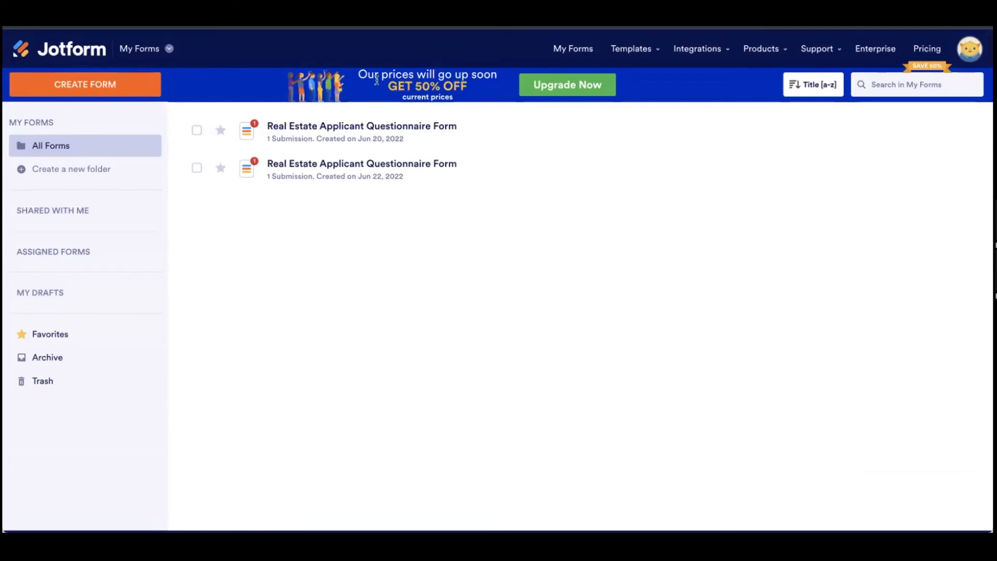
mouse_move(447, 124)
mouse_move(451, 164)
click(942, 173)
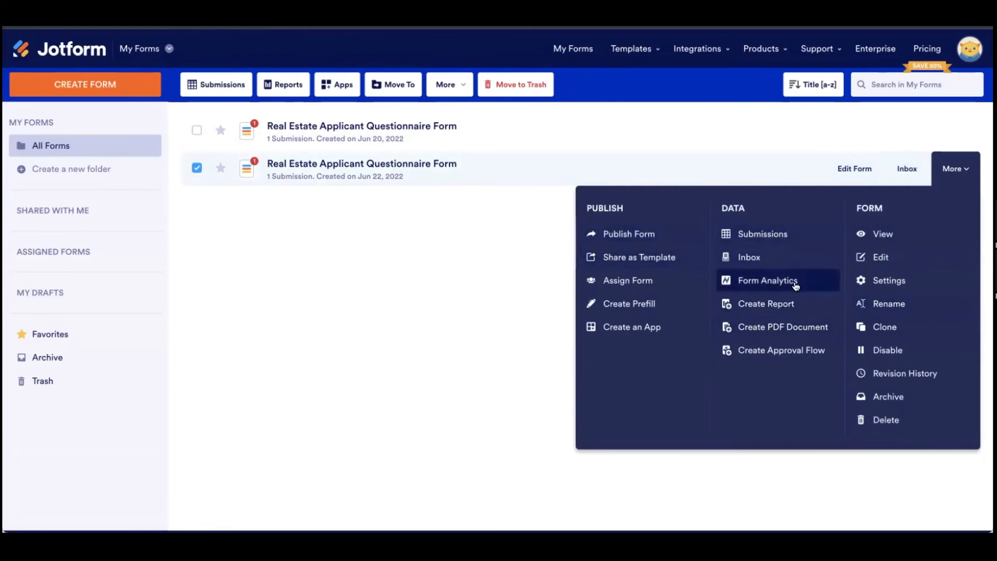
Step: Open the form's Submissions table, close the intro video, and scroll across the test entry
click(759, 234)
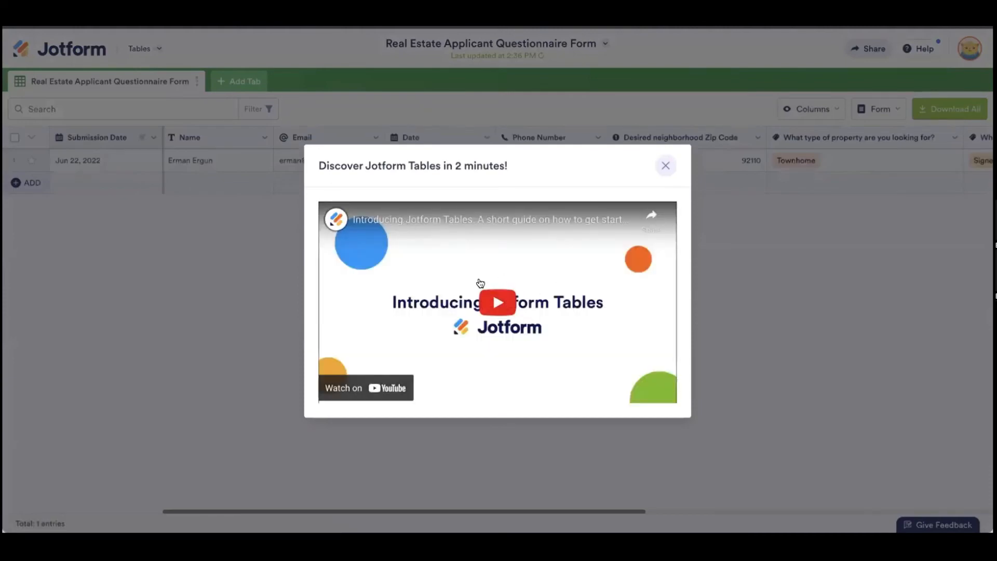
click(666, 166)
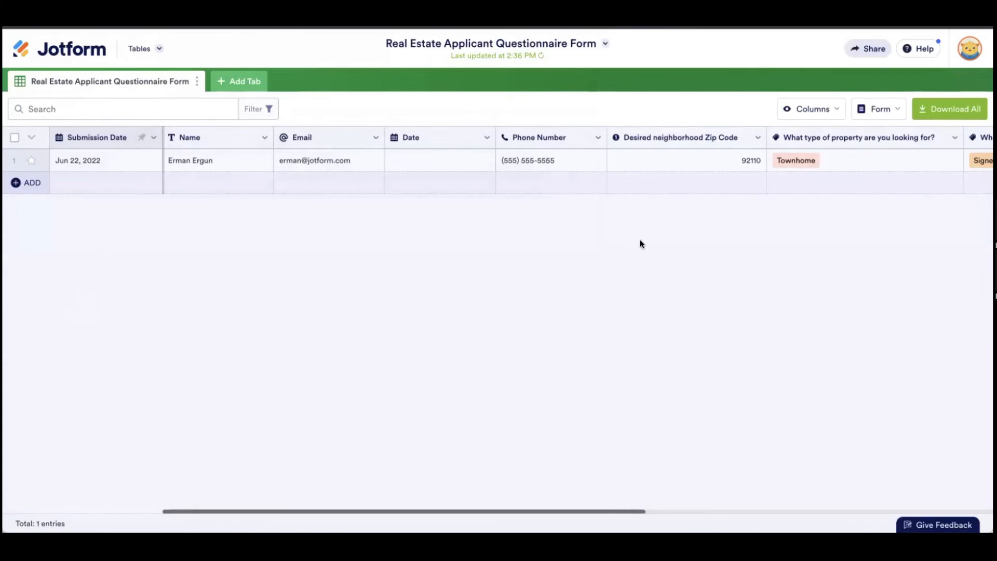
scroll(641, 243, right, 10)
scroll(642, 240, right, 5)
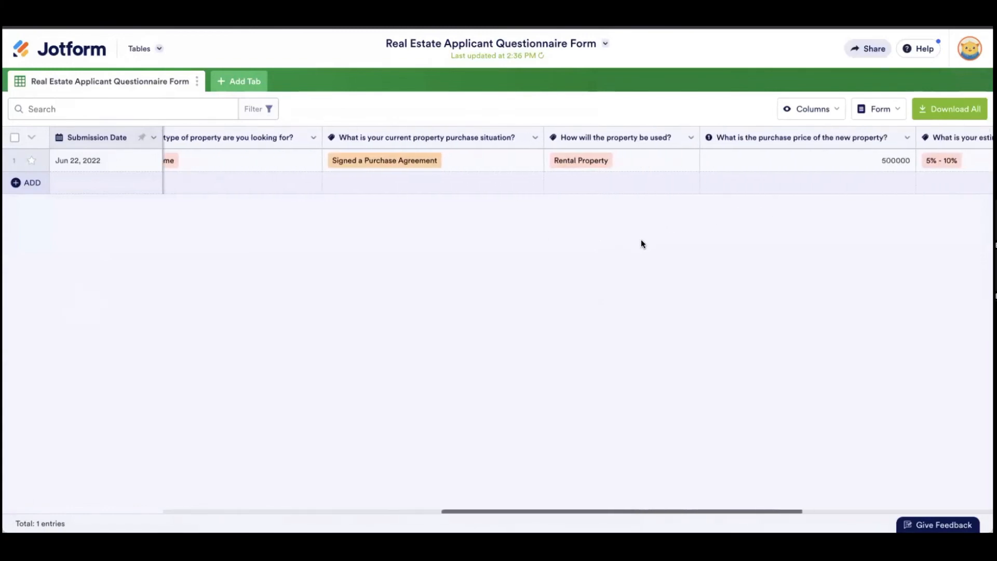
scroll(642, 243, right, 10)
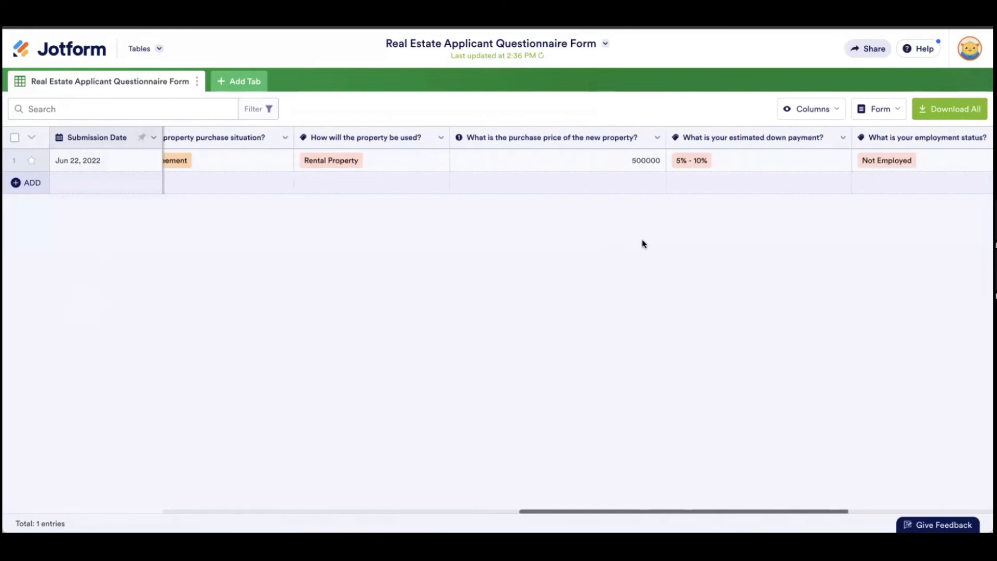
scroll(646, 244, right, 5)
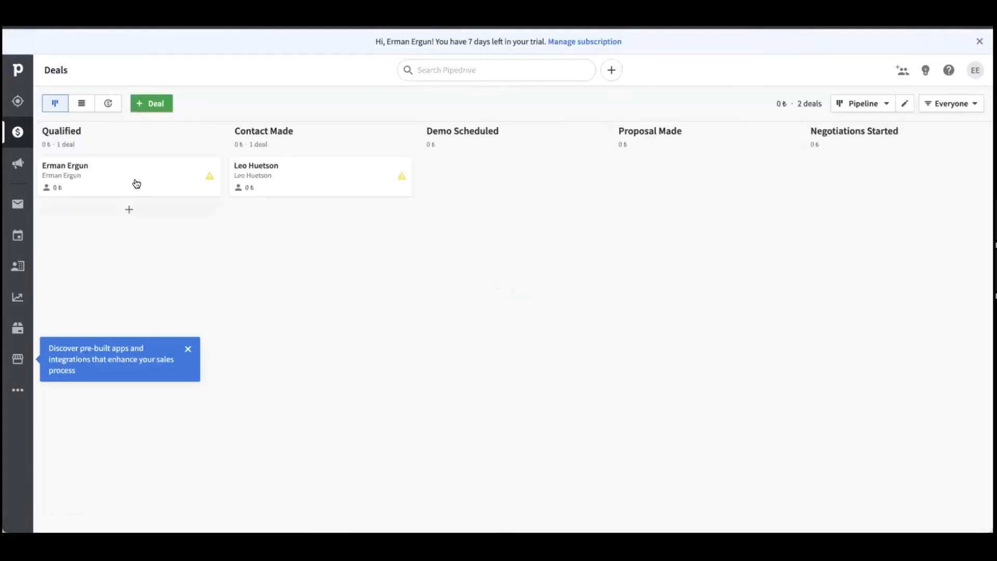
Step: Open the Qualified deal from the submission, review its Not Employed note, and return to Deals
click(109, 189)
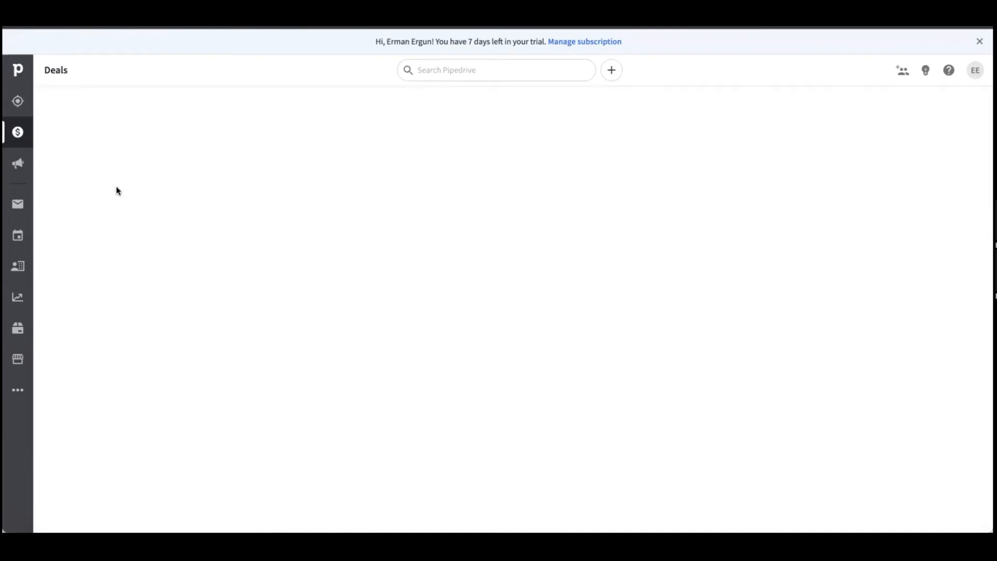
scroll(237, 216, down, 3)
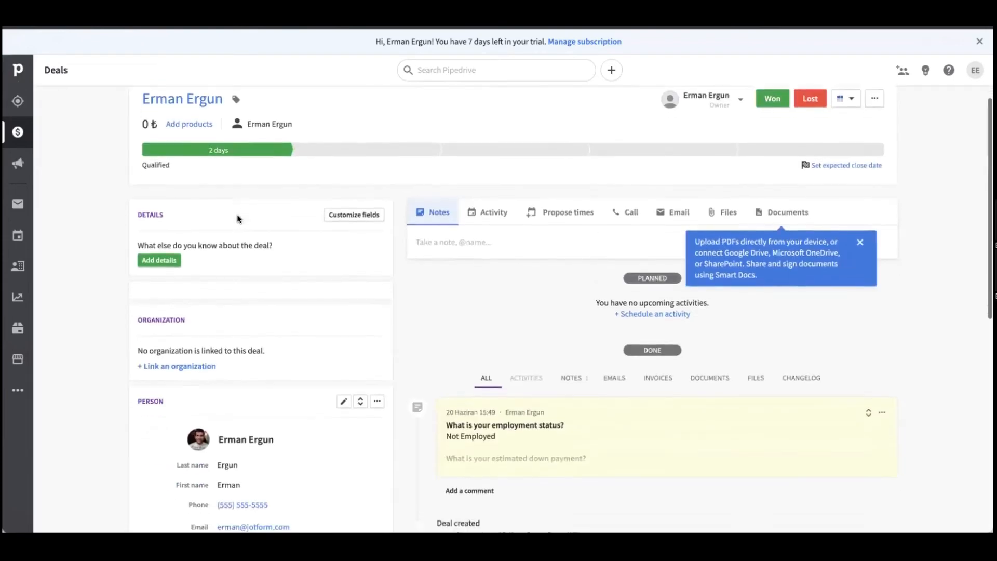
scroll(239, 215, down, 3)
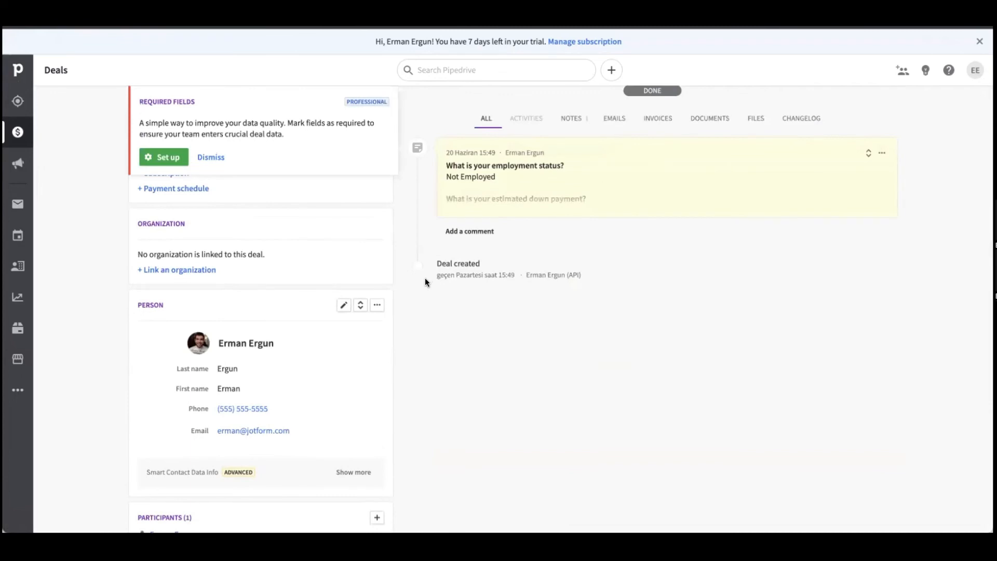
scroll(426, 281, down, 3)
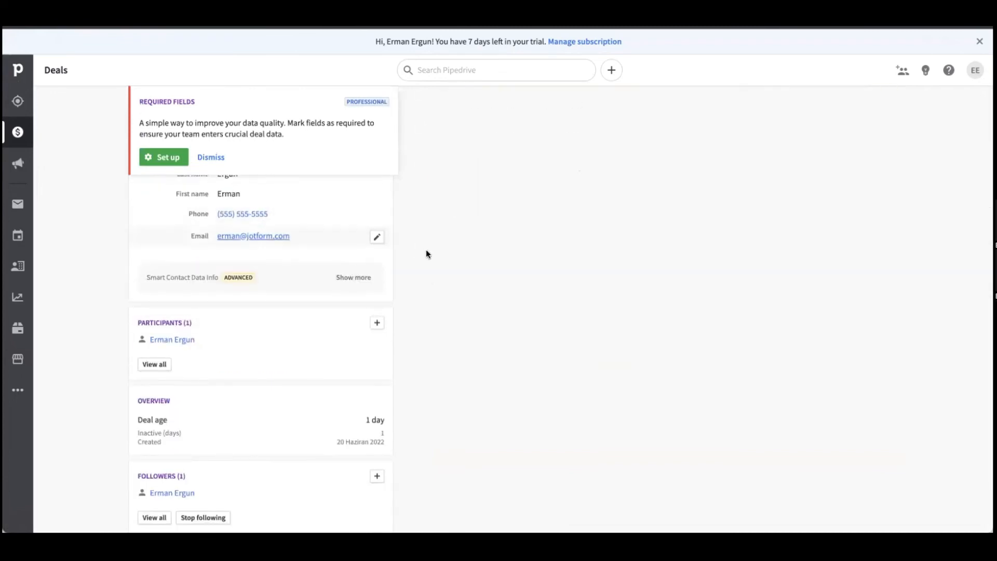
scroll(419, 262, down, 1)
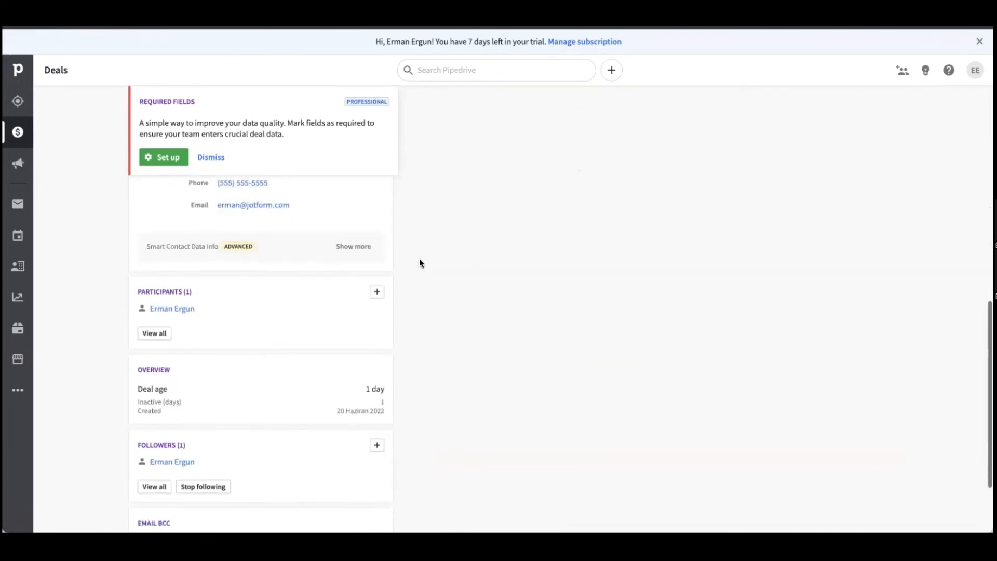
scroll(419, 262, up, 8)
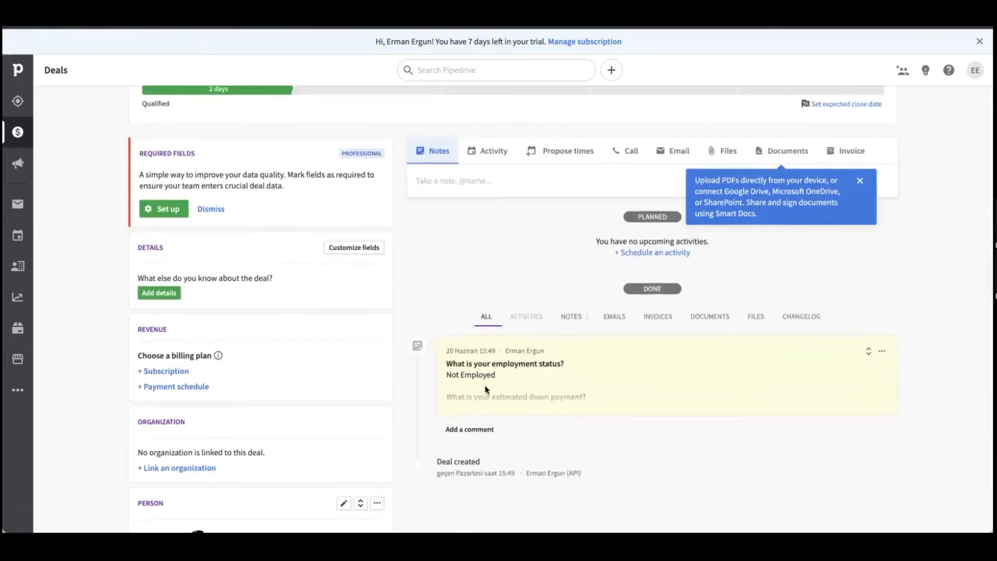
scroll(528, 426, down, 1)
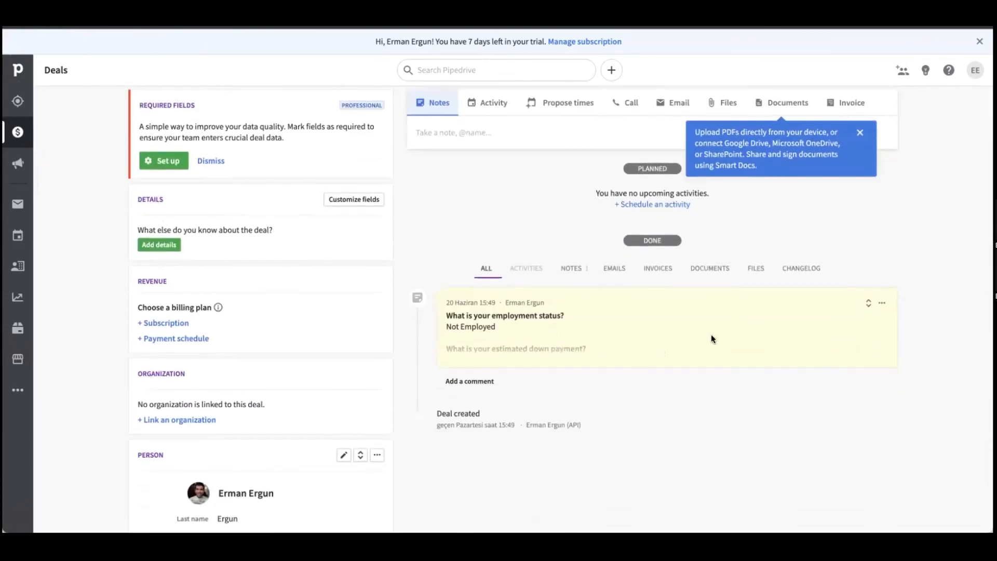
scroll(779, 303, up, 3)
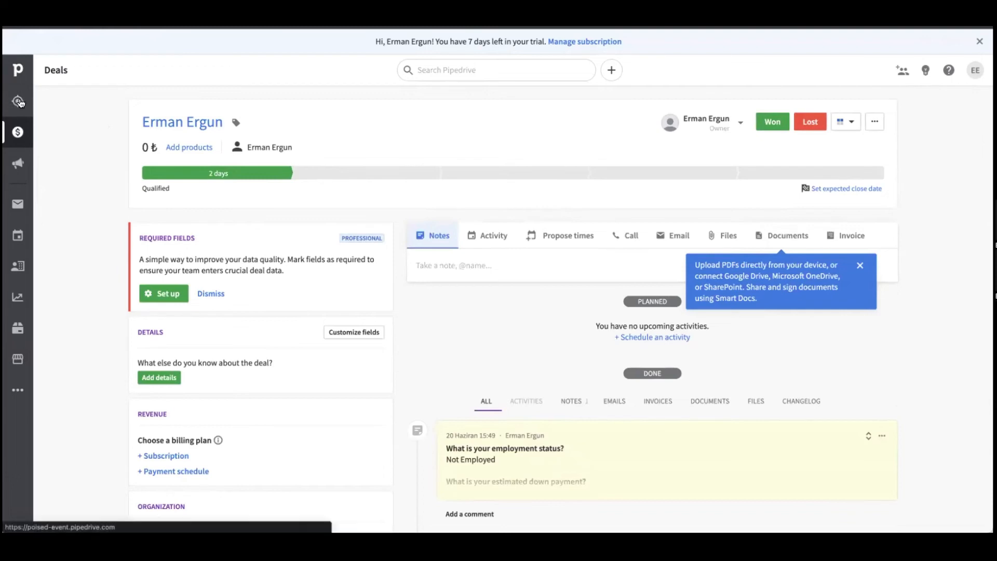
click(18, 132)
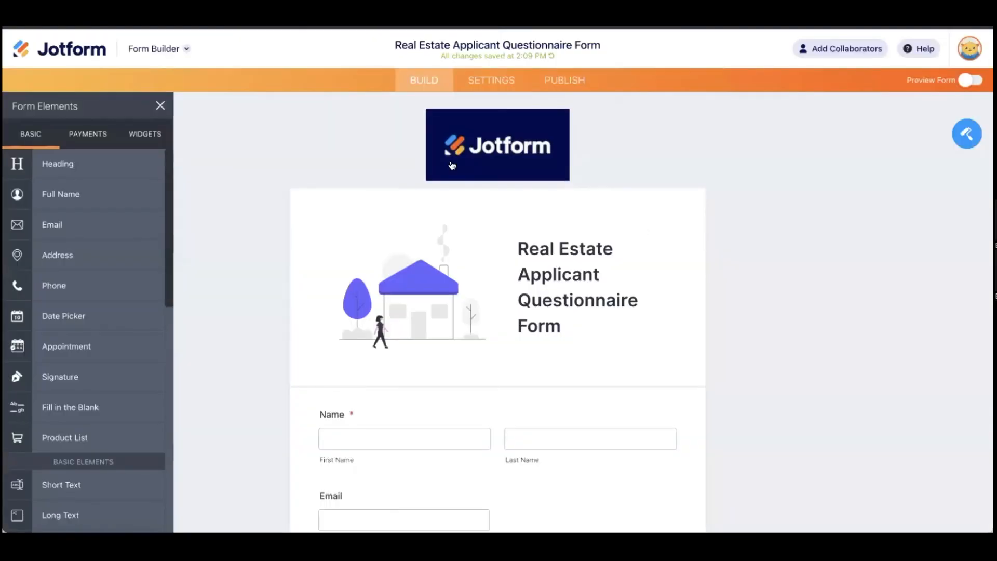
Step: Open the form's Pipedrive integration under Settings > Integrations, then begin typing a jotform.com address
click(499, 83)
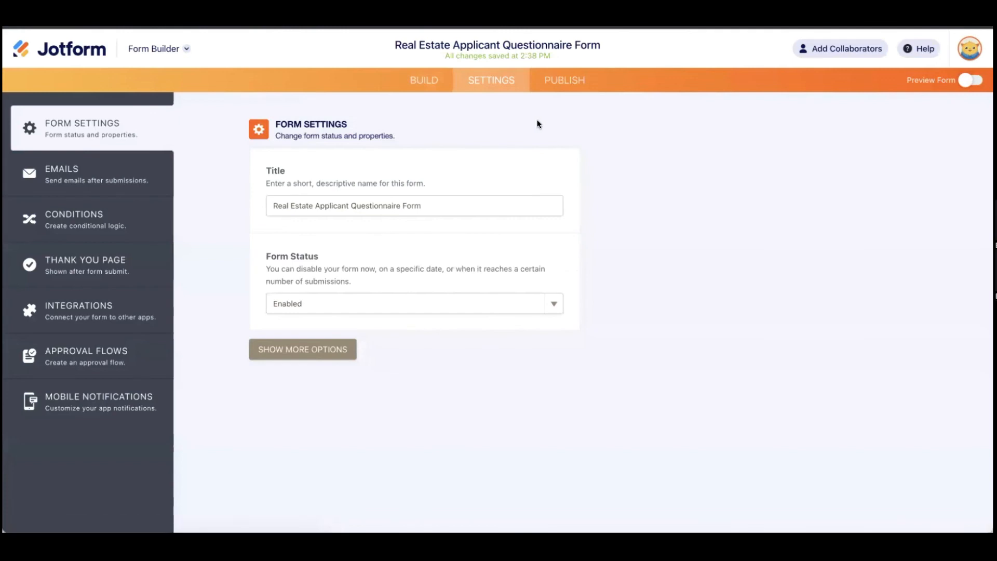
click(135, 307)
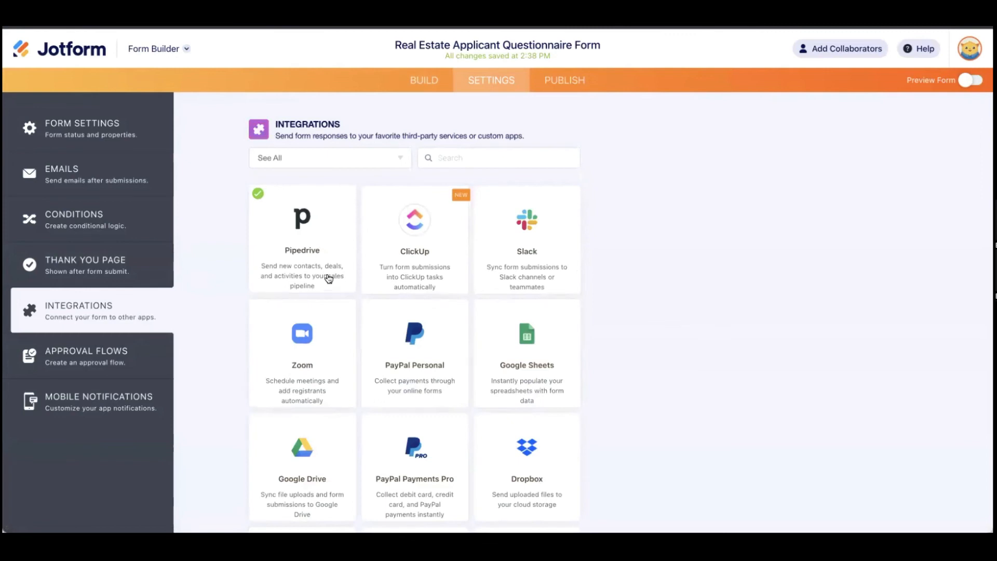
click(309, 279)
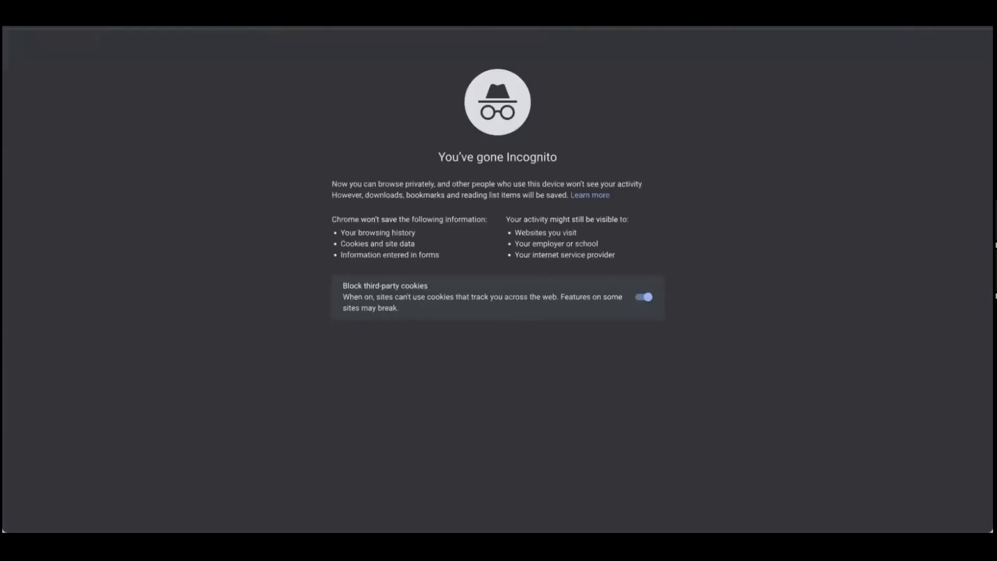
text(jotform.com/,n)
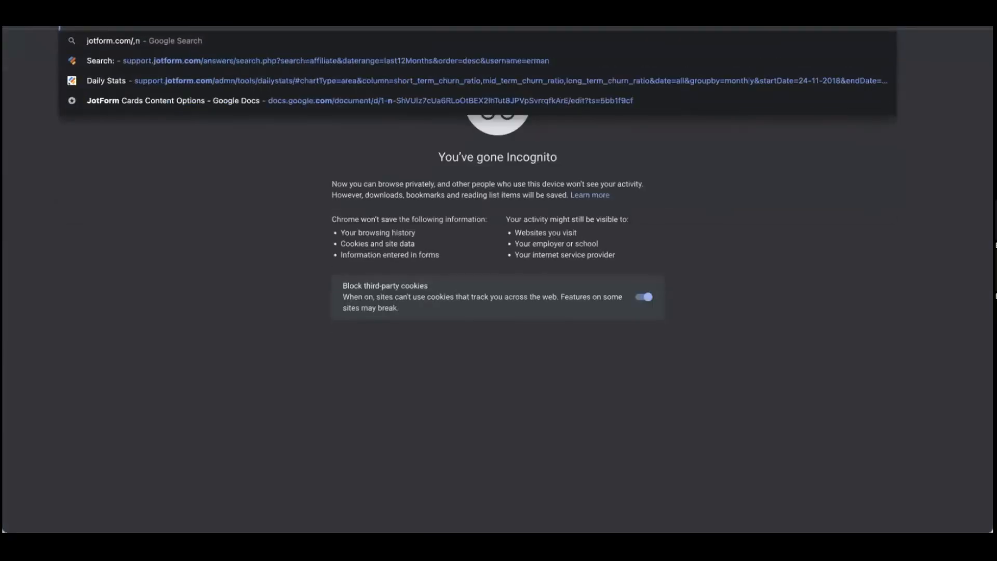
Step: Go to Jotform's Online Form Integrations page at jotform.com/integrations in the incognito window
key(BackSpace)
key(BackSpace)
text(integrat)
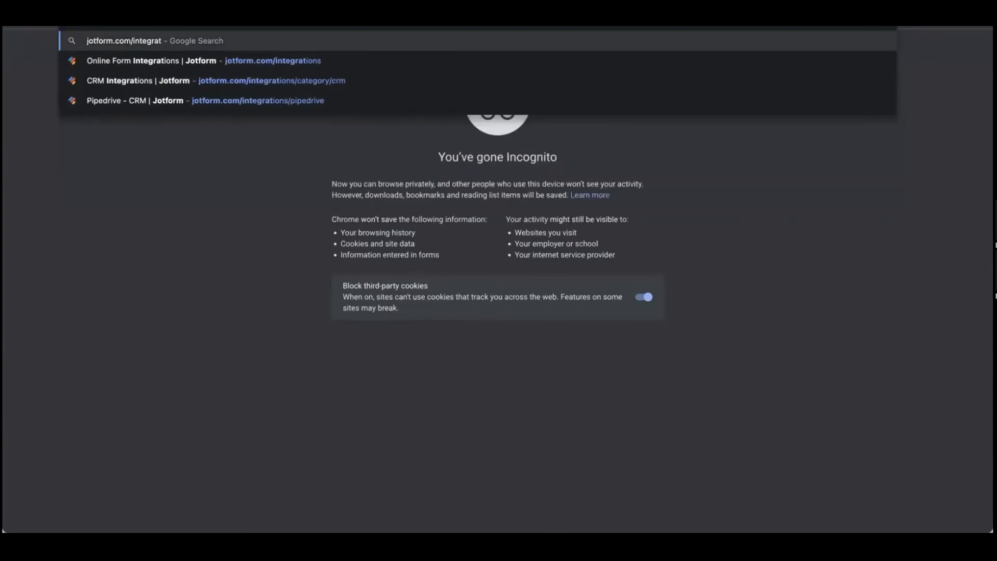
key(Down)
key(Return)
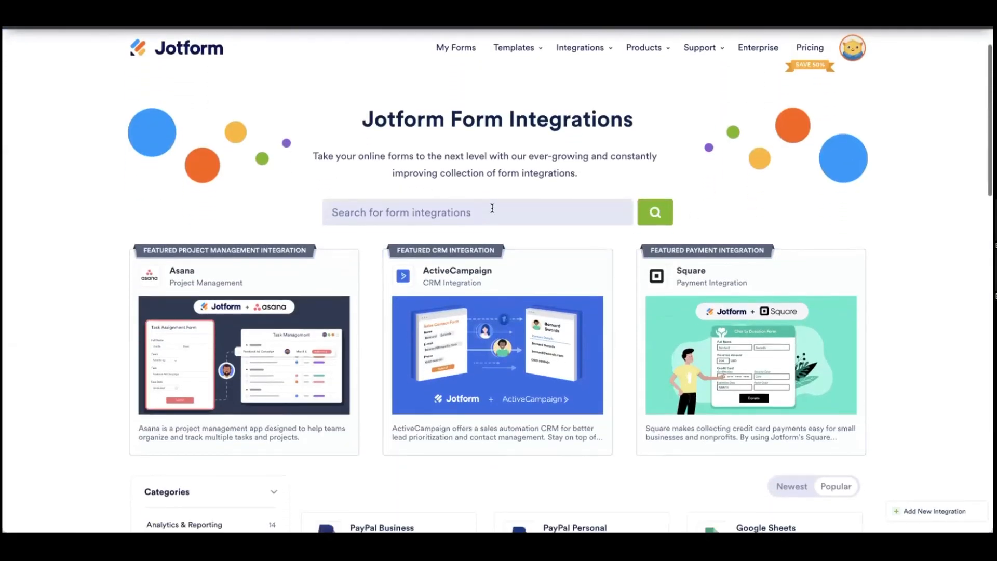
Step: Search the integrations for 'pipedrive' and open the Pipedrive Integration details
click(492, 208)
text(pipedrive)
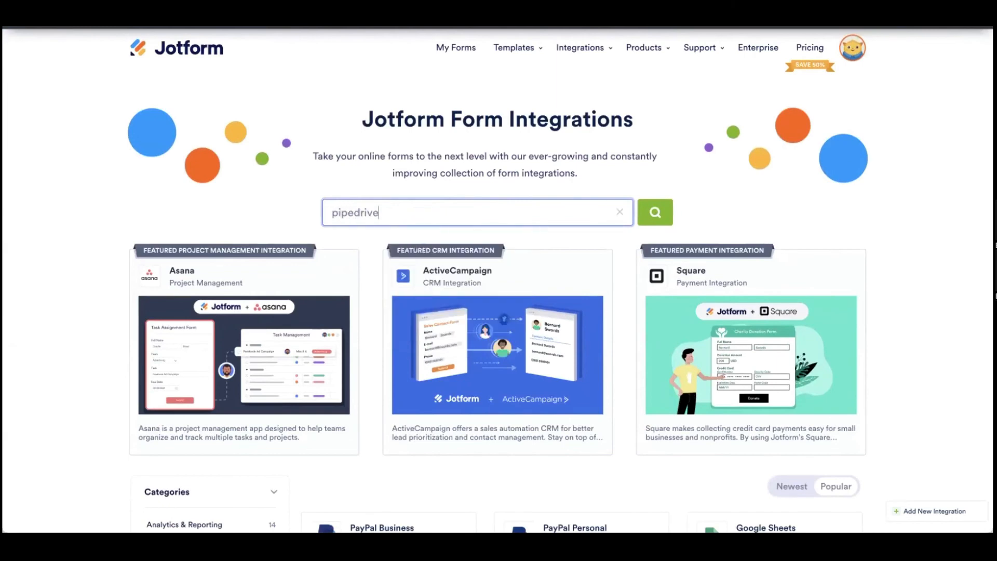
key(Return)
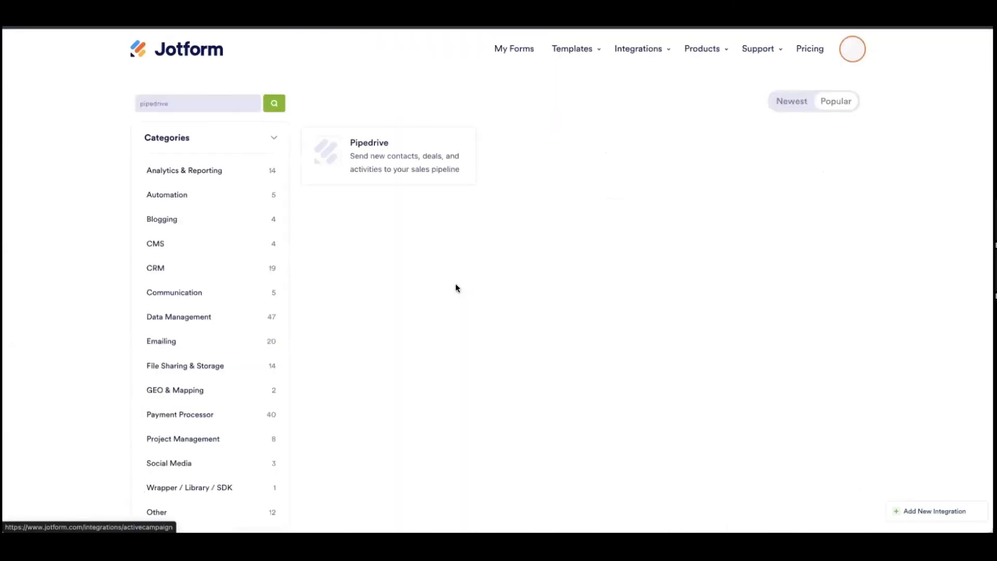
click(362, 190)
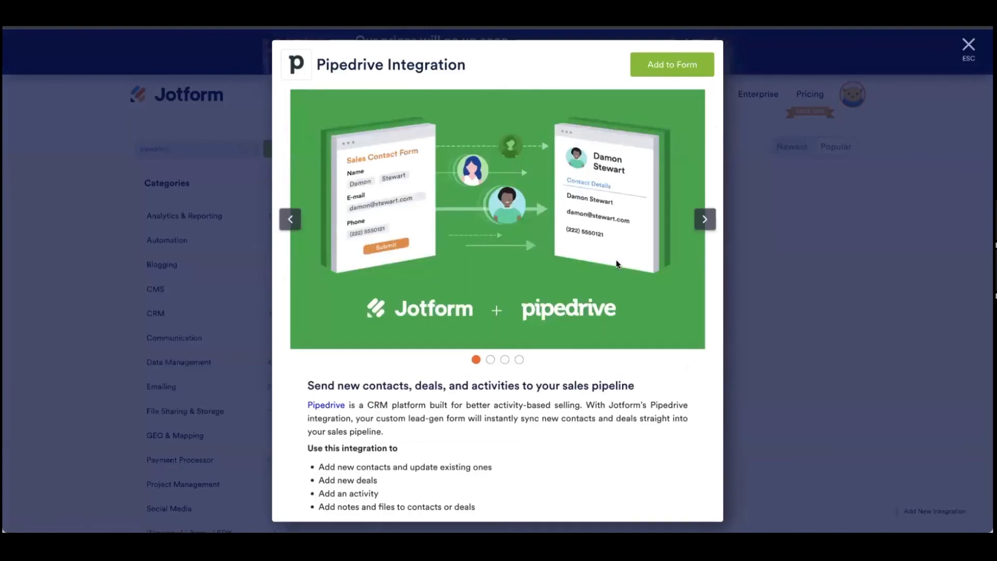
Step: Browse the Pipedrive preview slides and open the guide on integrating with Pipedrive
click(704, 219)
click(704, 219)
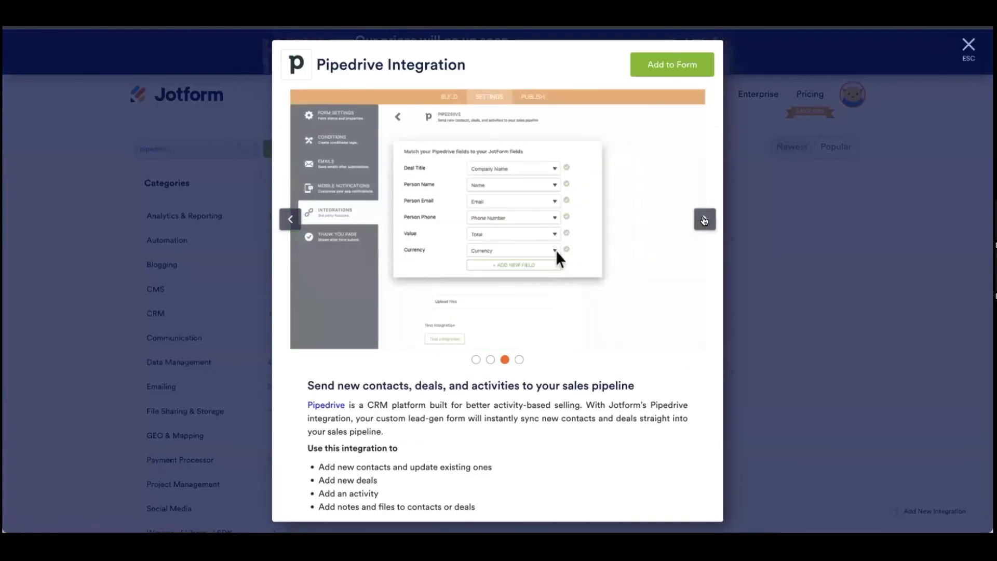
click(704, 220)
scroll(481, 311, down, 3)
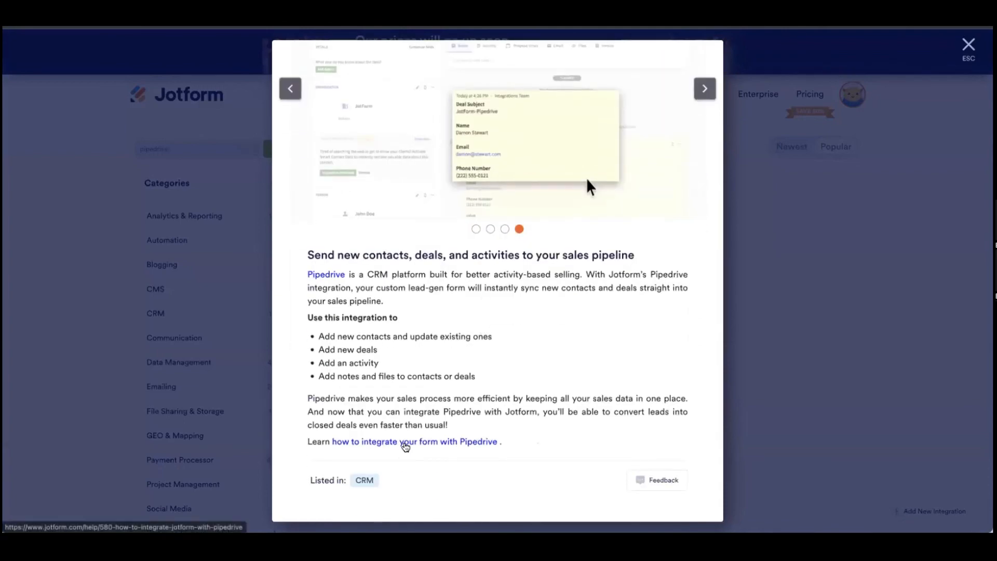
click(404, 442)
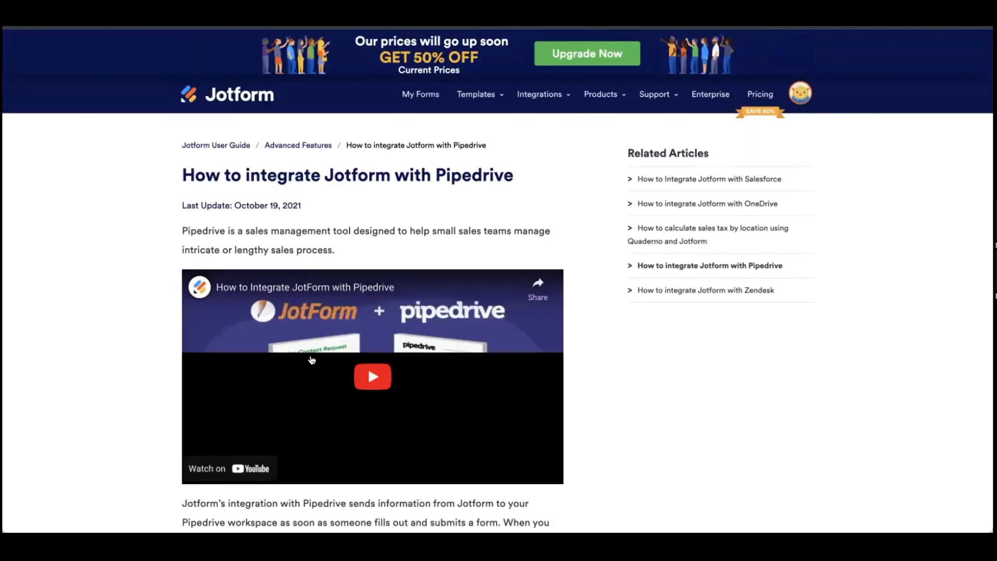
scroll(456, 368, down, 9)
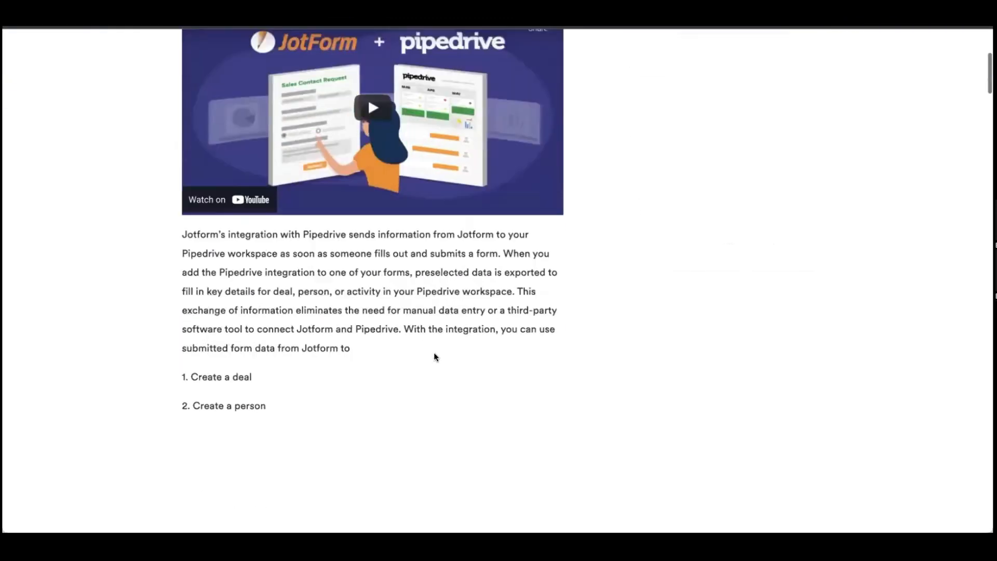
scroll(355, 362, down, 15)
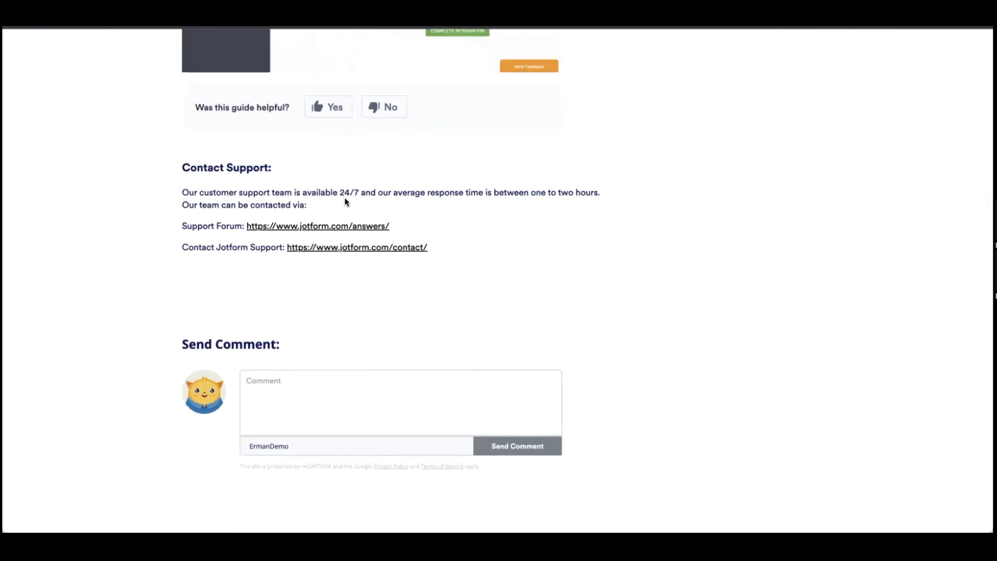
scroll(550, 263, up, 10)
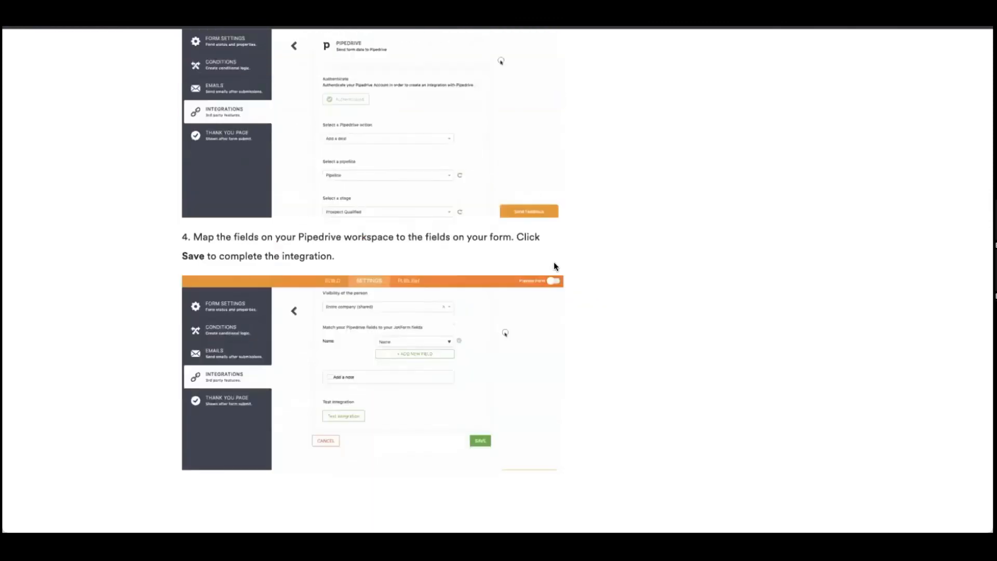
scroll(555, 267, up, 15)
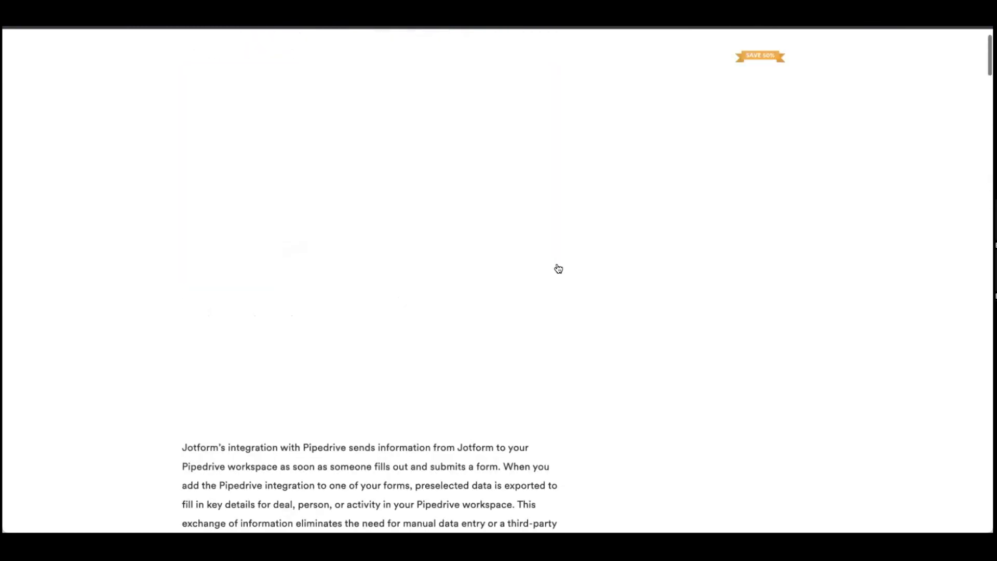
scroll(559, 270, up, 2)
click(231, 146)
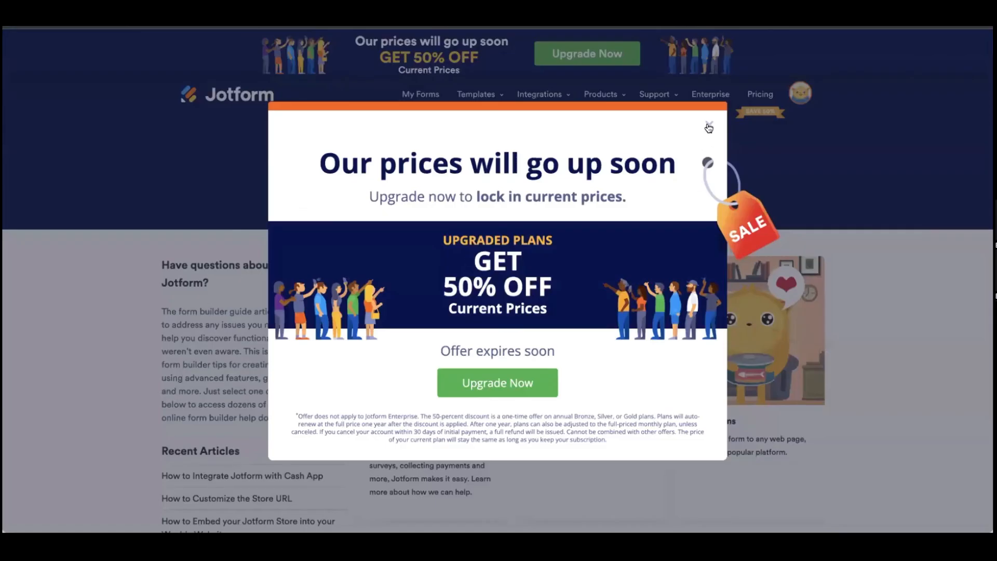
Step: Dismiss the price-increase popup and scroll through the User Guide topic sections and back up
click(709, 128)
scroll(712, 407, down, 1)
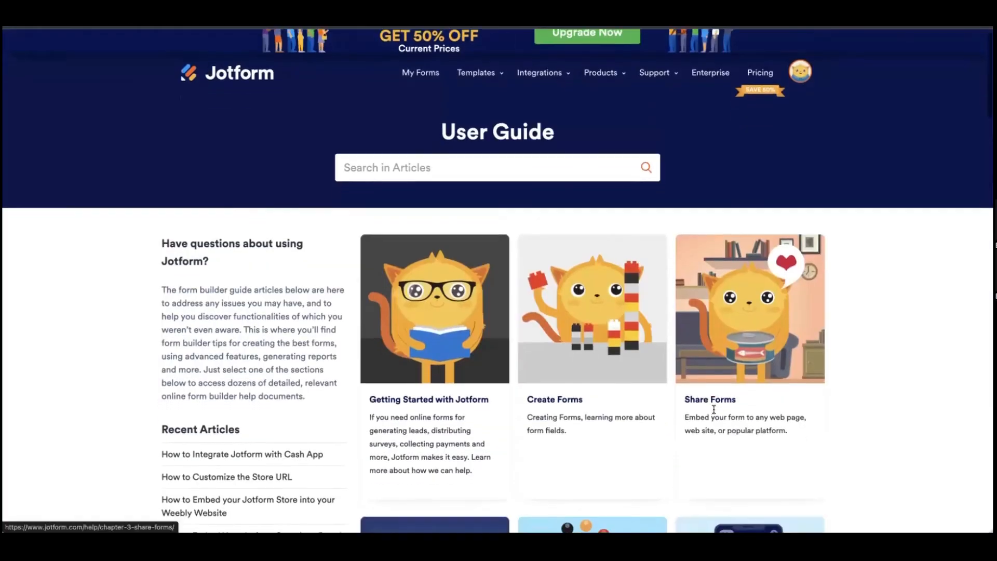
scroll(712, 409, down, 2)
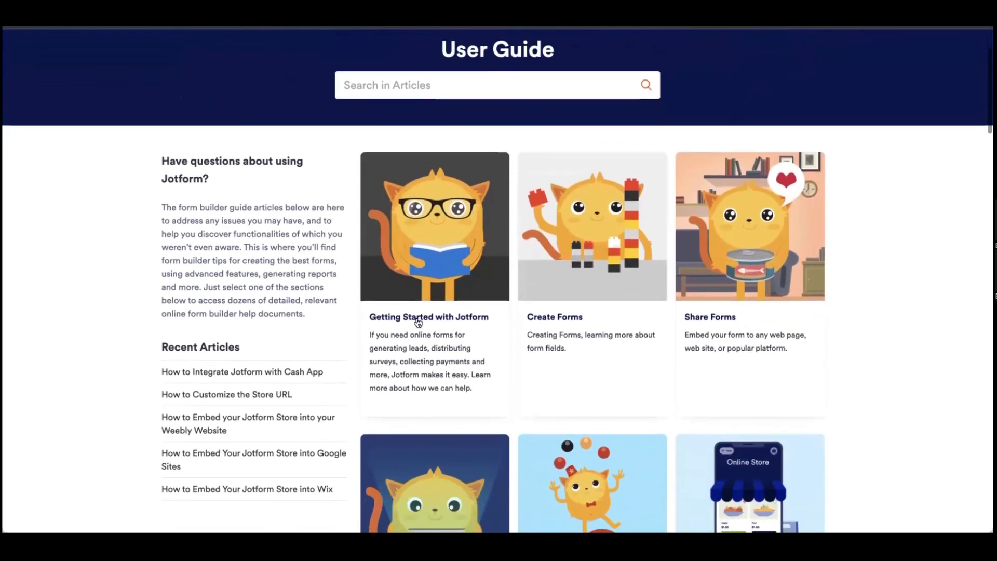
scroll(652, 351, down, 6)
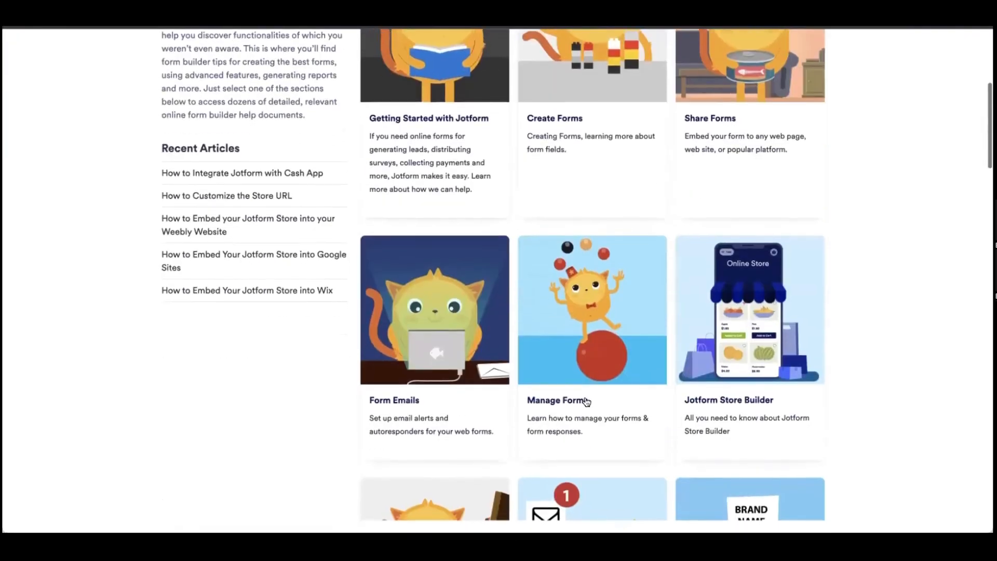
scroll(667, 401, down, 15)
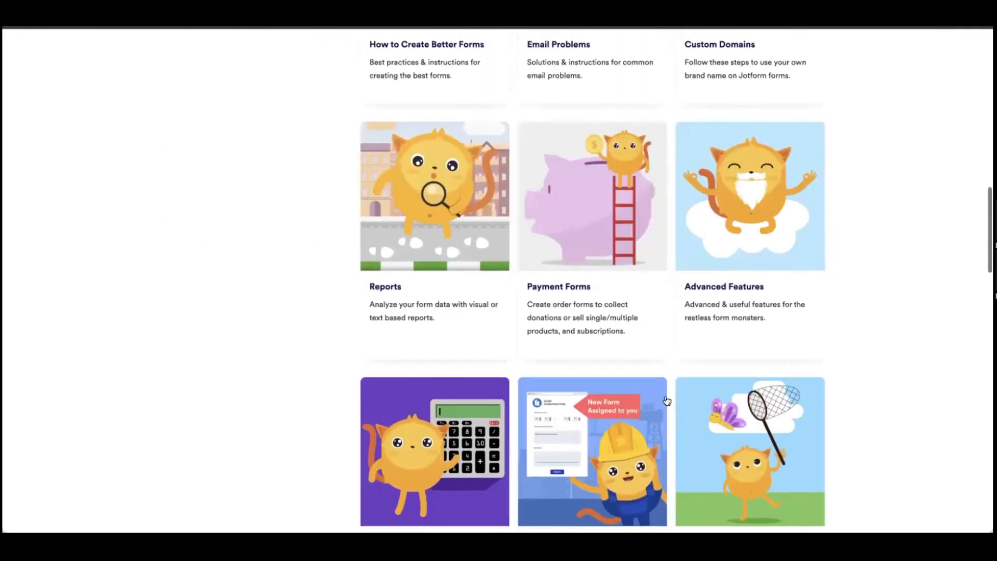
scroll(611, 353, down, 5)
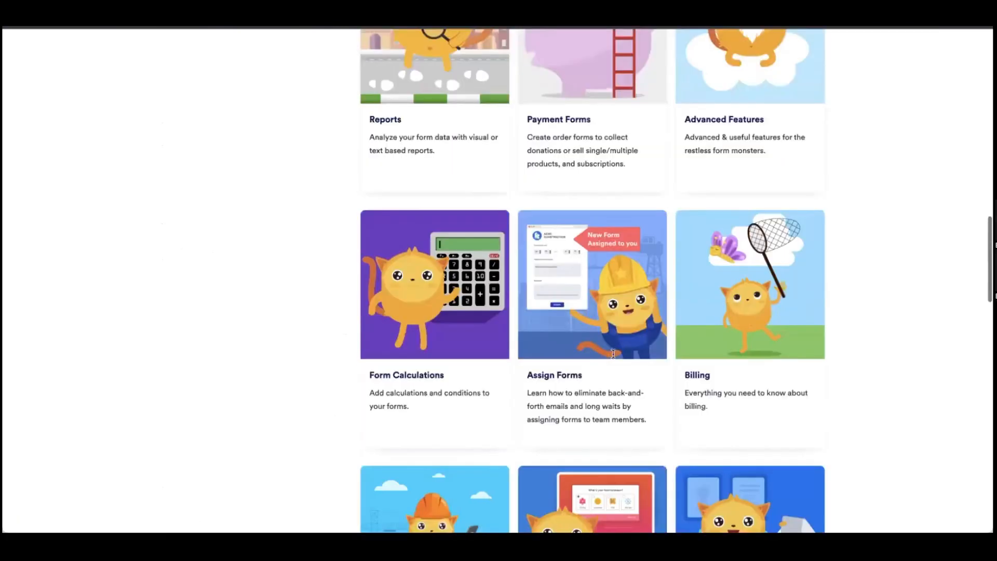
scroll(613, 354, down, 1)
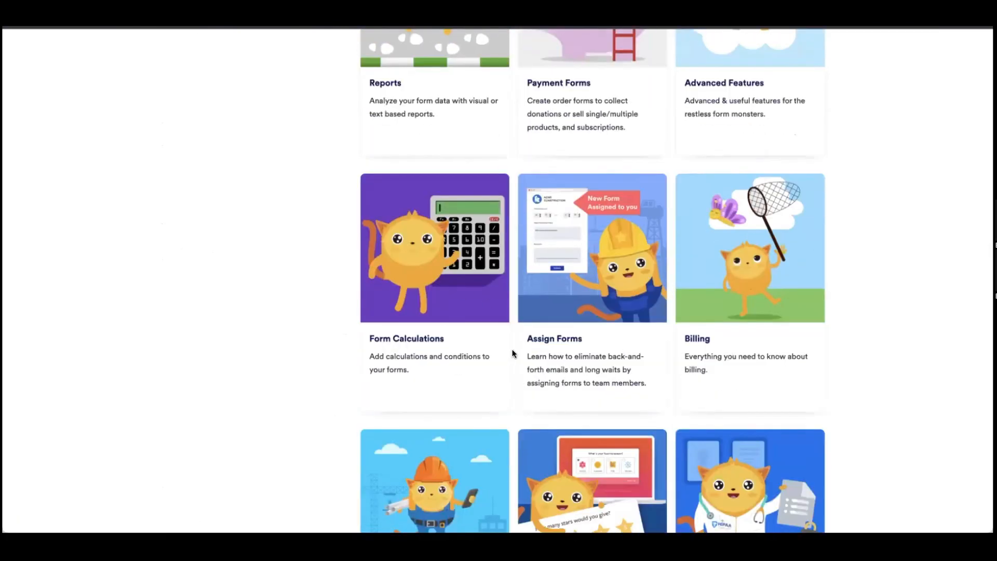
scroll(513, 354, down, 9)
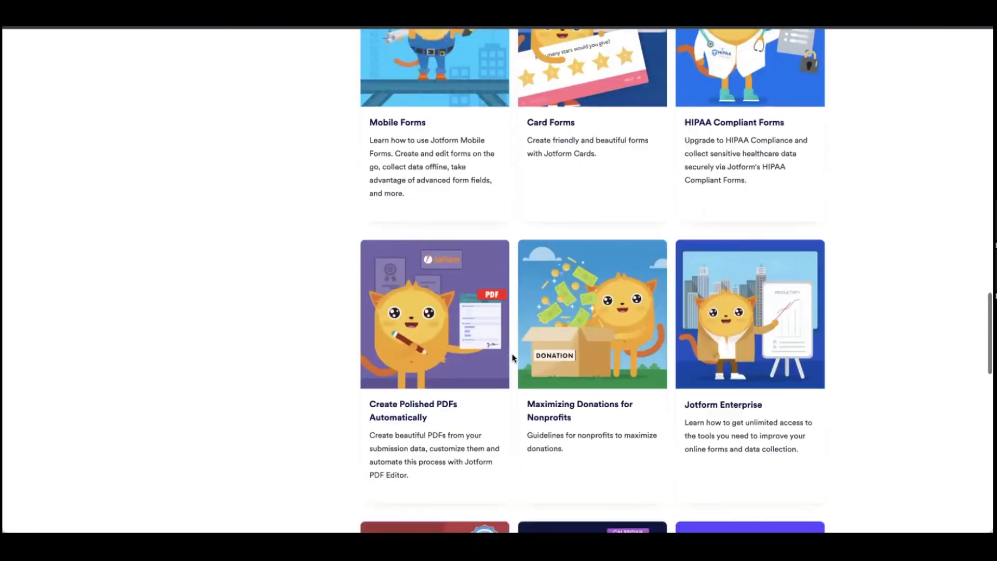
scroll(514, 356, down, 9)
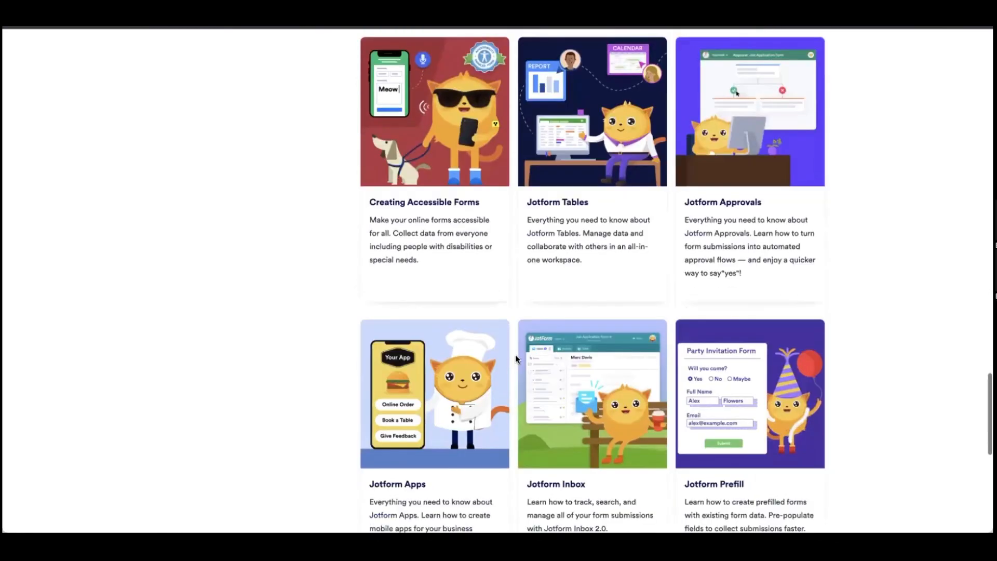
scroll(517, 358, down, 4)
scroll(523, 359, up, 16)
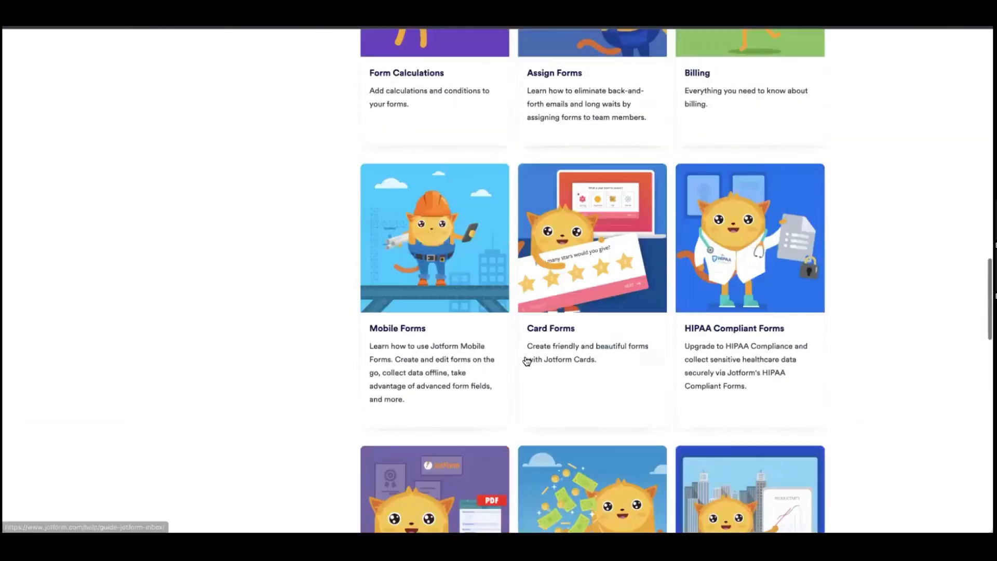
scroll(527, 361, up, 20)
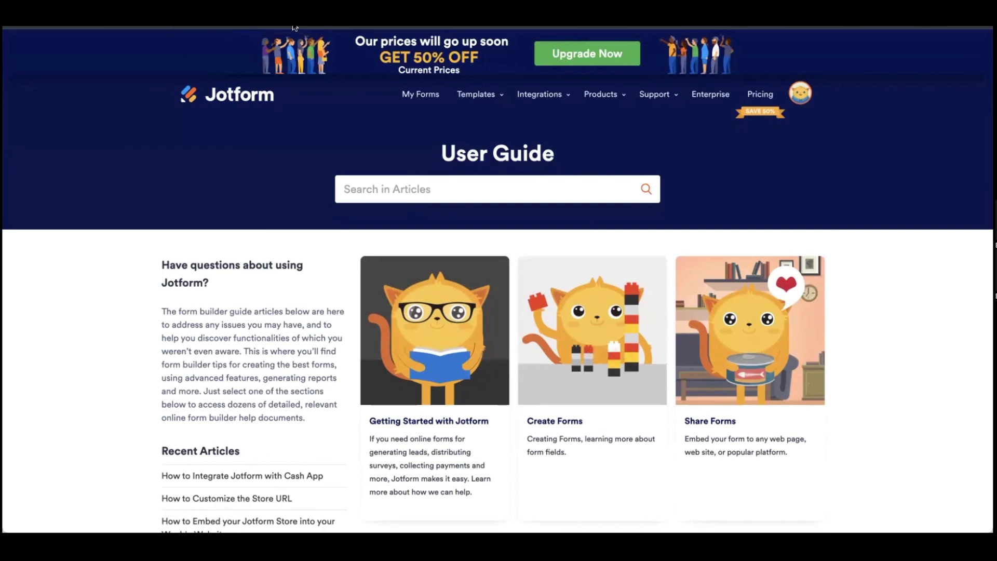
Step: Open the account summary to check Starter plan usage: 2 of 100 submissions, 2 of 5 forms
mouse_move(480, 103)
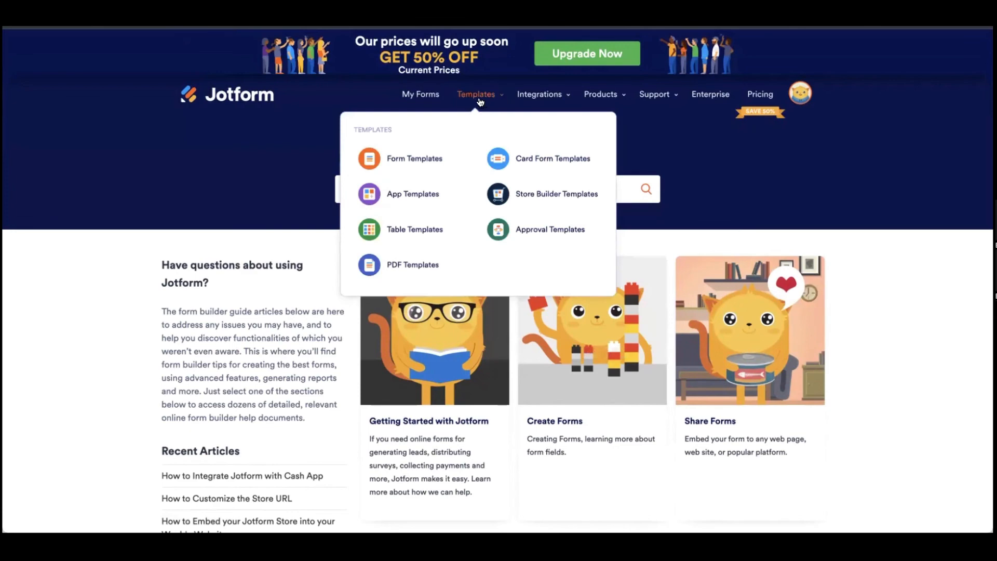
mouse_move(598, 97)
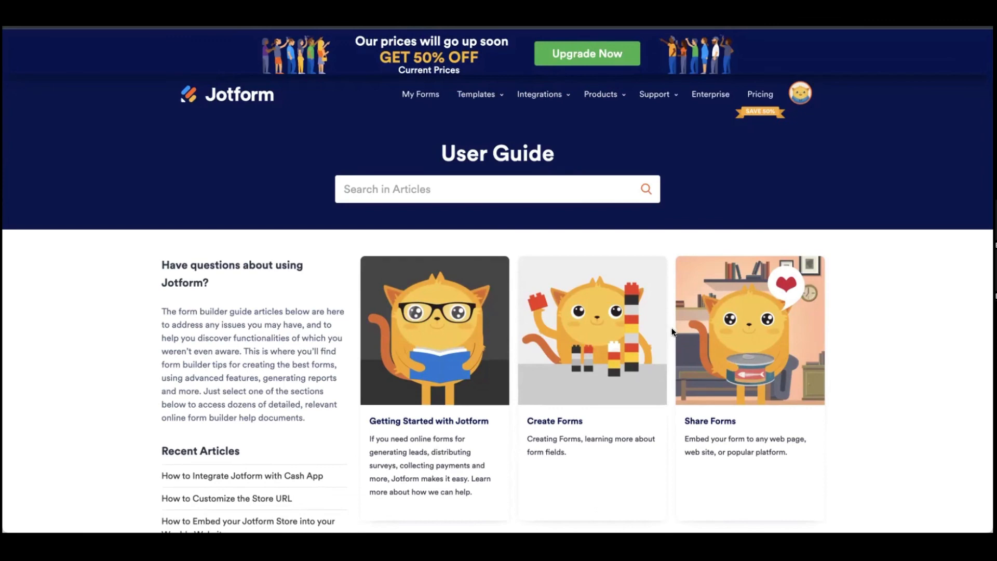
click(806, 98)
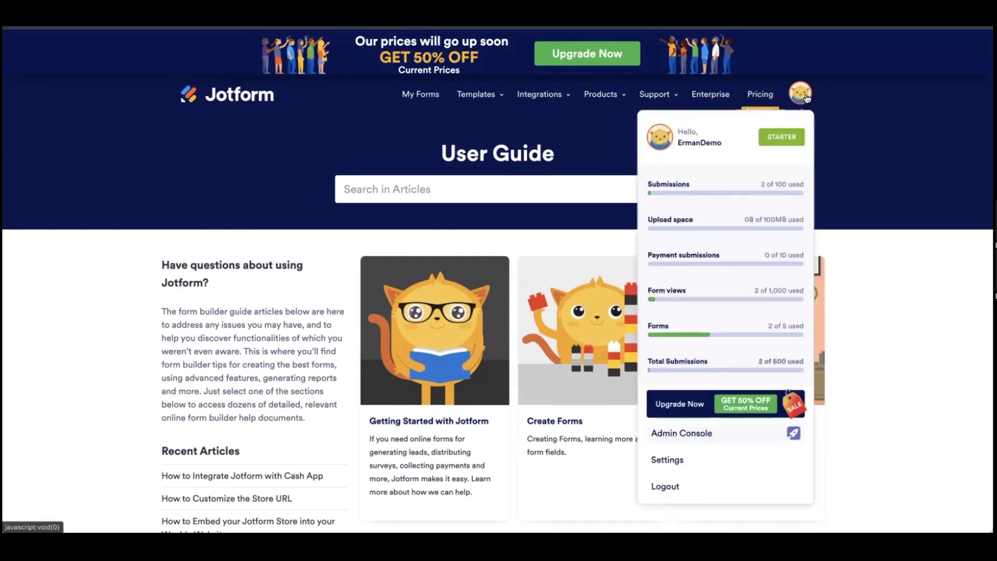